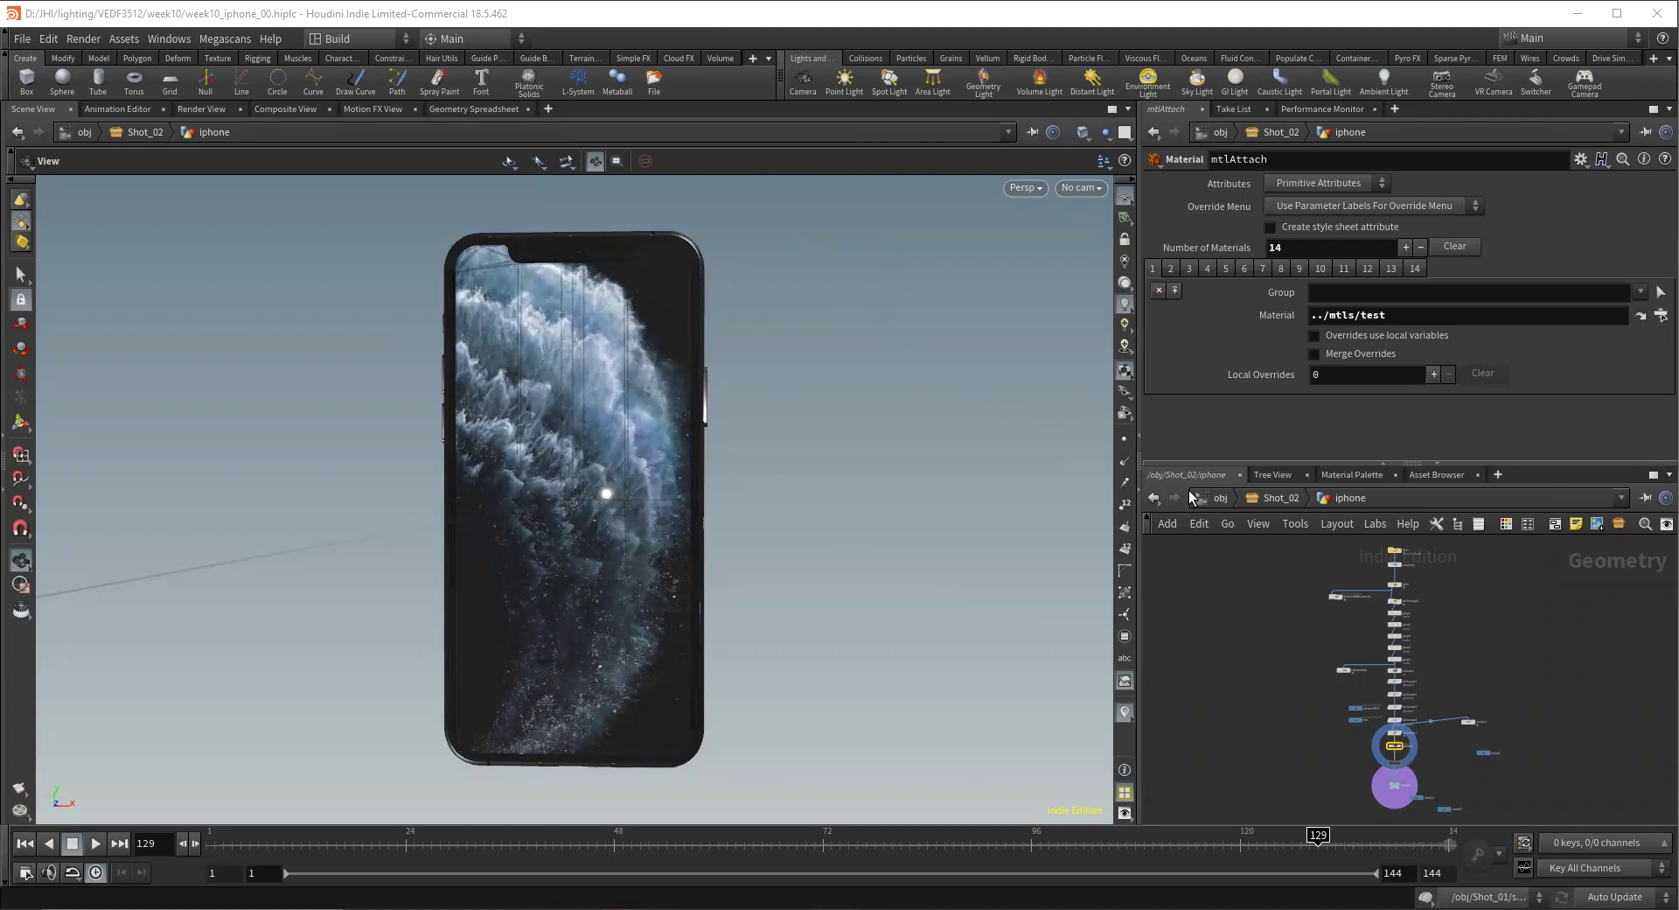
Examine the obj level and its Shot_01 subnet in the scene tree, and return to the iphone network
{"action": "left_click", "coordinate": [1273, 474]}
{"action": "left_click", "coordinate": [1166, 606]}
{"action": "left_click", "coordinate": [1182, 622]}
{"action": "left_click", "coordinate": [1181, 622]}
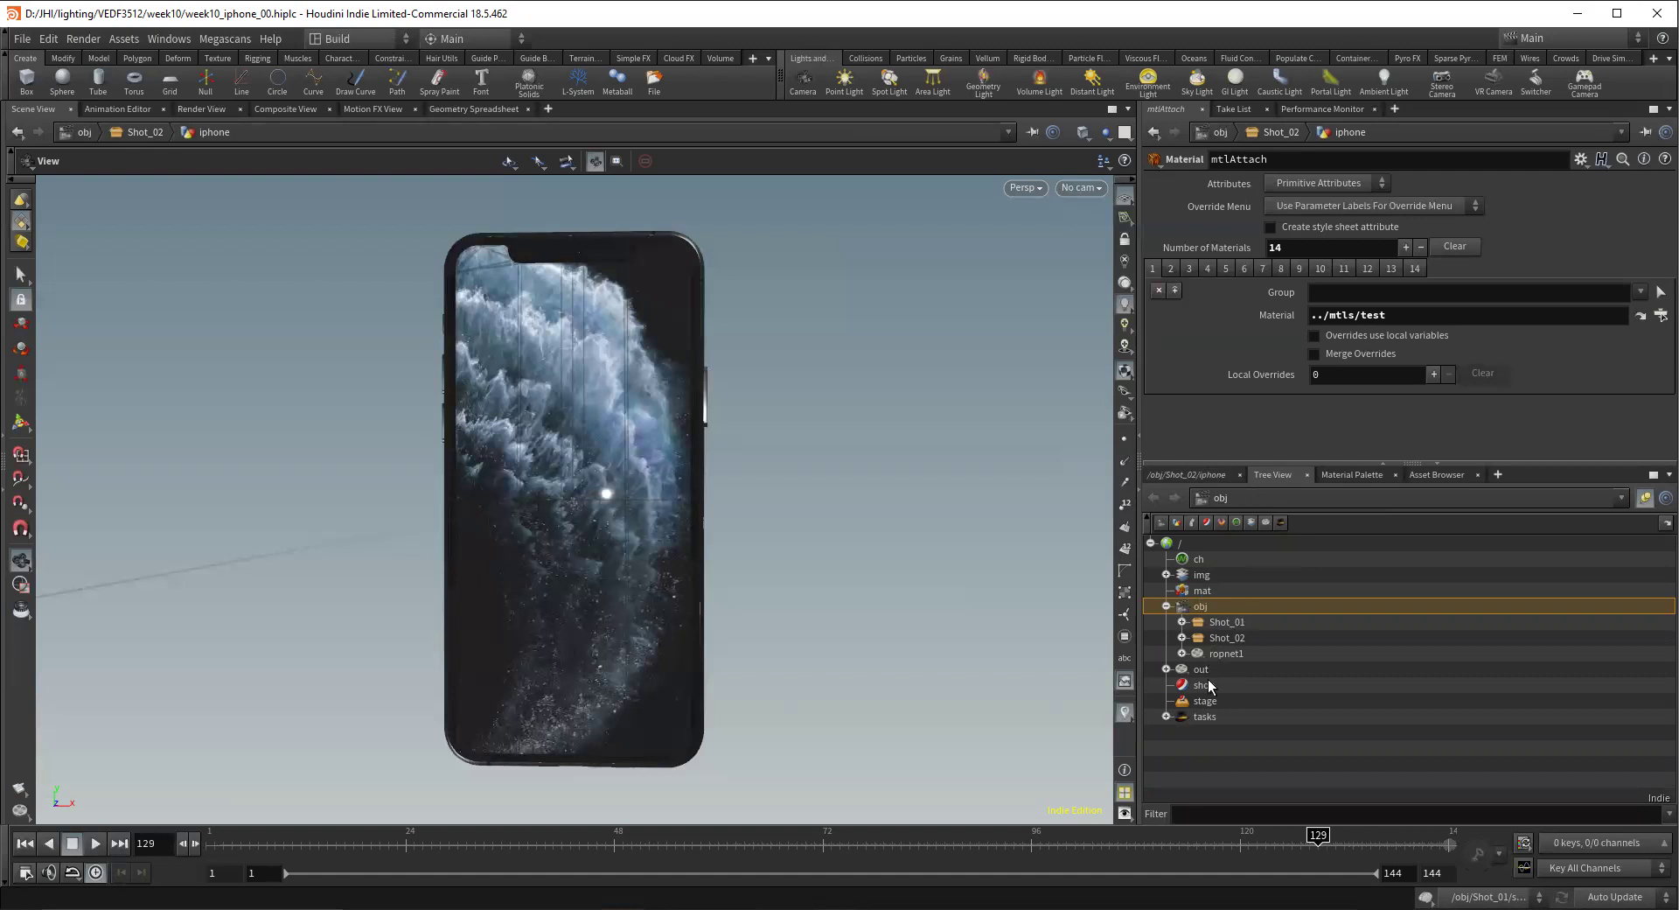
{"action": "left_click", "coordinate": [1192, 474]}
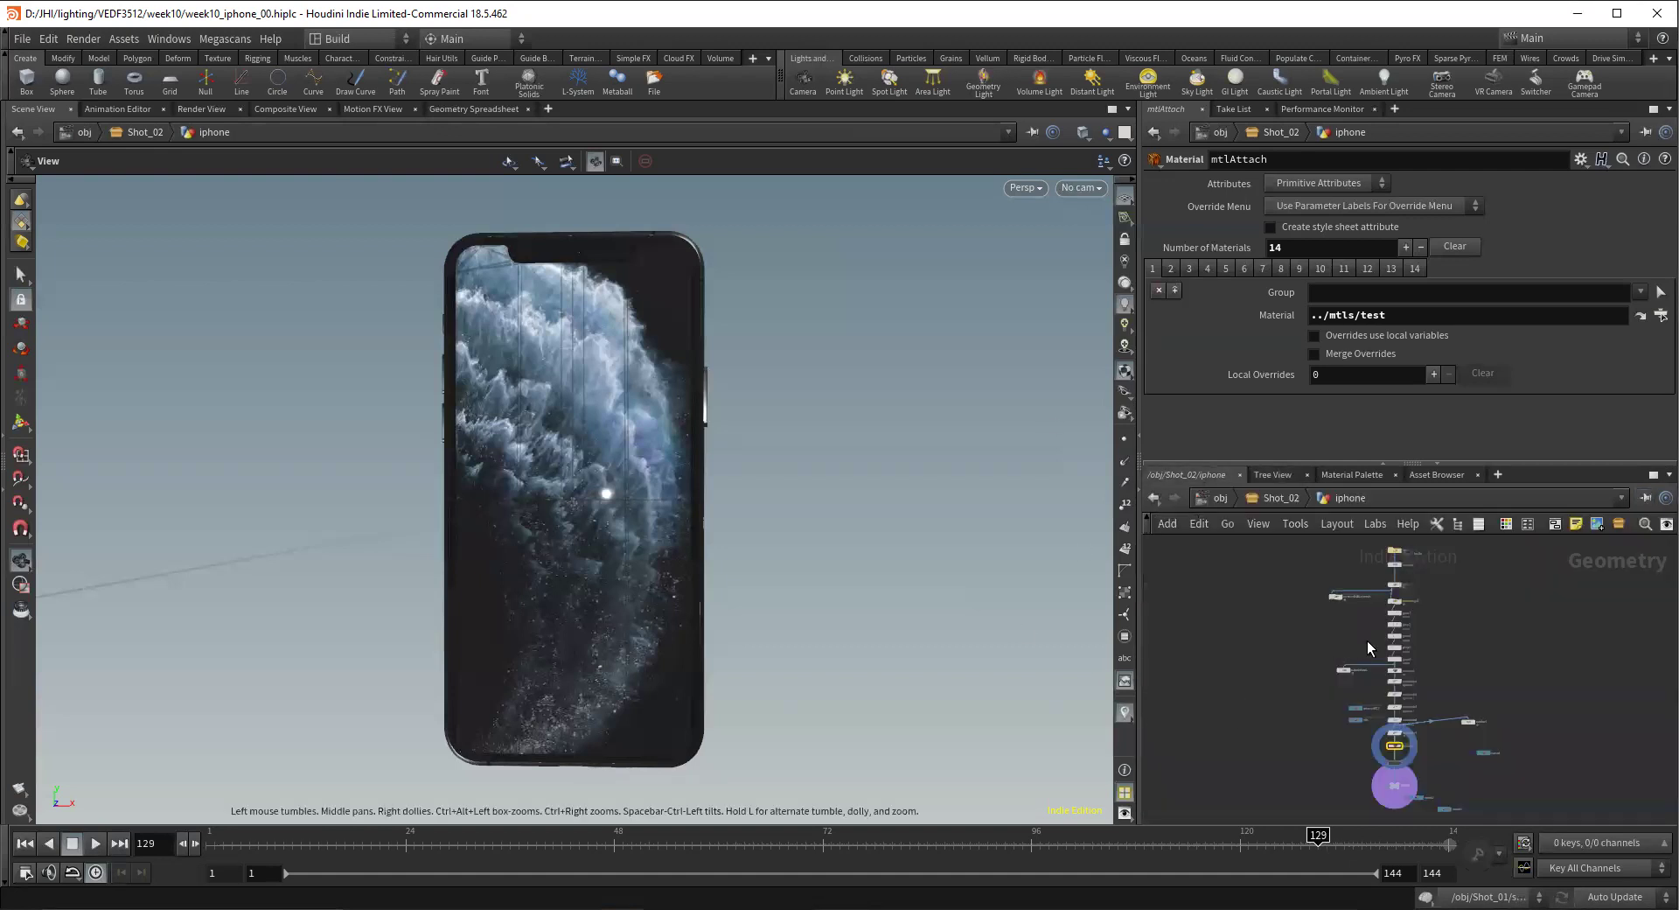
Inspect the transform1 node's data in the geometry spreadsheet, widening the name and shop_materialpath columns to read their full values
{"action": "left_click", "coordinate": [470, 111]}
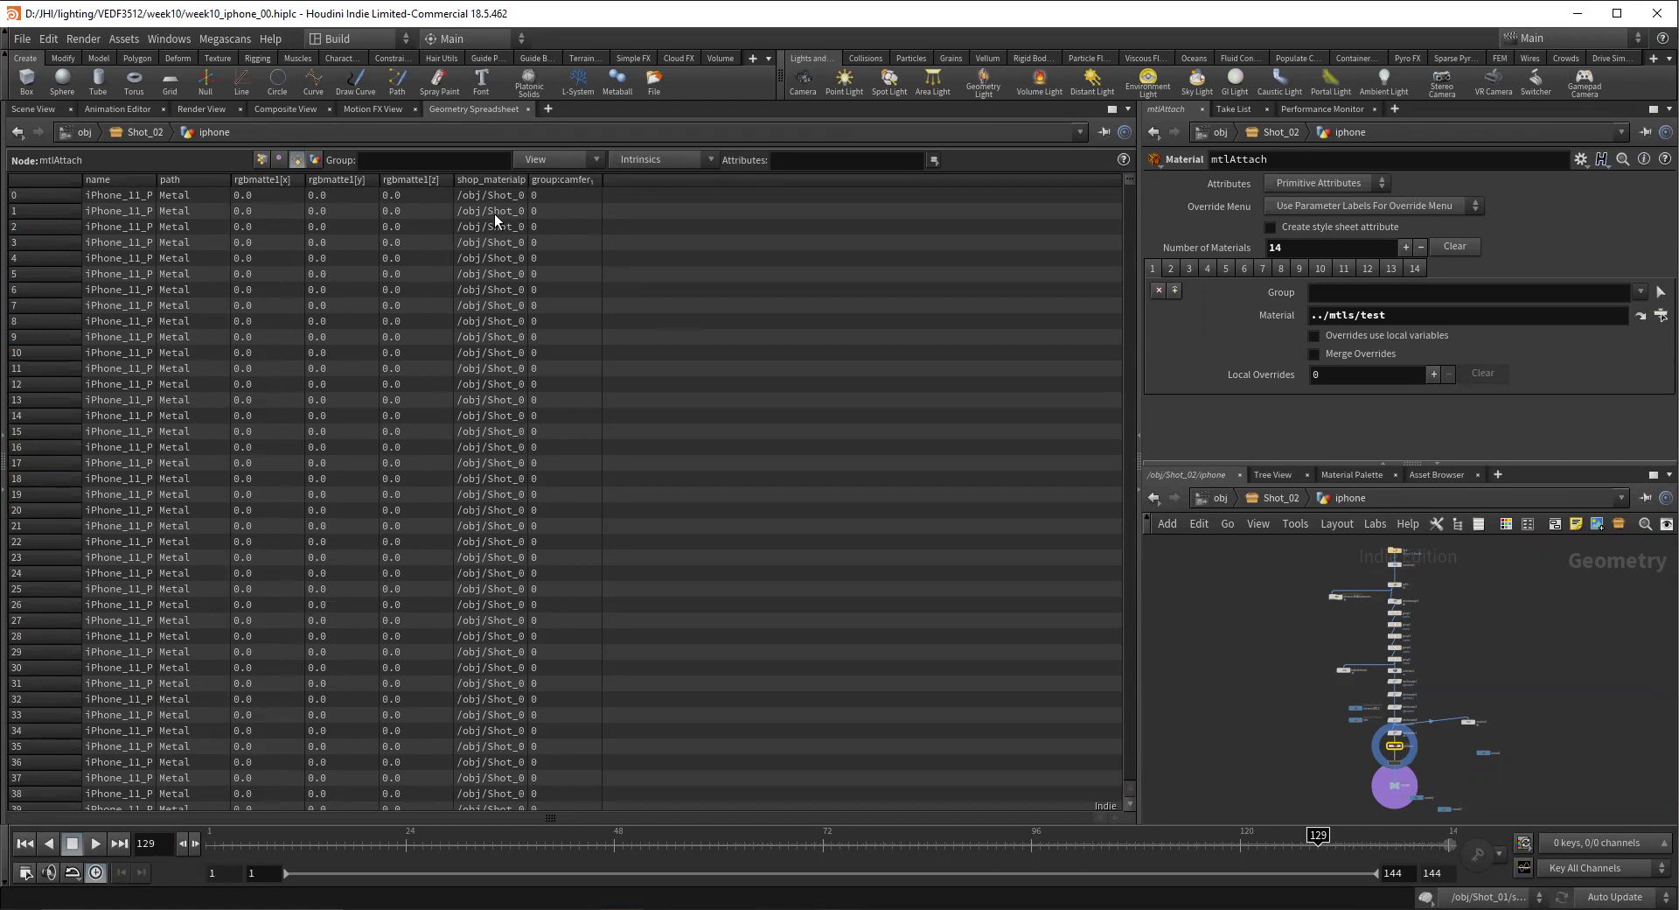
{"action": "scroll", "coordinate": [1373, 600], "scroll_direction": "up", "scroll_amount": 3}
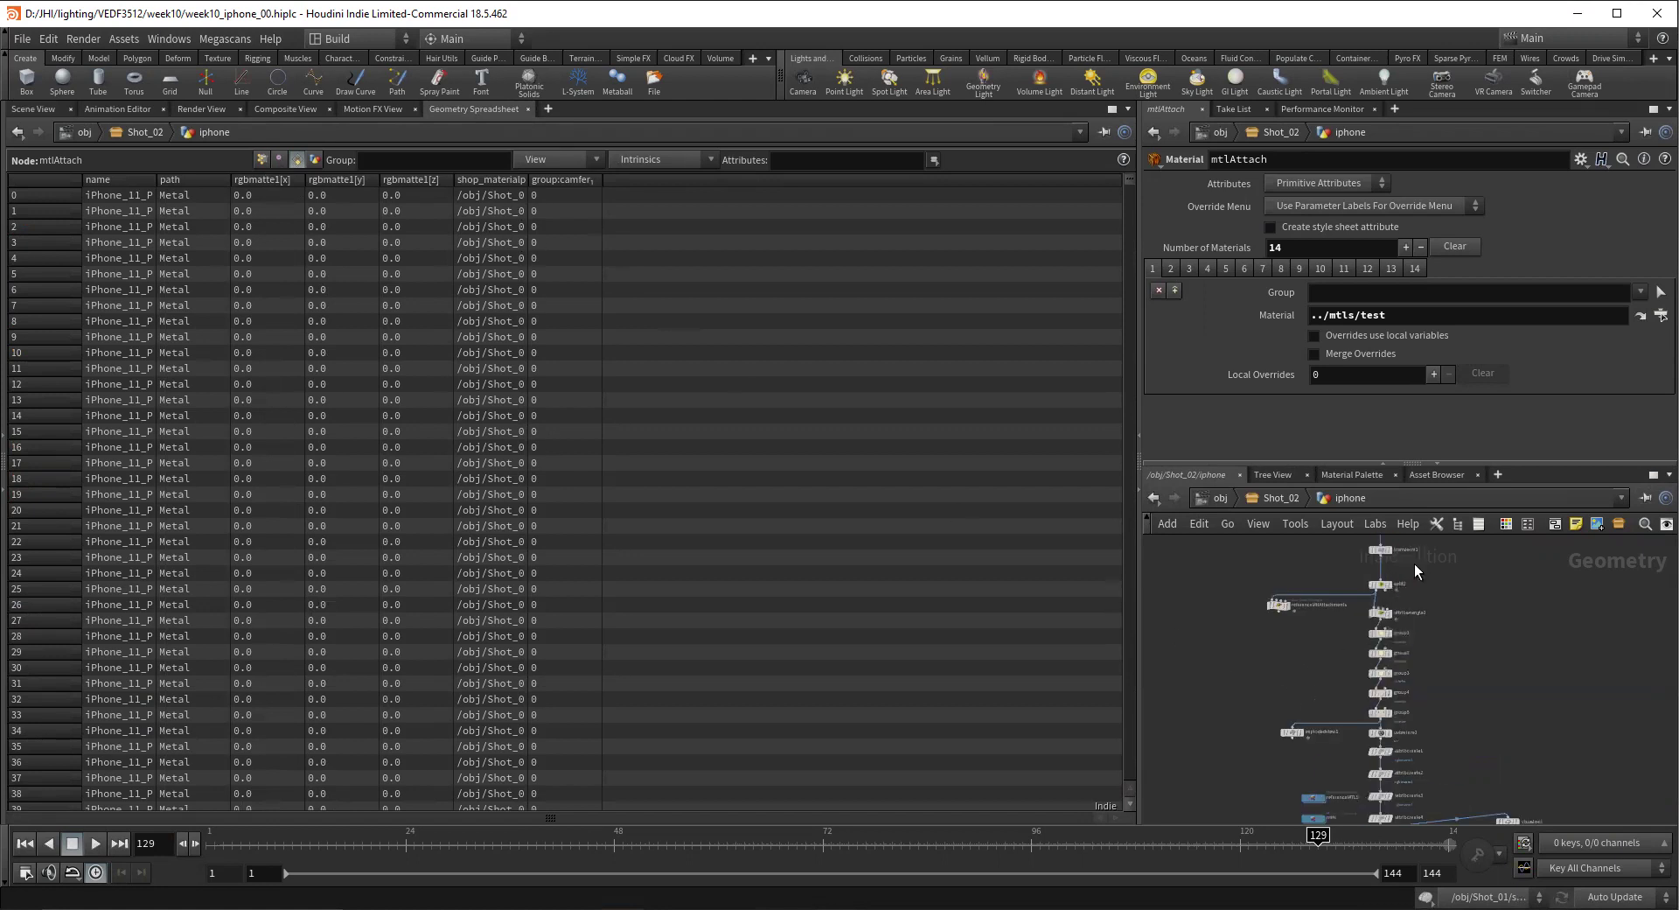
{"action": "left_click", "coordinate": [1380, 549]}
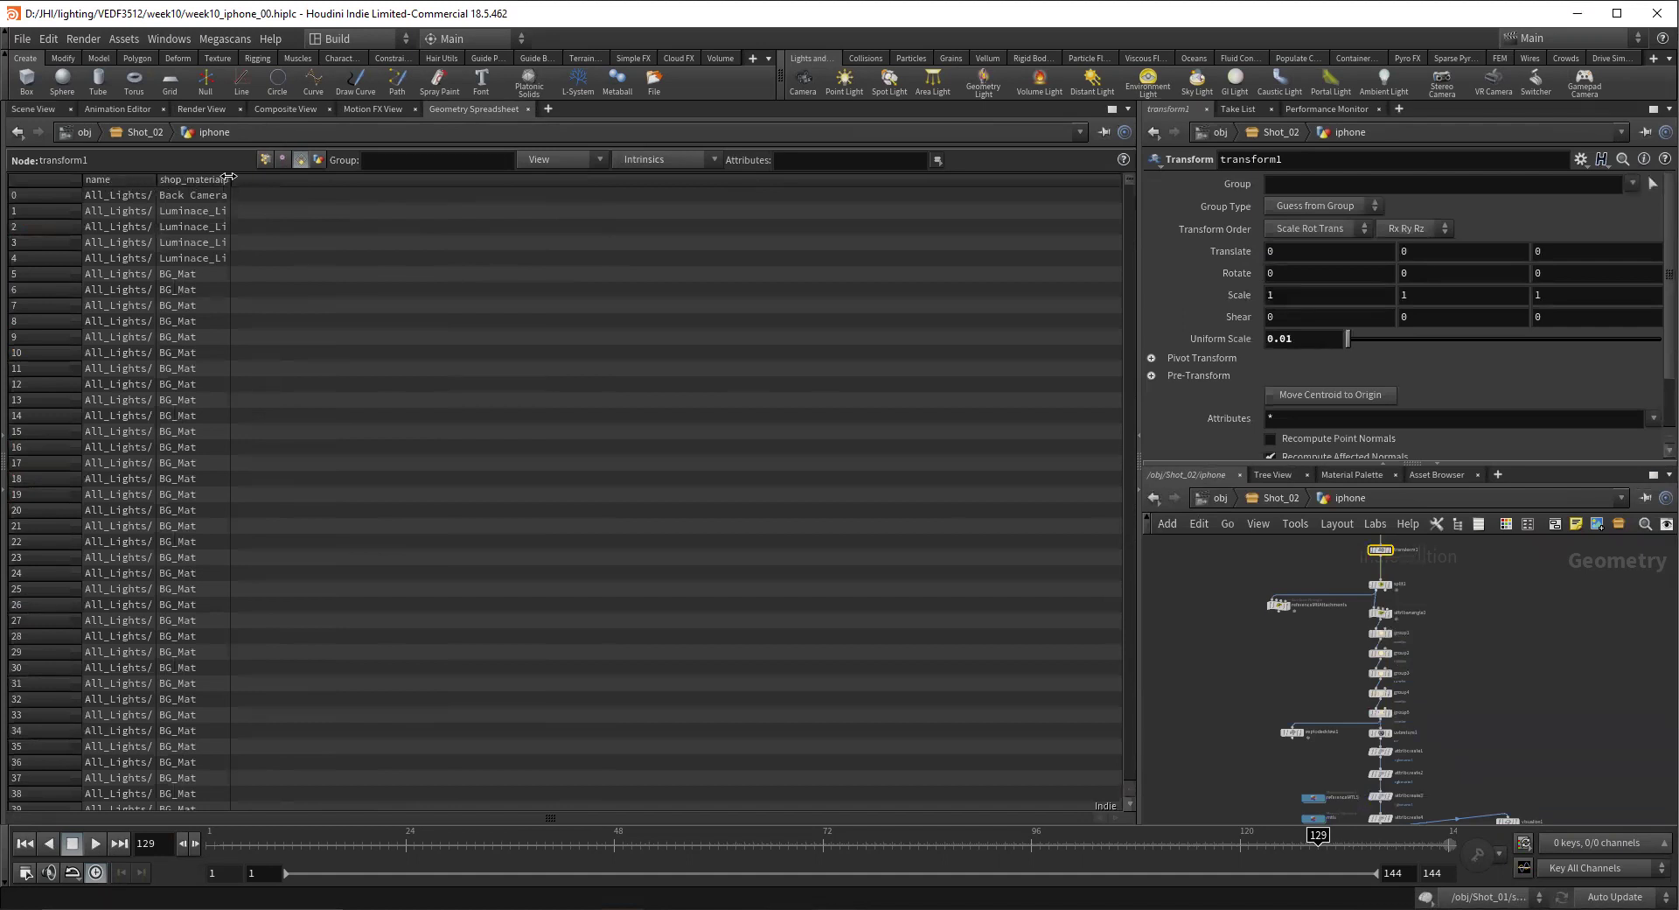
{"action": "left_click_drag", "start_coordinate": [230, 179], "coordinate": [386, 209]}
{"action": "left_click_drag", "start_coordinate": [156, 180], "coordinate": [281, 202]}
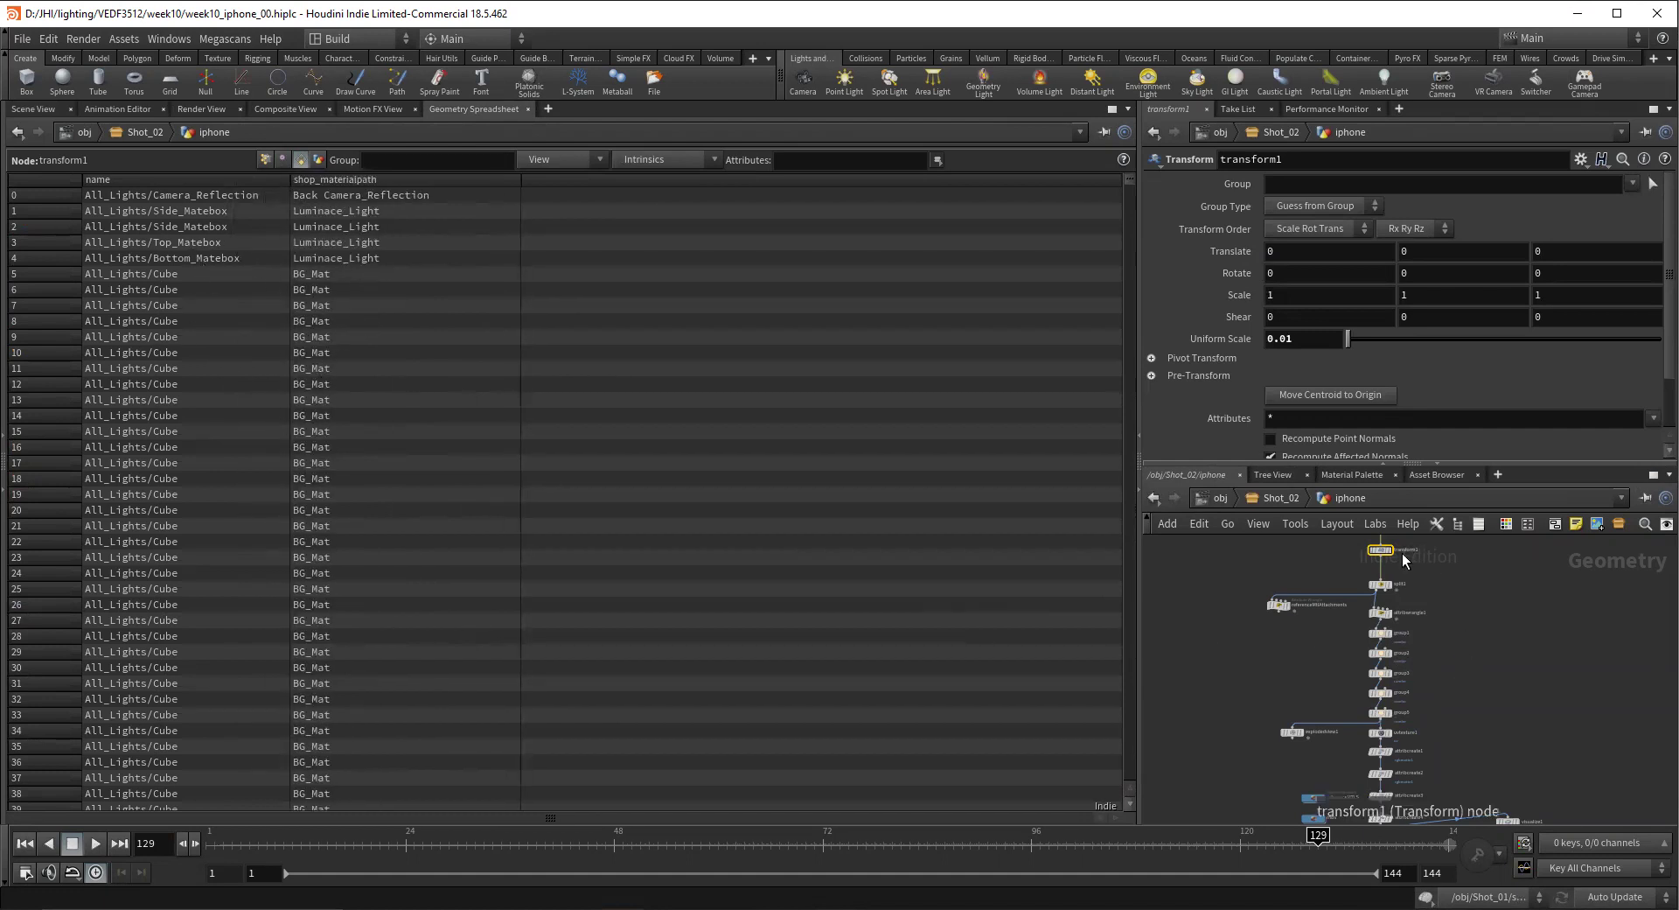
Return to the 3D scene view and activate the Select tool with group selection enabled so the group list shows
{"action": "middle_click_drag", "start_coordinate": [1415, 583], "coordinate": [1406, 642]}
{"action": "scroll", "coordinate": [1346, 612], "scroll_direction": "up", "scroll_amount": 3}
{"action": "scroll", "coordinate": [1430, 691], "scroll_direction": "down", "scroll_amount": 2}
{"action": "left_click", "coordinate": [39, 109]}
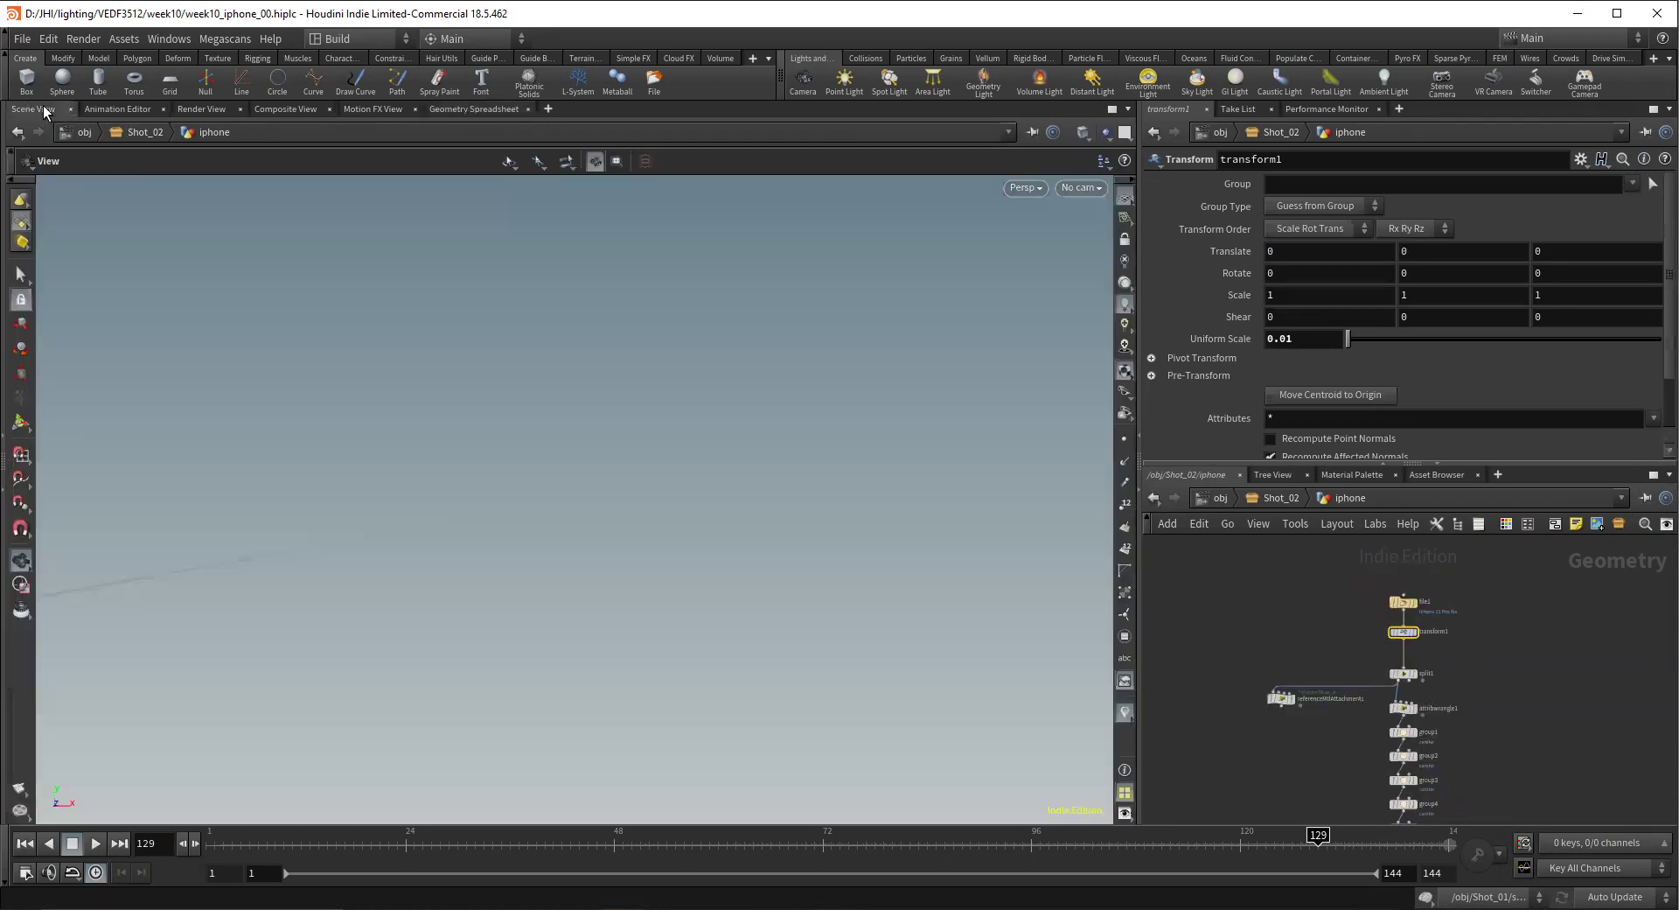
{"action": "left_click", "coordinate": [16, 276]}
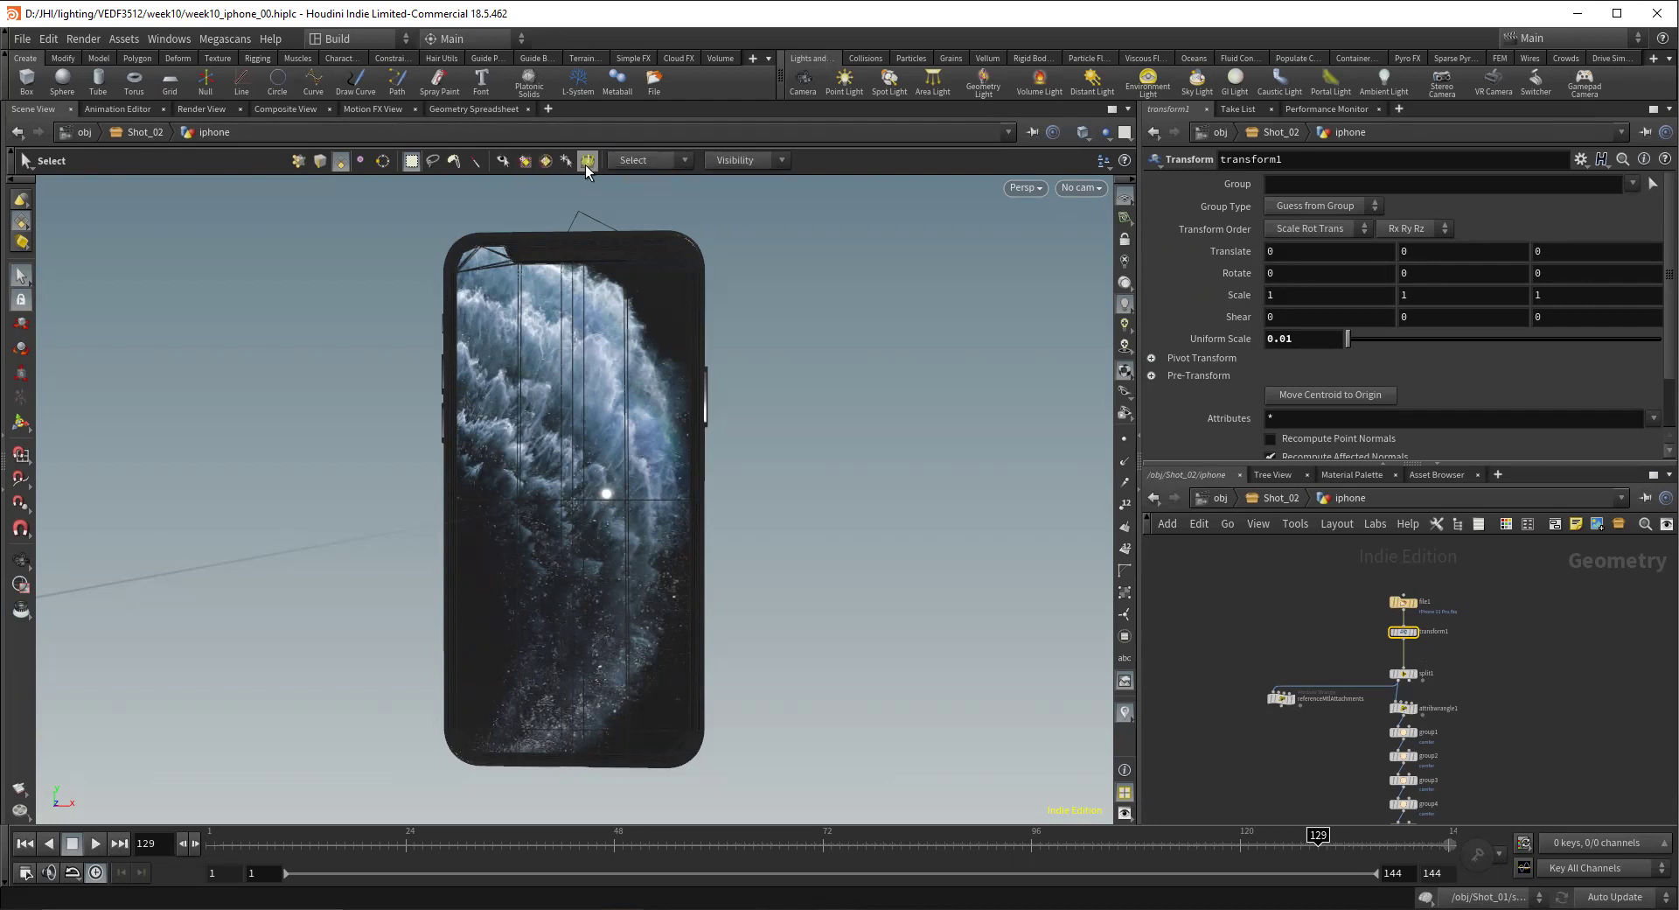
{"action": "left_click", "coordinate": [541, 164]}
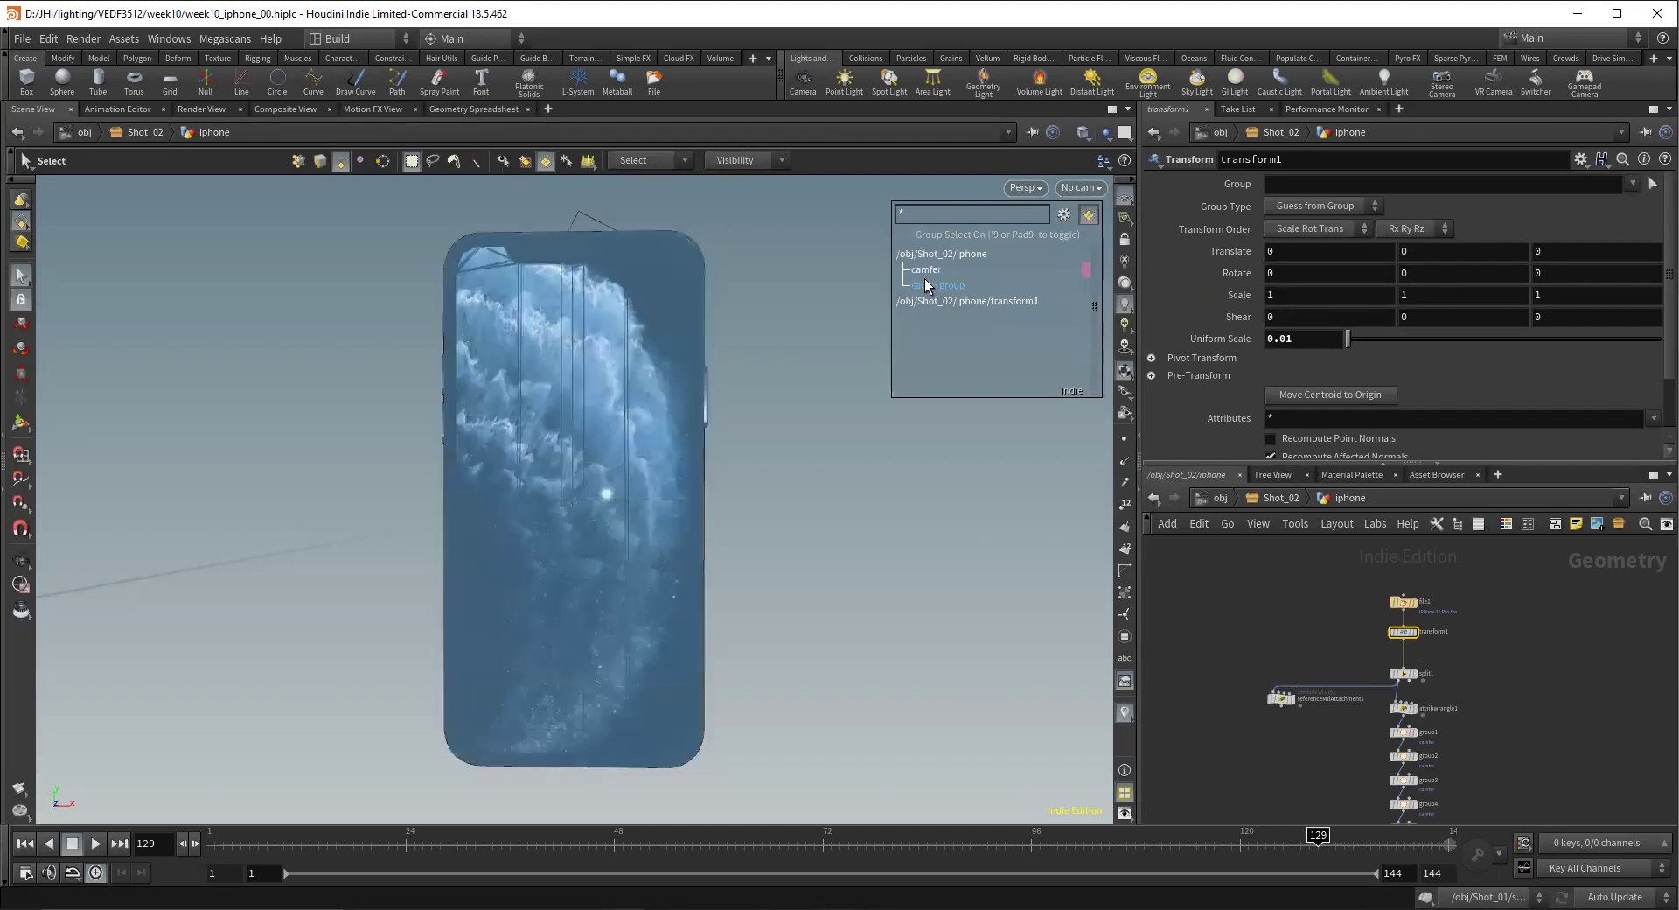
Organize the group list by 3D connected geometry, and highlight Island 5 and Island 261 before clearing the selection
{"action": "left_click", "coordinate": [631, 161]}
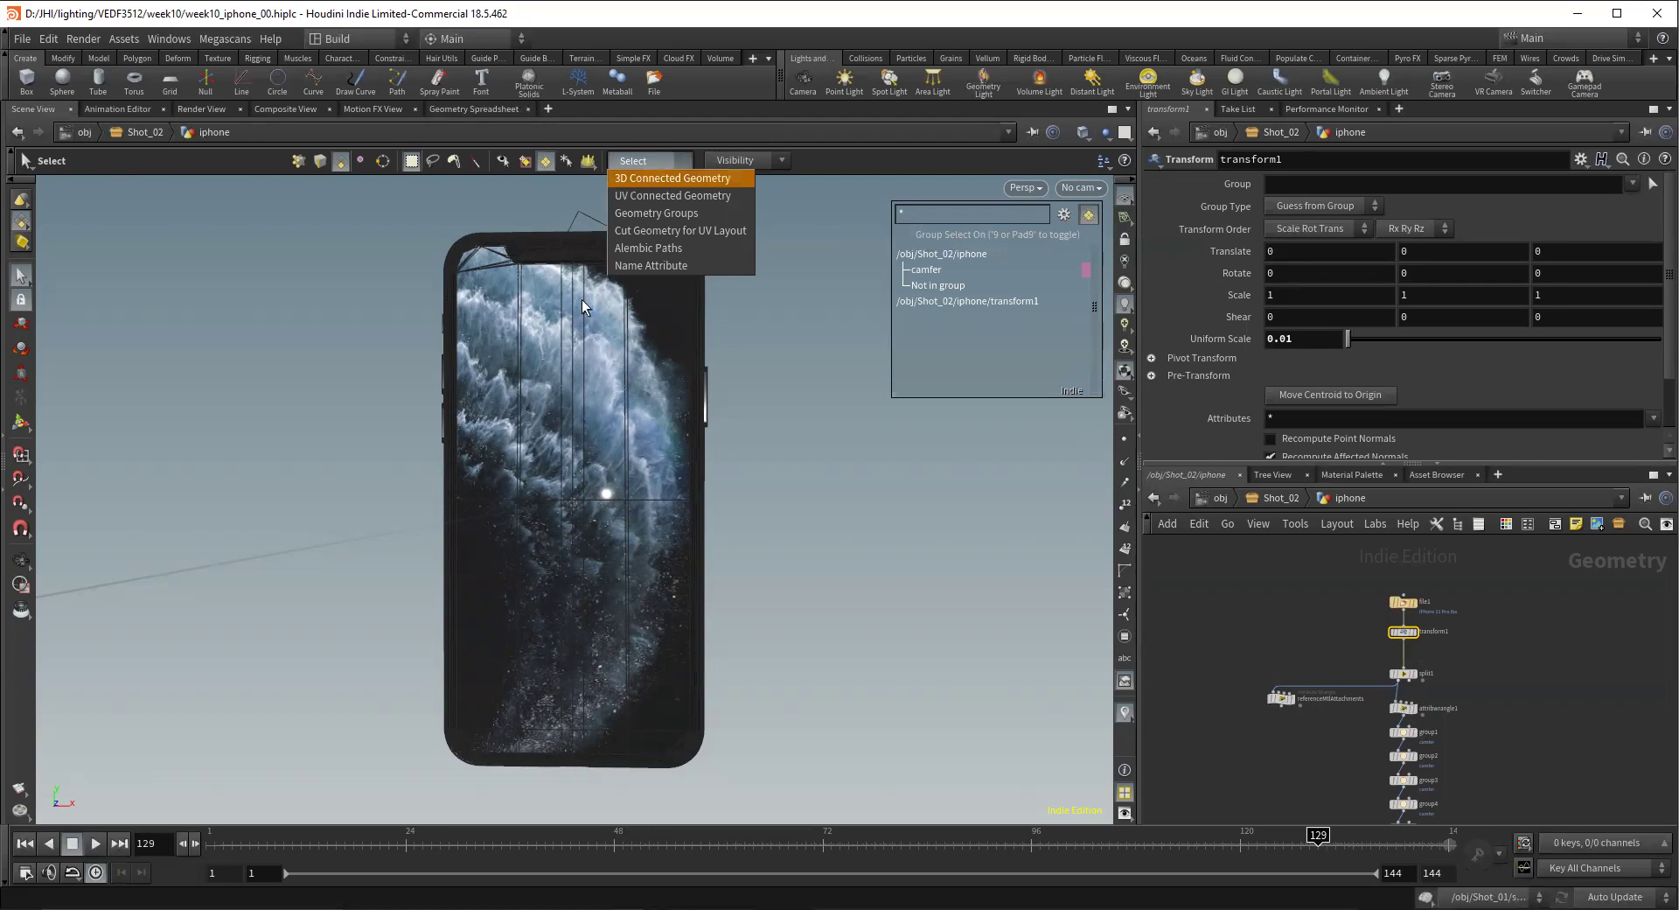
{"action": "left_click", "coordinate": [647, 179]}
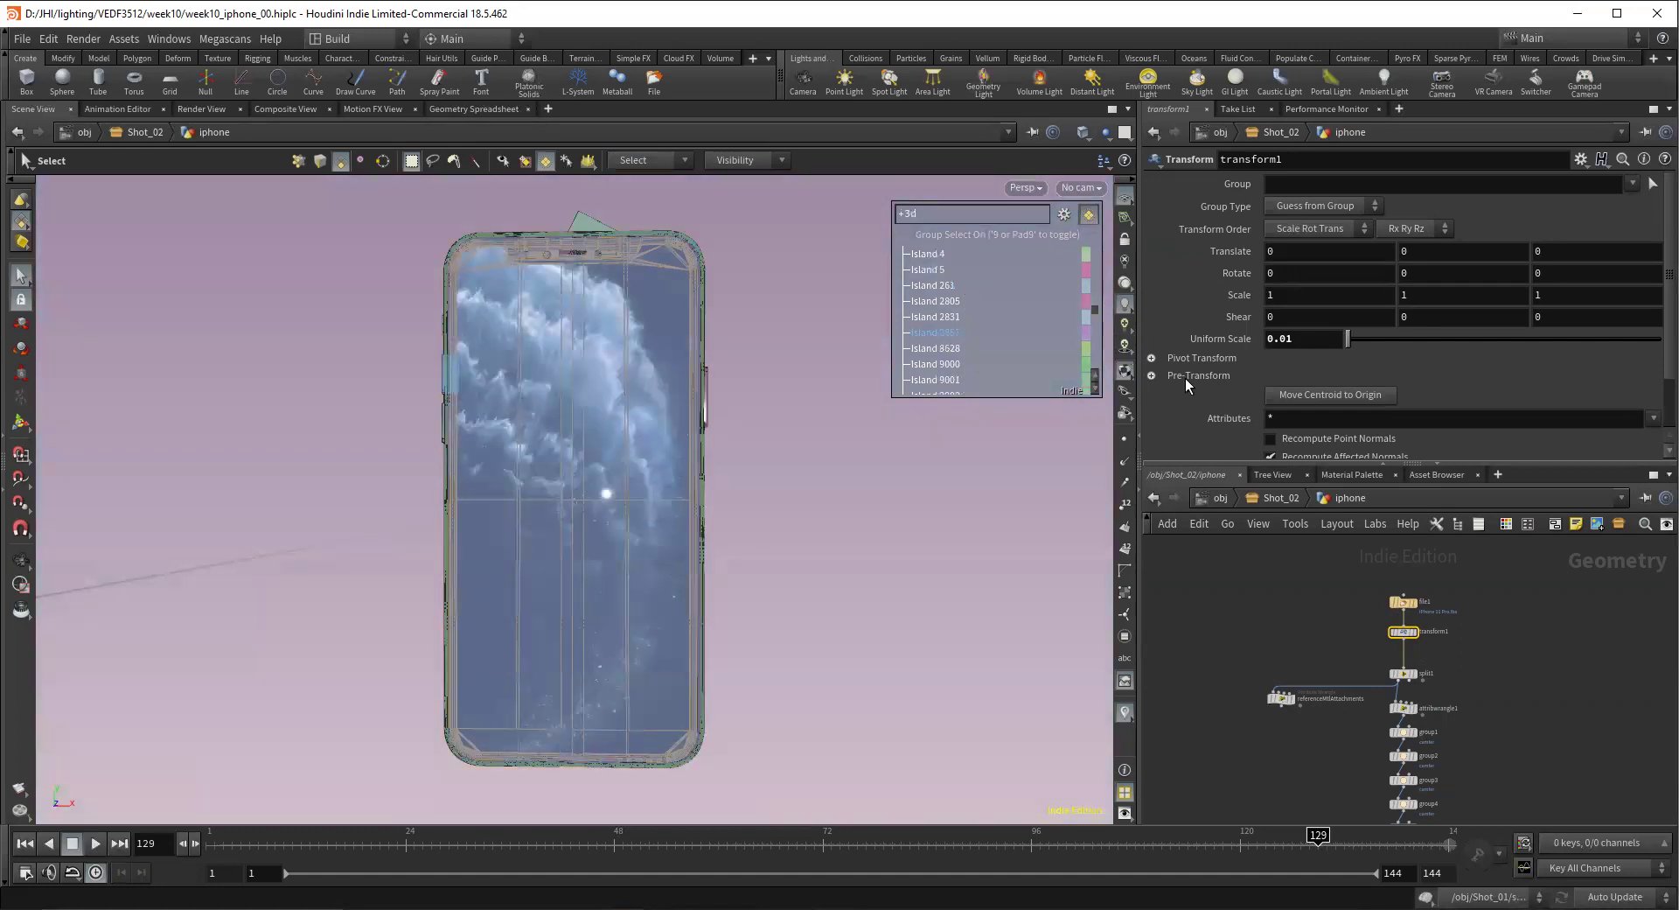
{"action": "left_click", "coordinate": [929, 286], "text": "shift"}
{"action": "left_click", "coordinate": [938, 333], "text": "shift"}
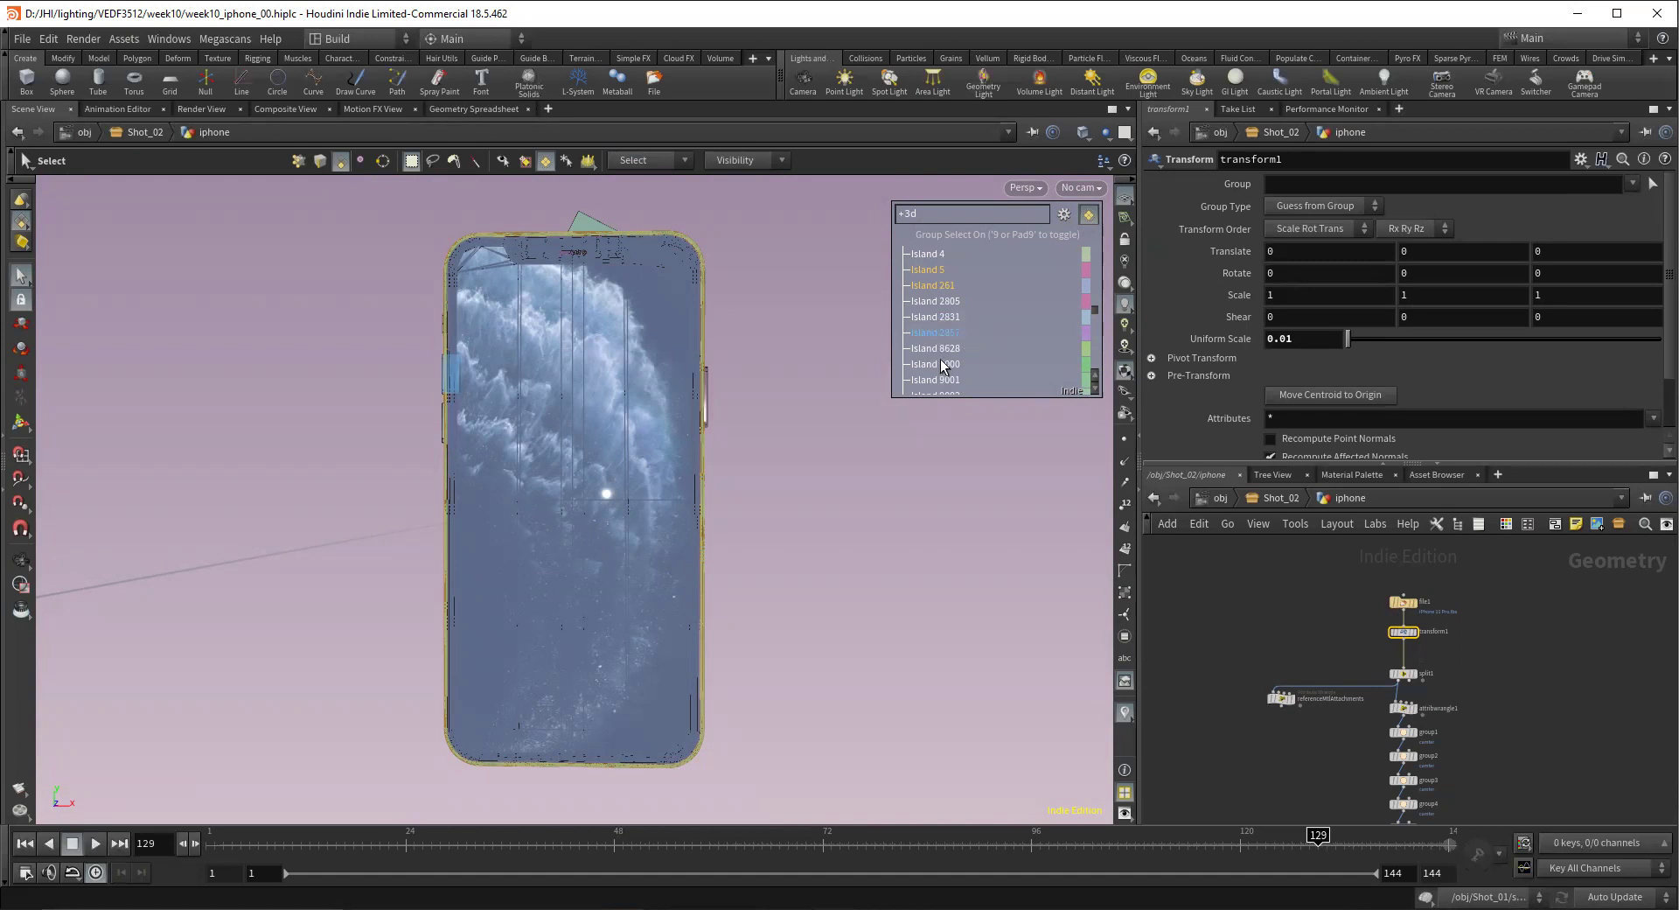
{"action": "left_click", "coordinate": [715, 419]}
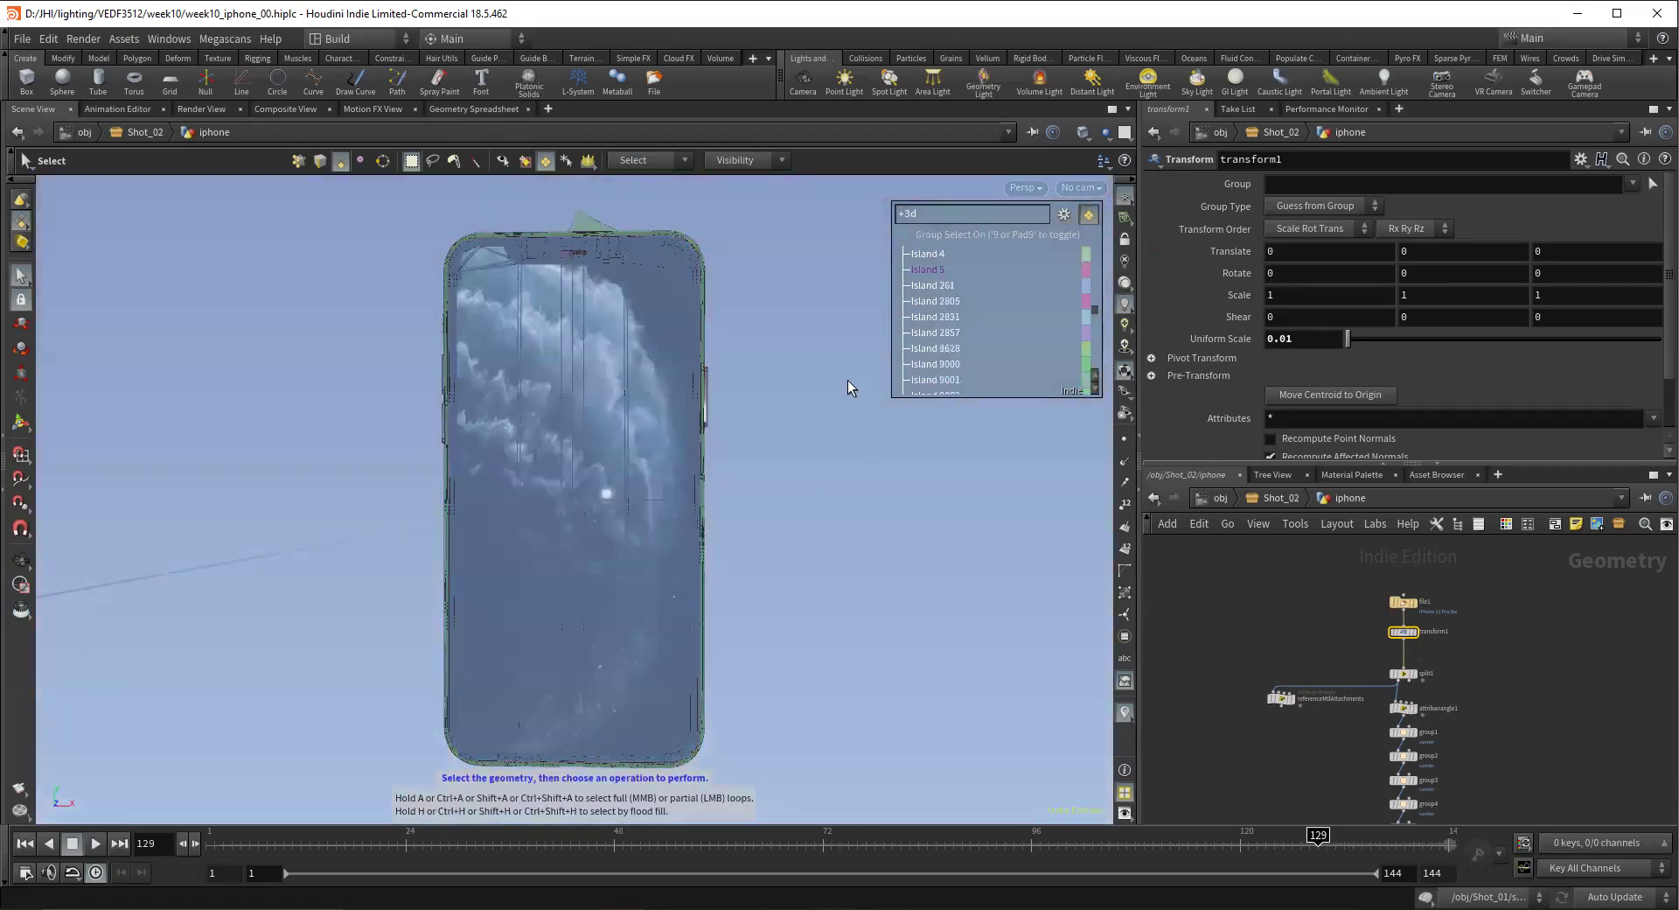
Preview the phone's parts by UV connected geometry in the group list, and switch the list back to geometry groups
{"action": "left_click", "coordinate": [631, 161]}
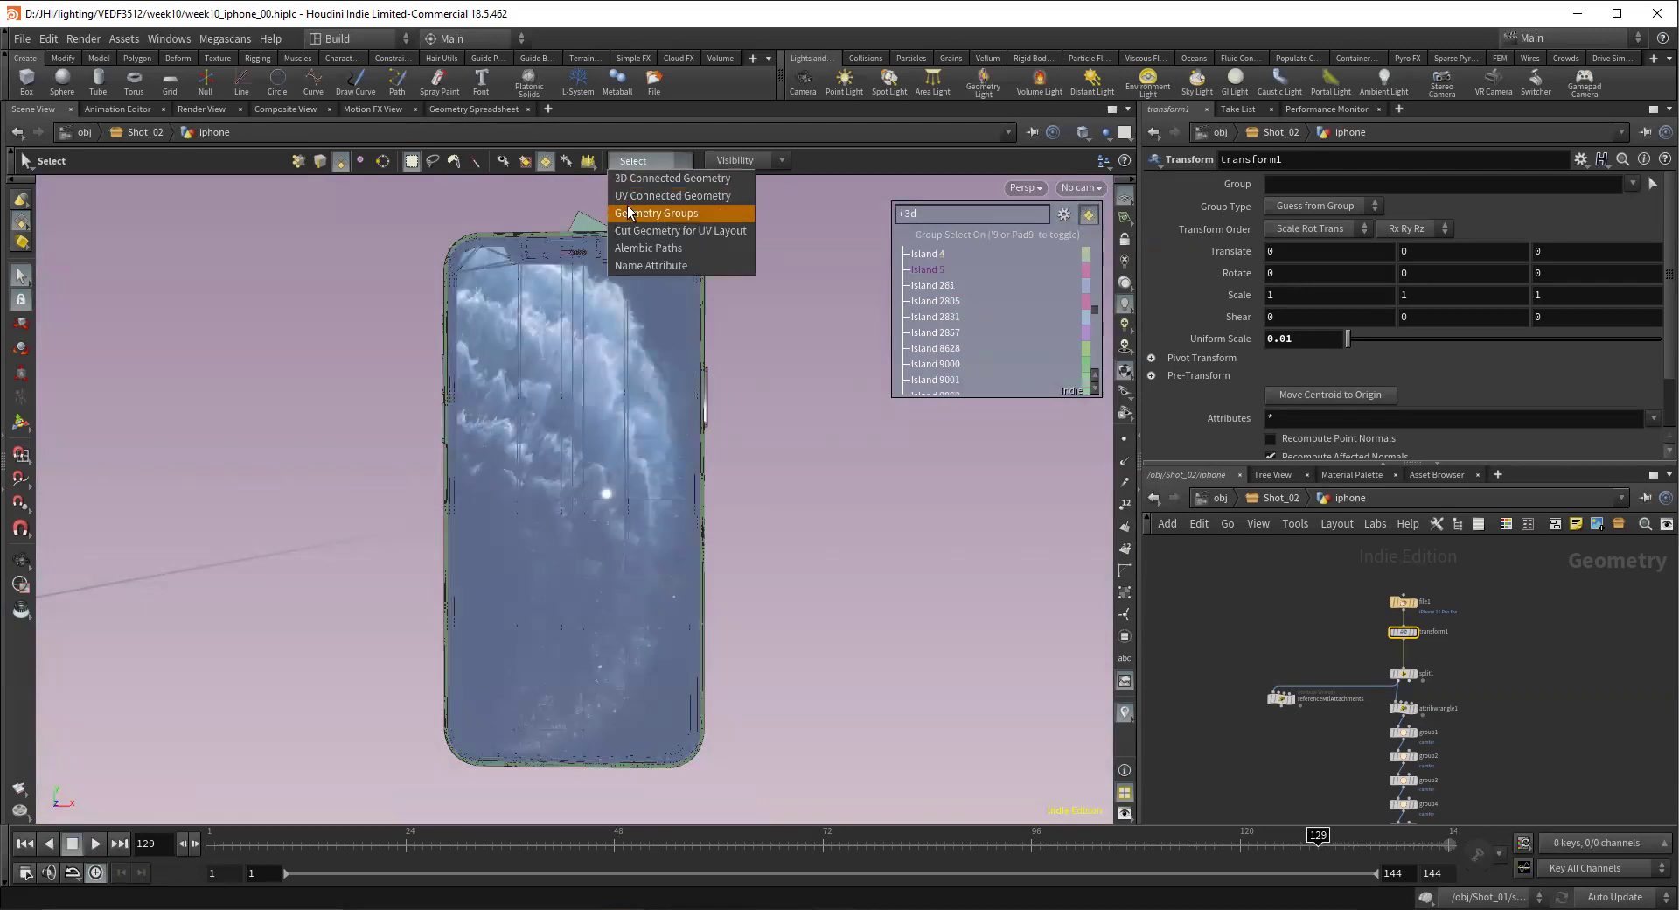
{"action": "left_click", "coordinate": [672, 195]}
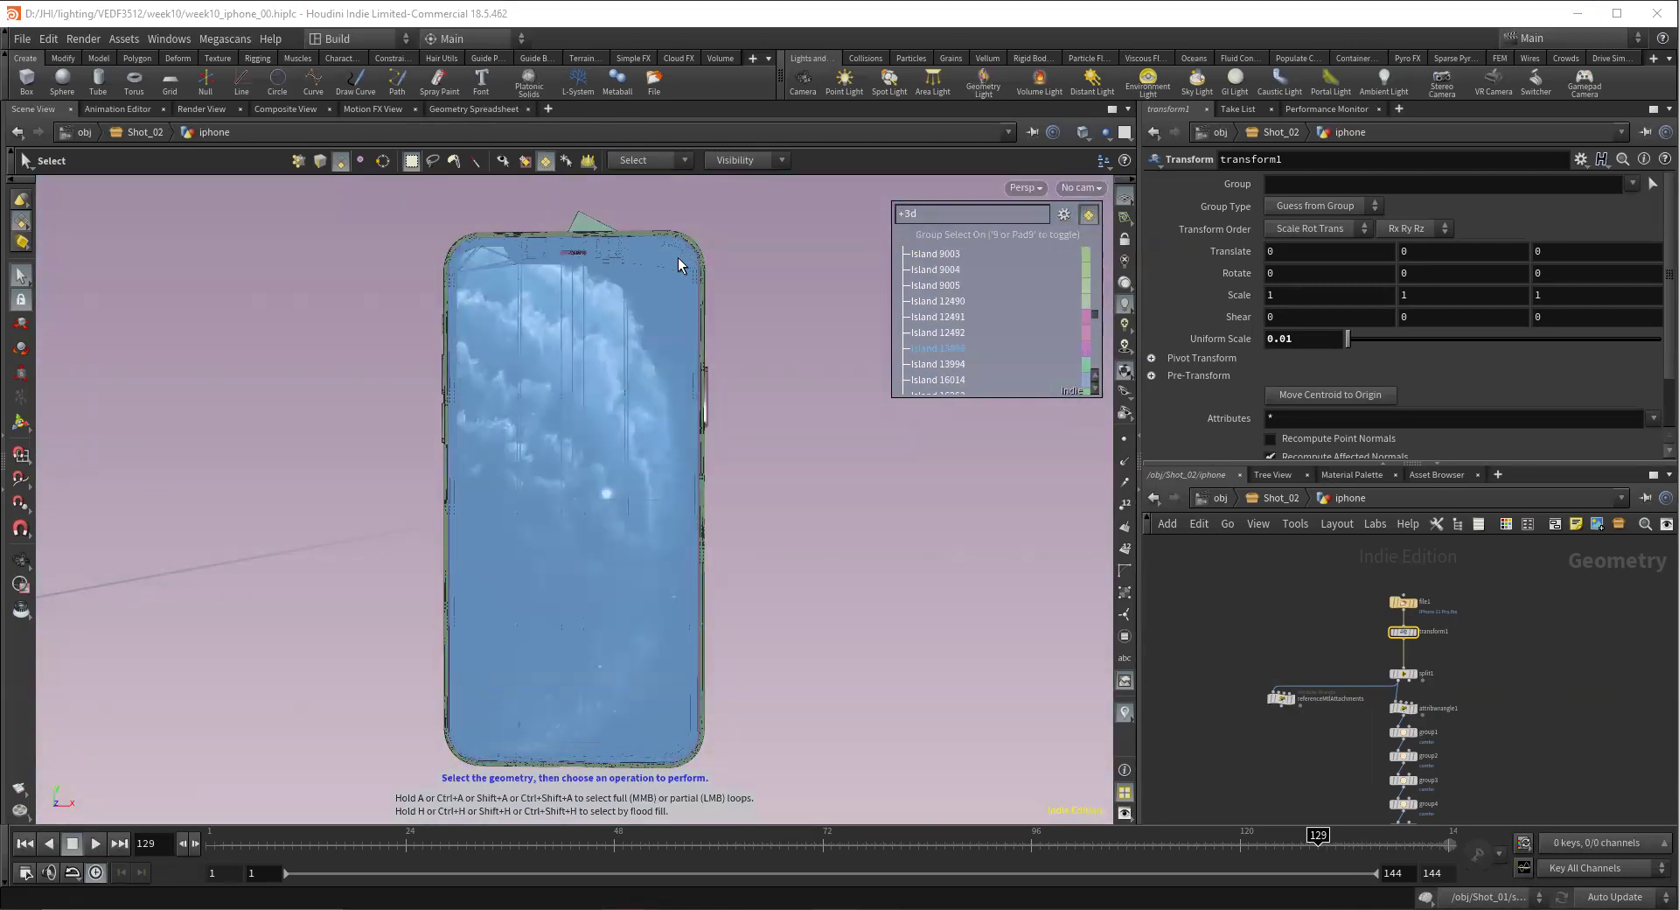
{"action": "left_click", "coordinate": [664, 160]}
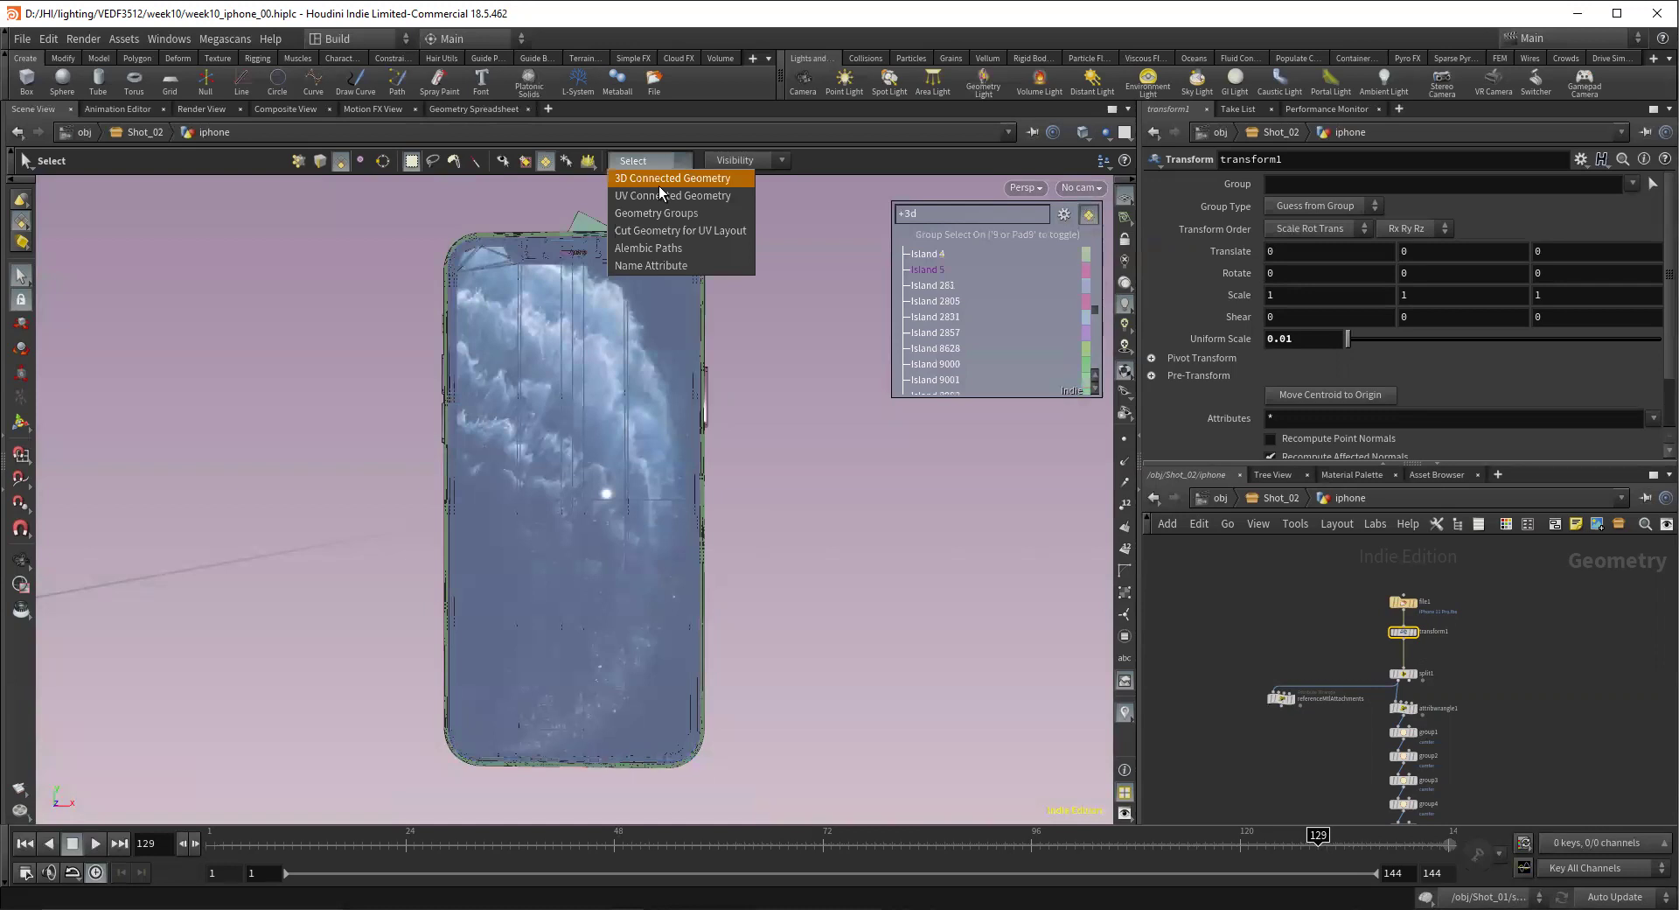
{"action": "left_click", "coordinate": [672, 145]}
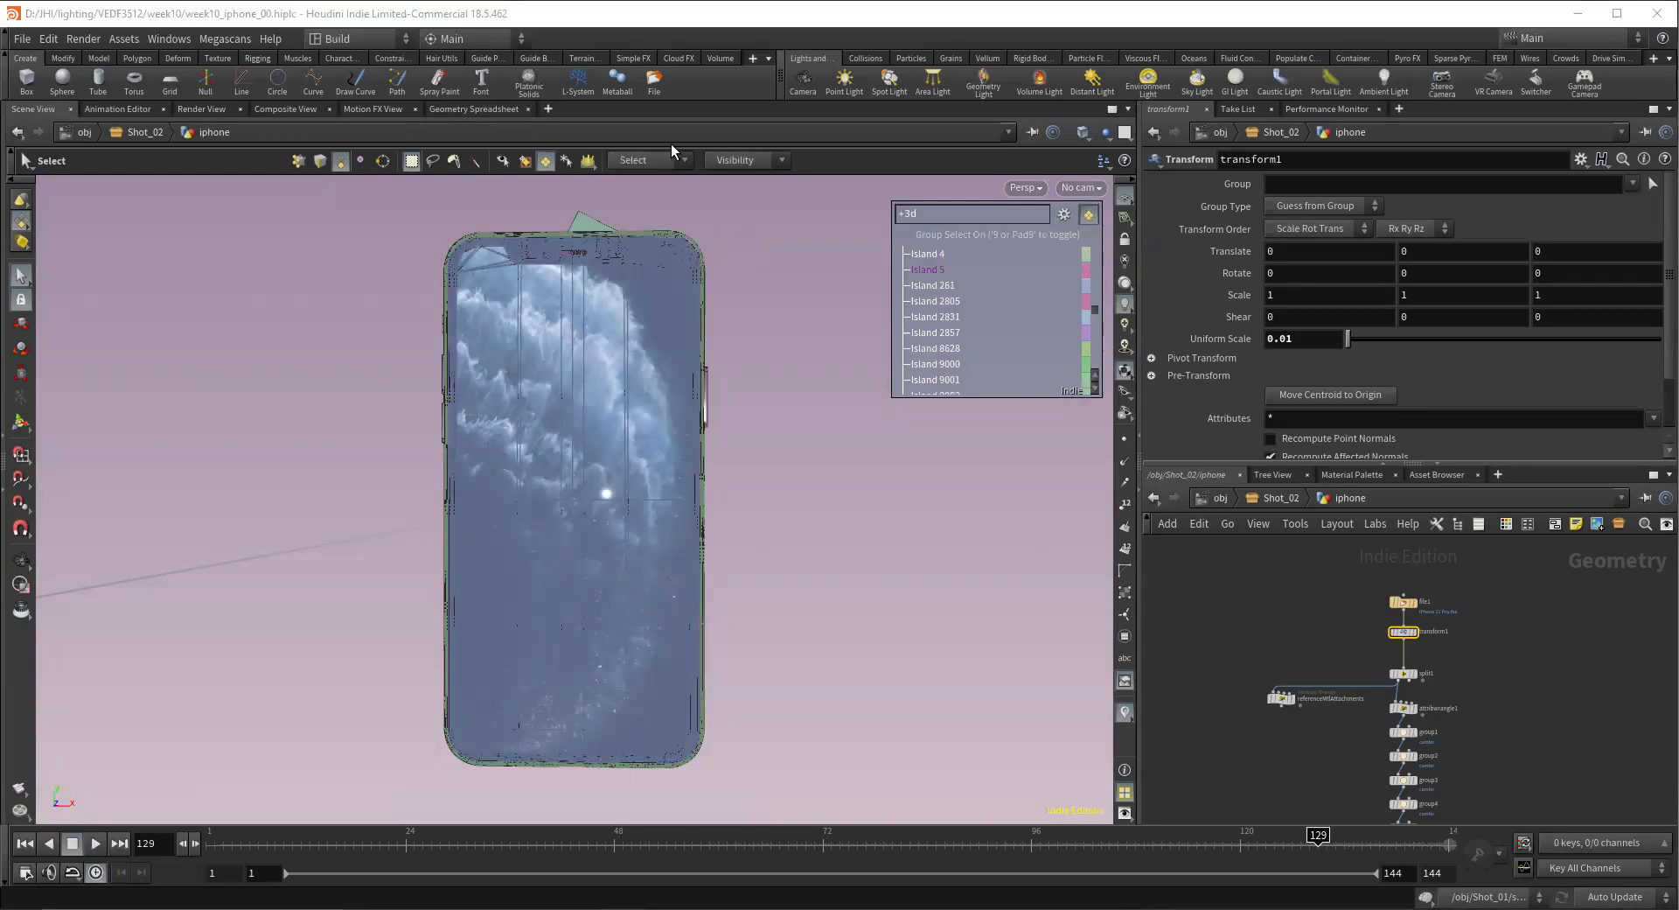
{"action": "left_click", "coordinate": [672, 151]}
{"action": "left_click", "coordinate": [666, 246]}
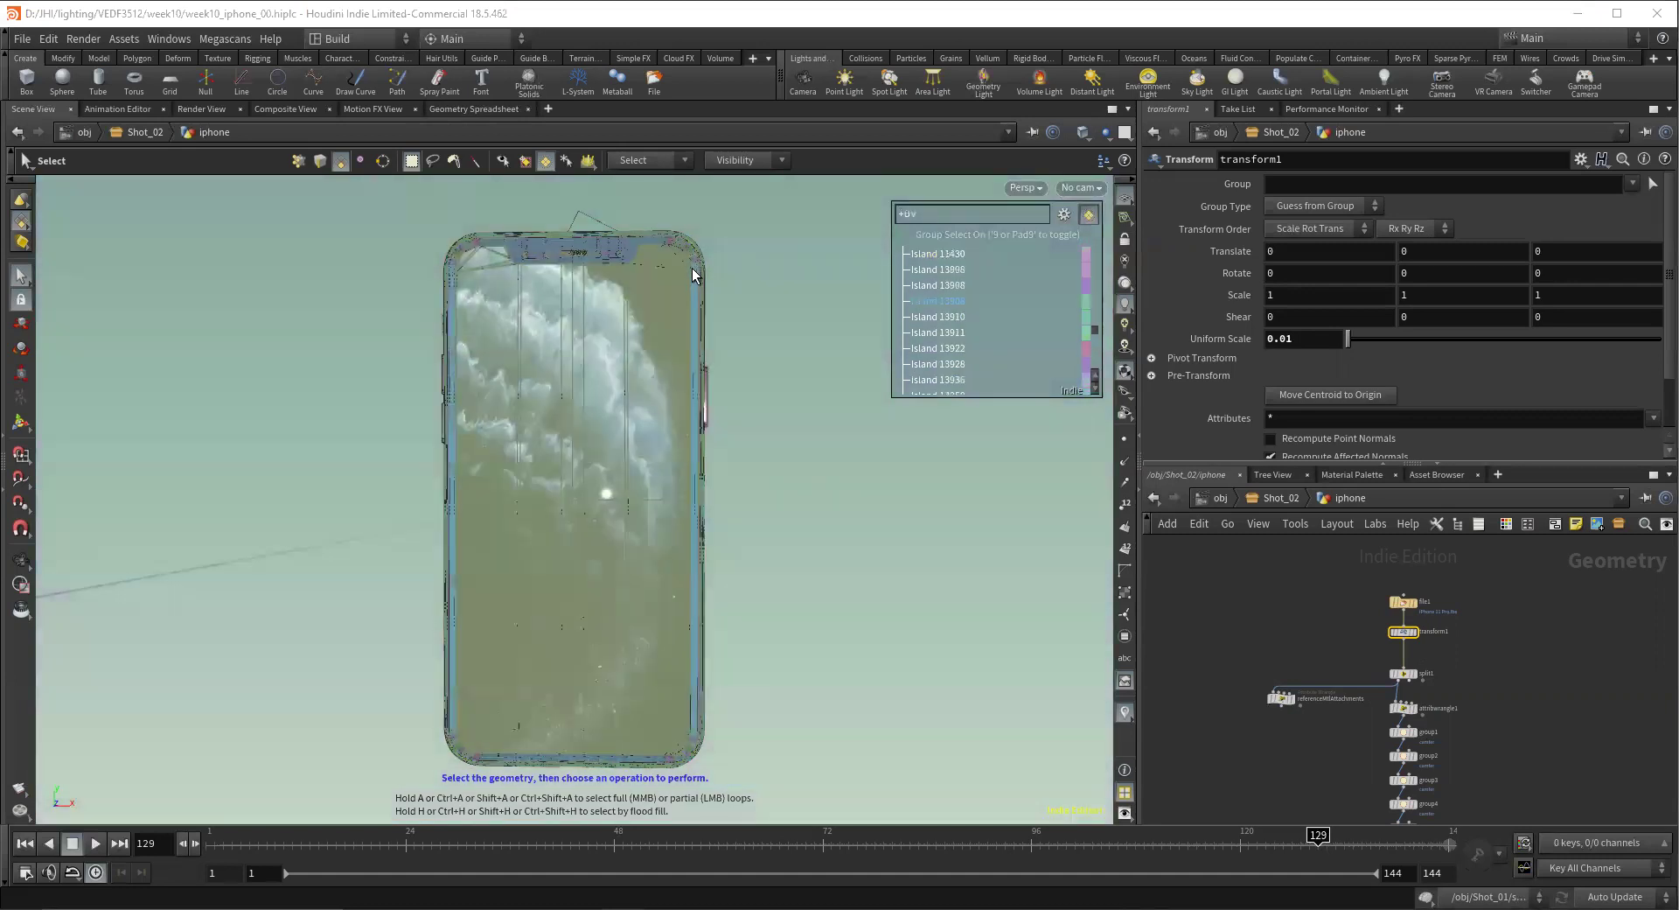
{"action": "left_click", "coordinate": [674, 248]}
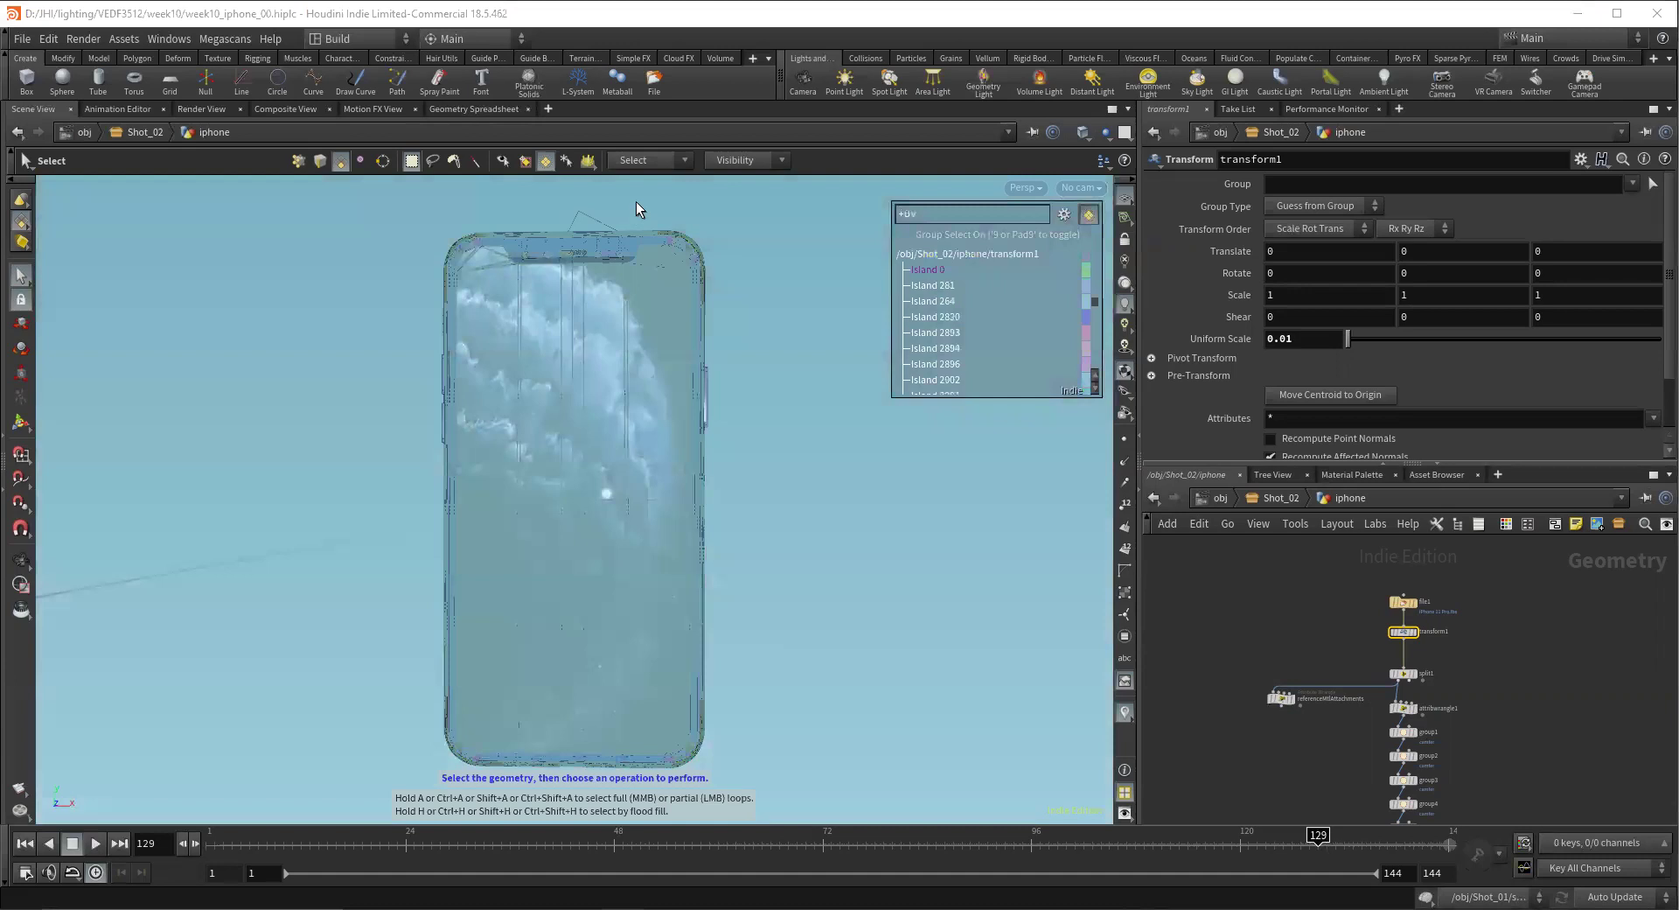
{"action": "left_click", "coordinate": [639, 161]}
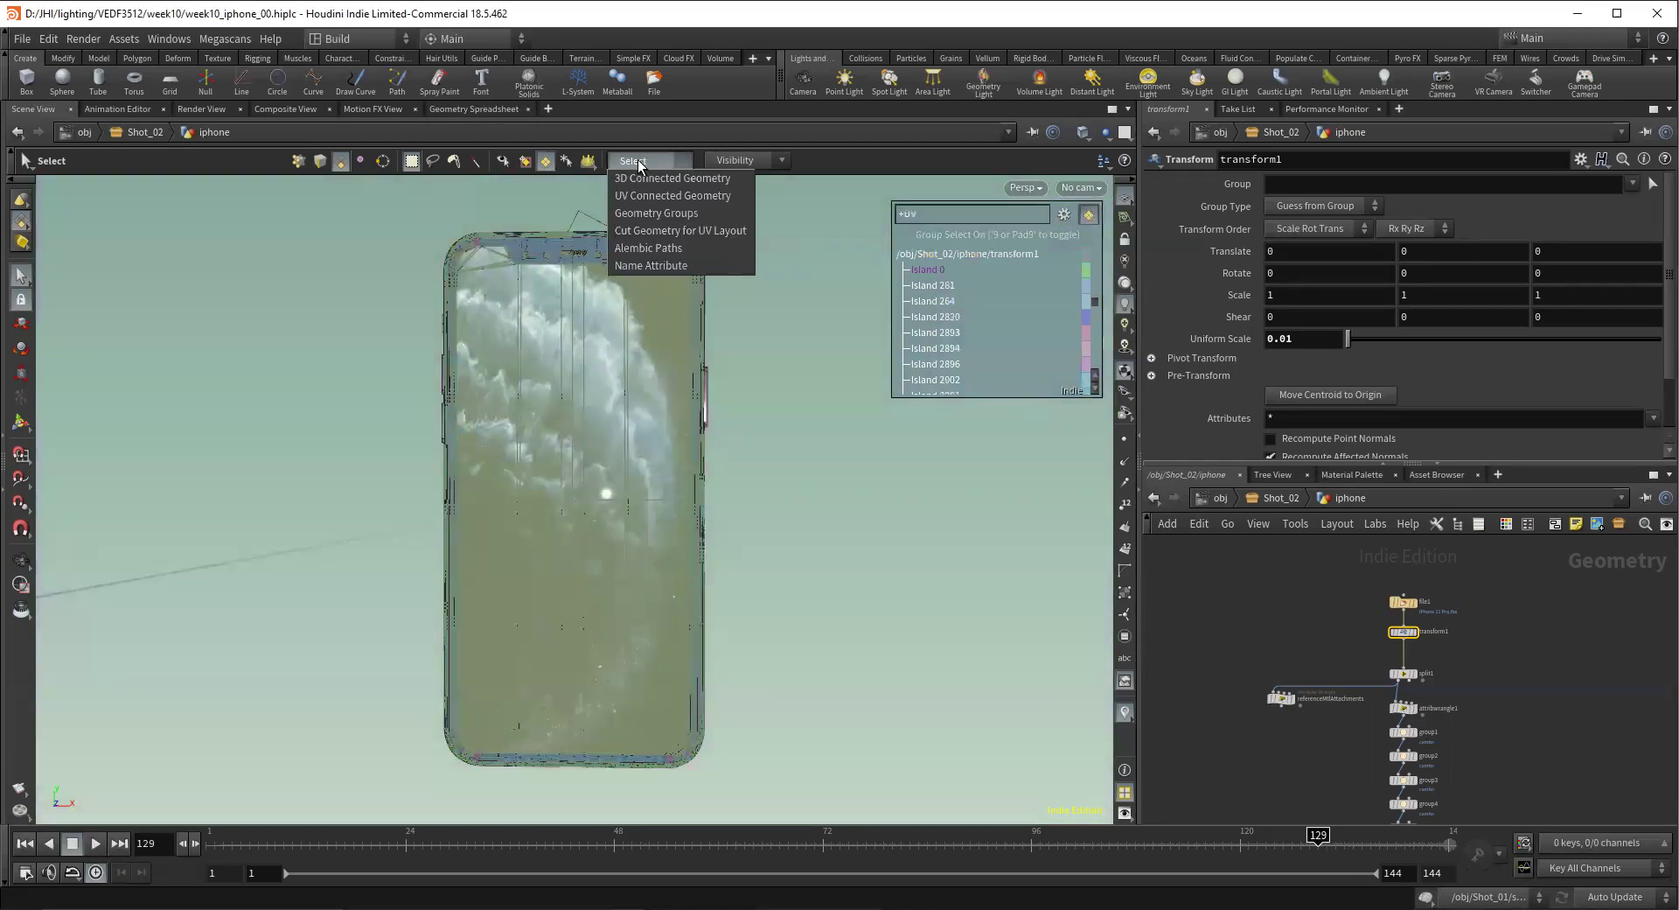
{"action": "left_click", "coordinate": [648, 214]}
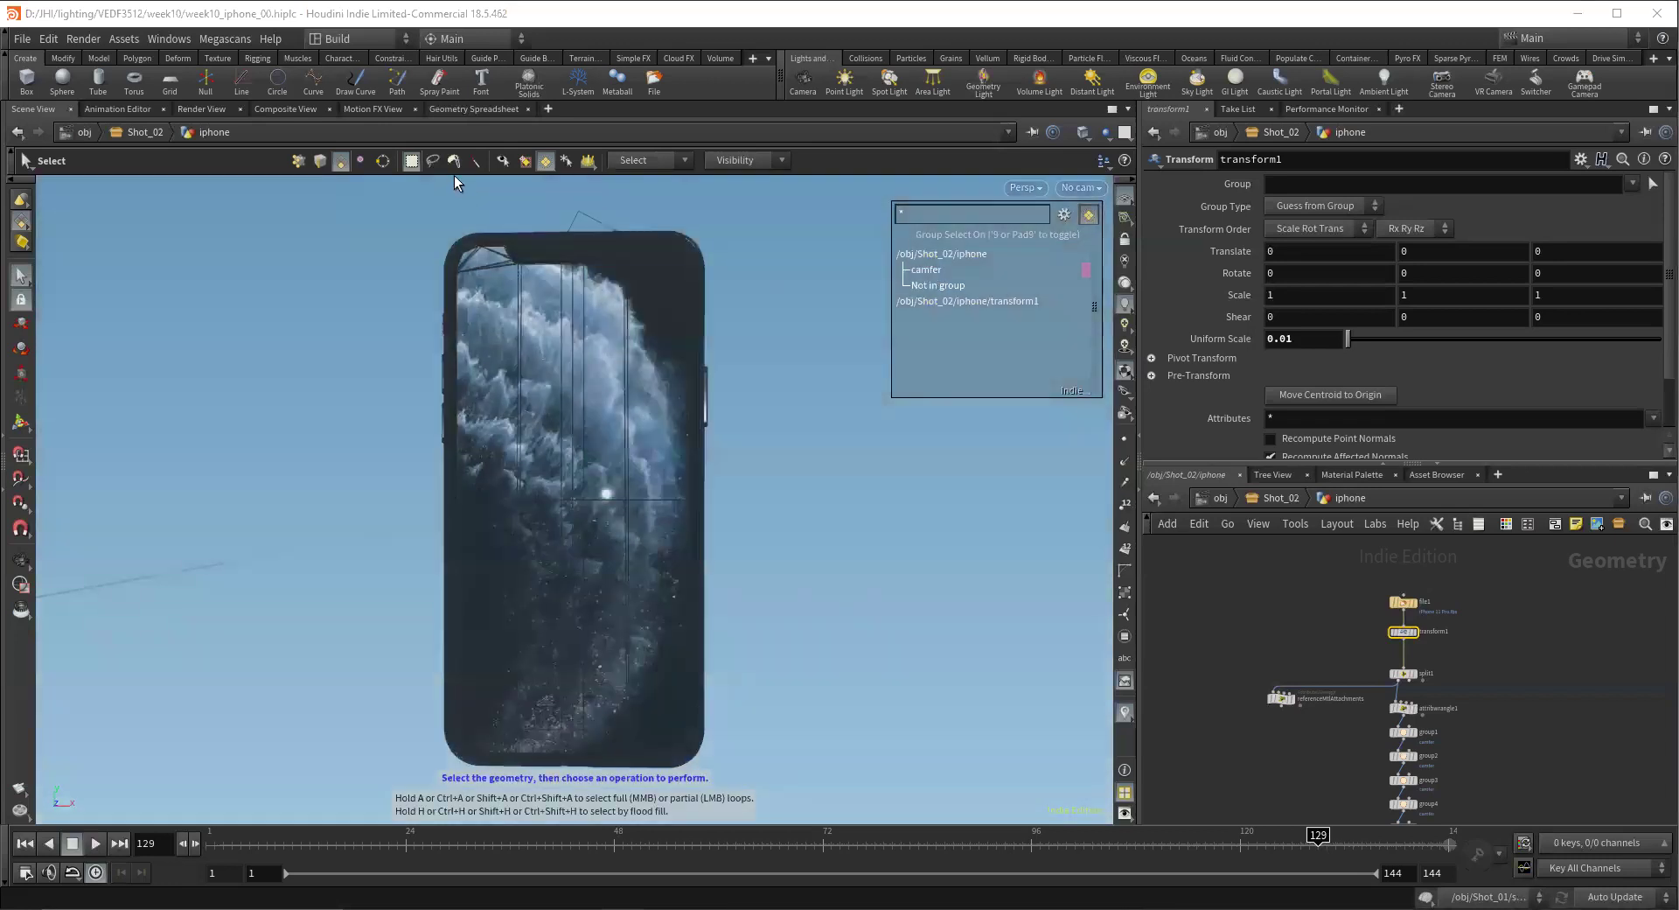
Compare the primitive attributes of the mtlAttach and attribcreate4 nodes in the geometry spreadsheet
{"action": "left_click", "coordinate": [459, 109]}
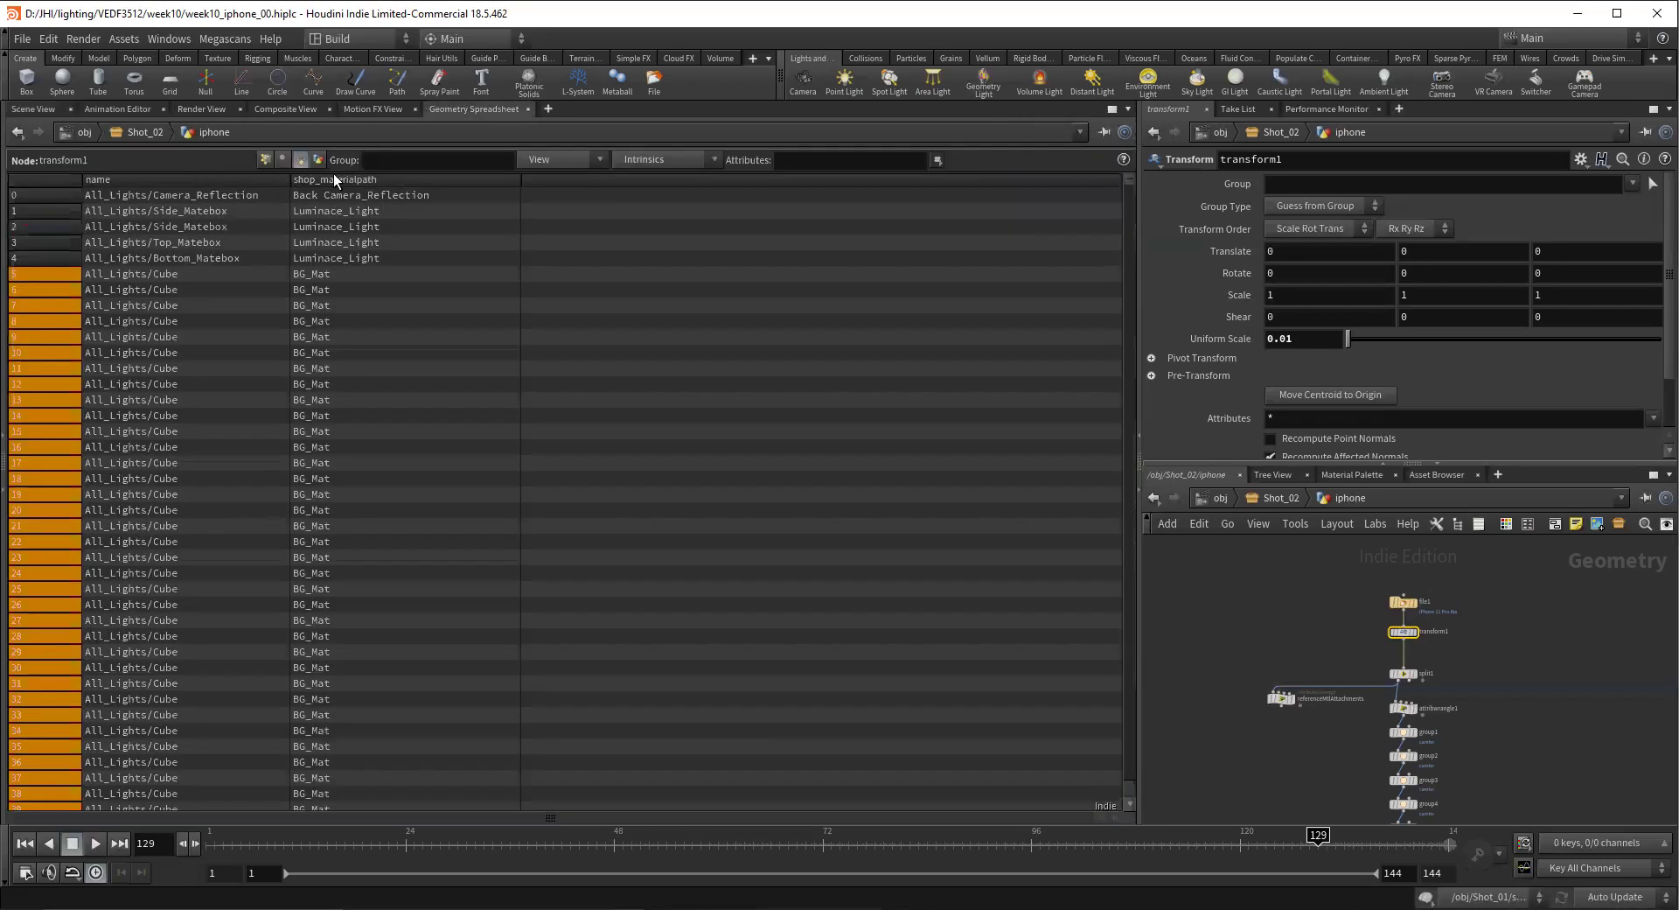
{"action": "mouse_move", "coordinate": [1361, 734]}
{"action": "middle_mouse_down"}
{"action": "mouse_move", "coordinate": [1286, 606]}
{"action": "mouse_move", "coordinate": [1395, 652]}
{"action": "middle_mouse_up"}
{"action": "mouse_move", "coordinate": [1322, 649]}
{"action": "left_click", "coordinate": [1321, 767]}
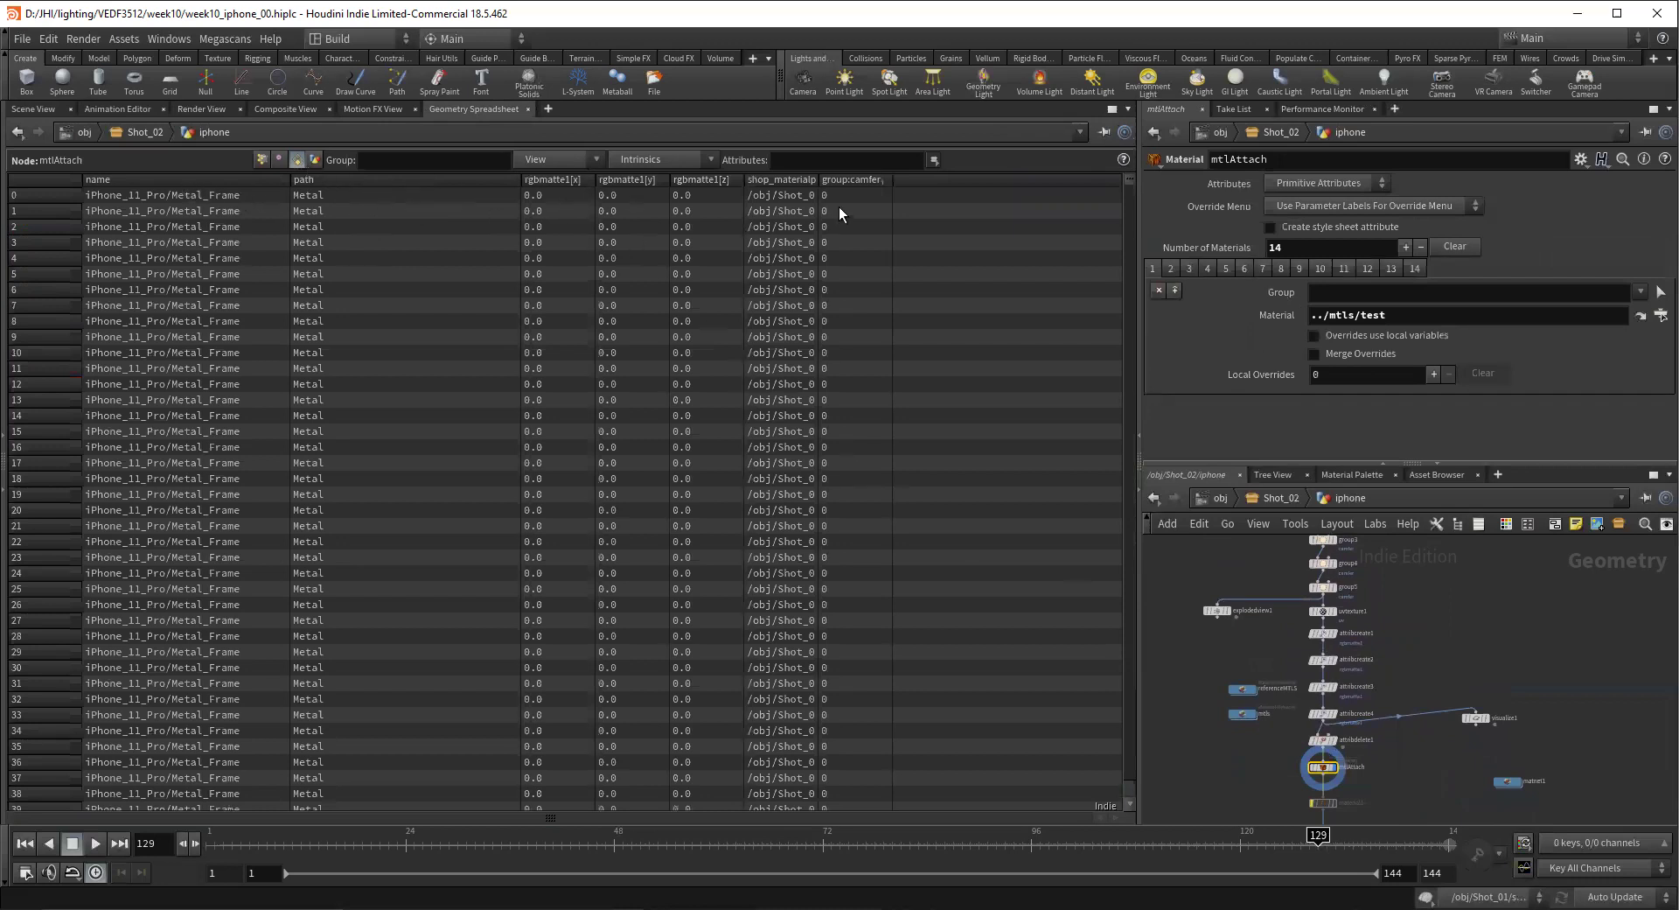
{"action": "scroll", "coordinate": [1334, 745], "scroll_direction": "up", "scroll_amount": 1}
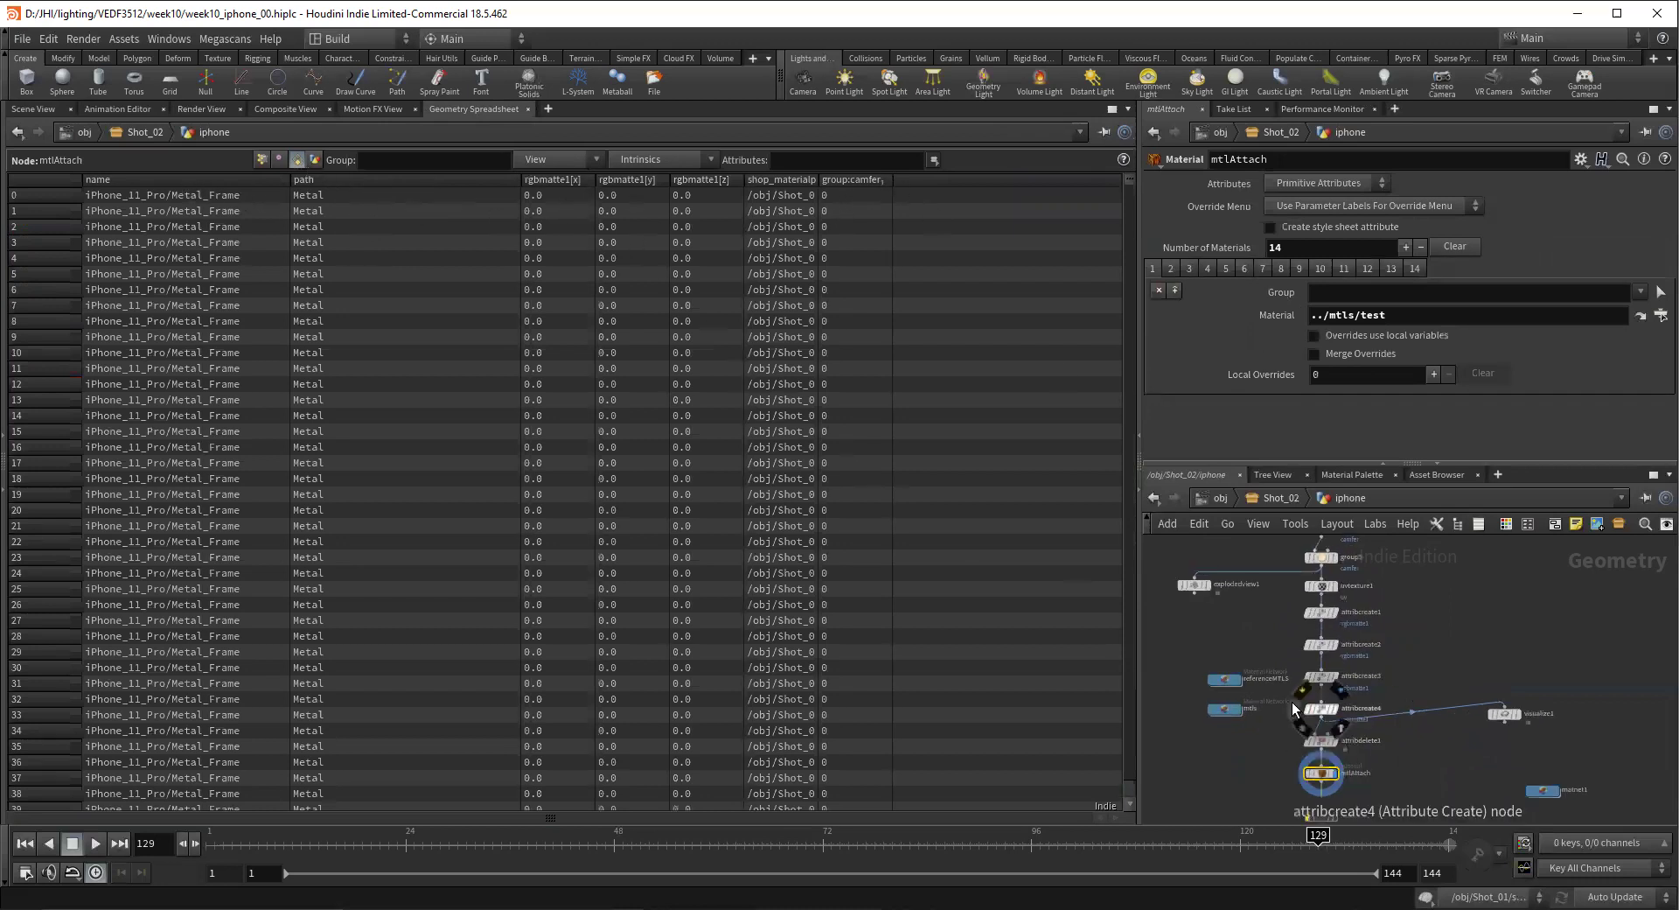
{"action": "left_click", "coordinate": [1357, 697]}
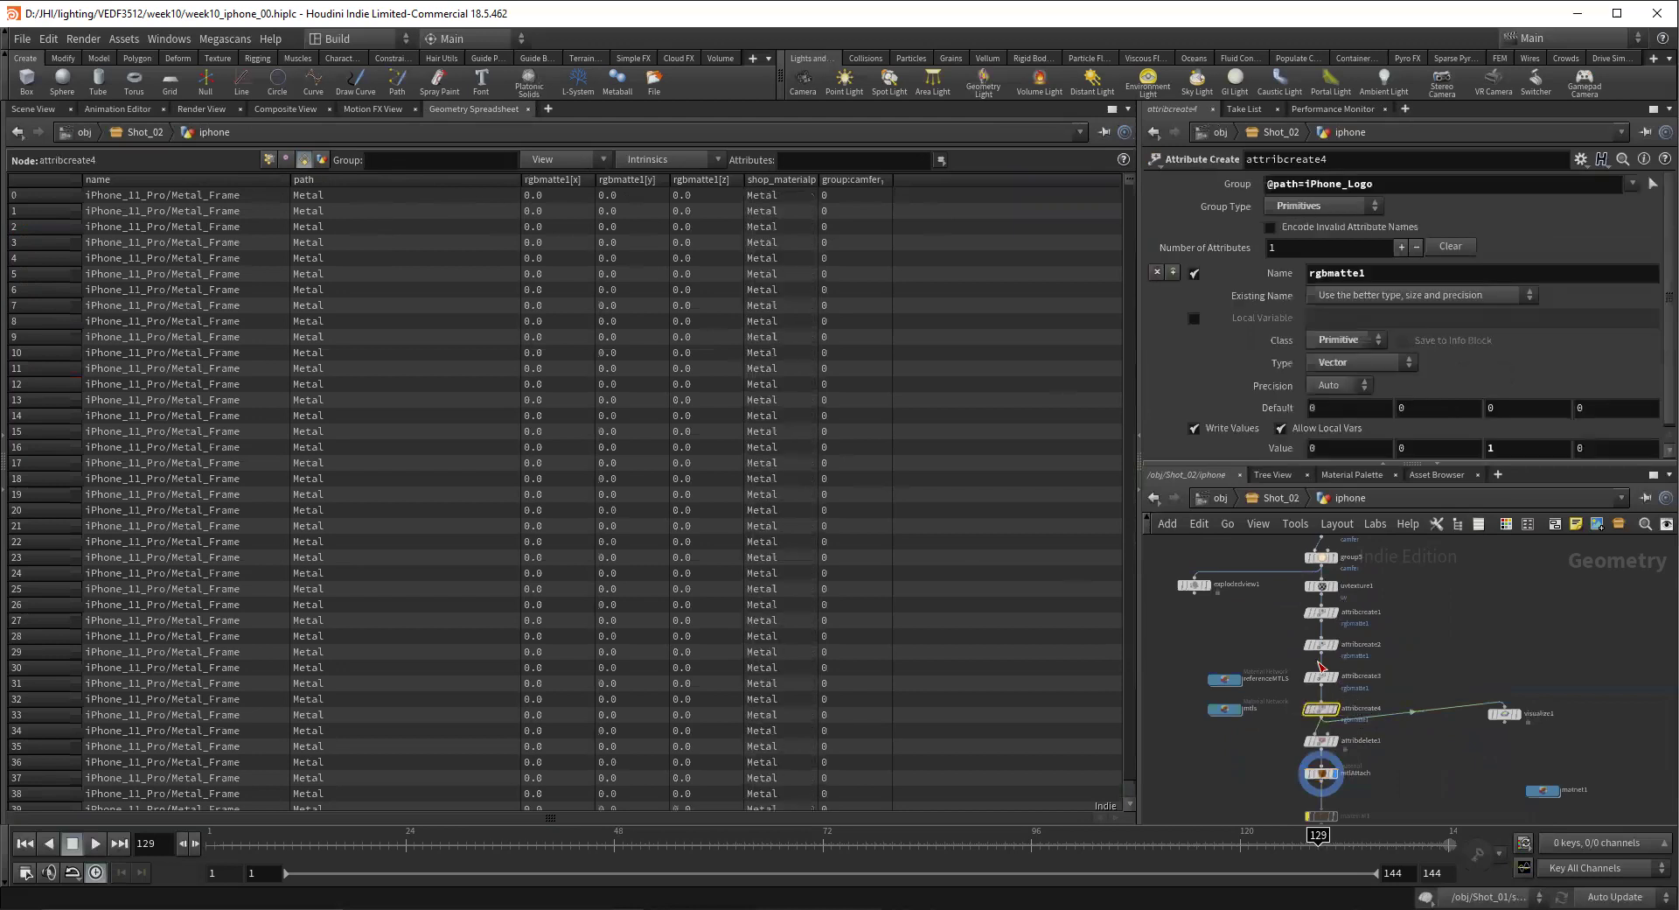
Examine the phone model's side button and bottom edge ports up close in the 3D scene view
{"action": "left_click", "coordinate": [35, 109]}
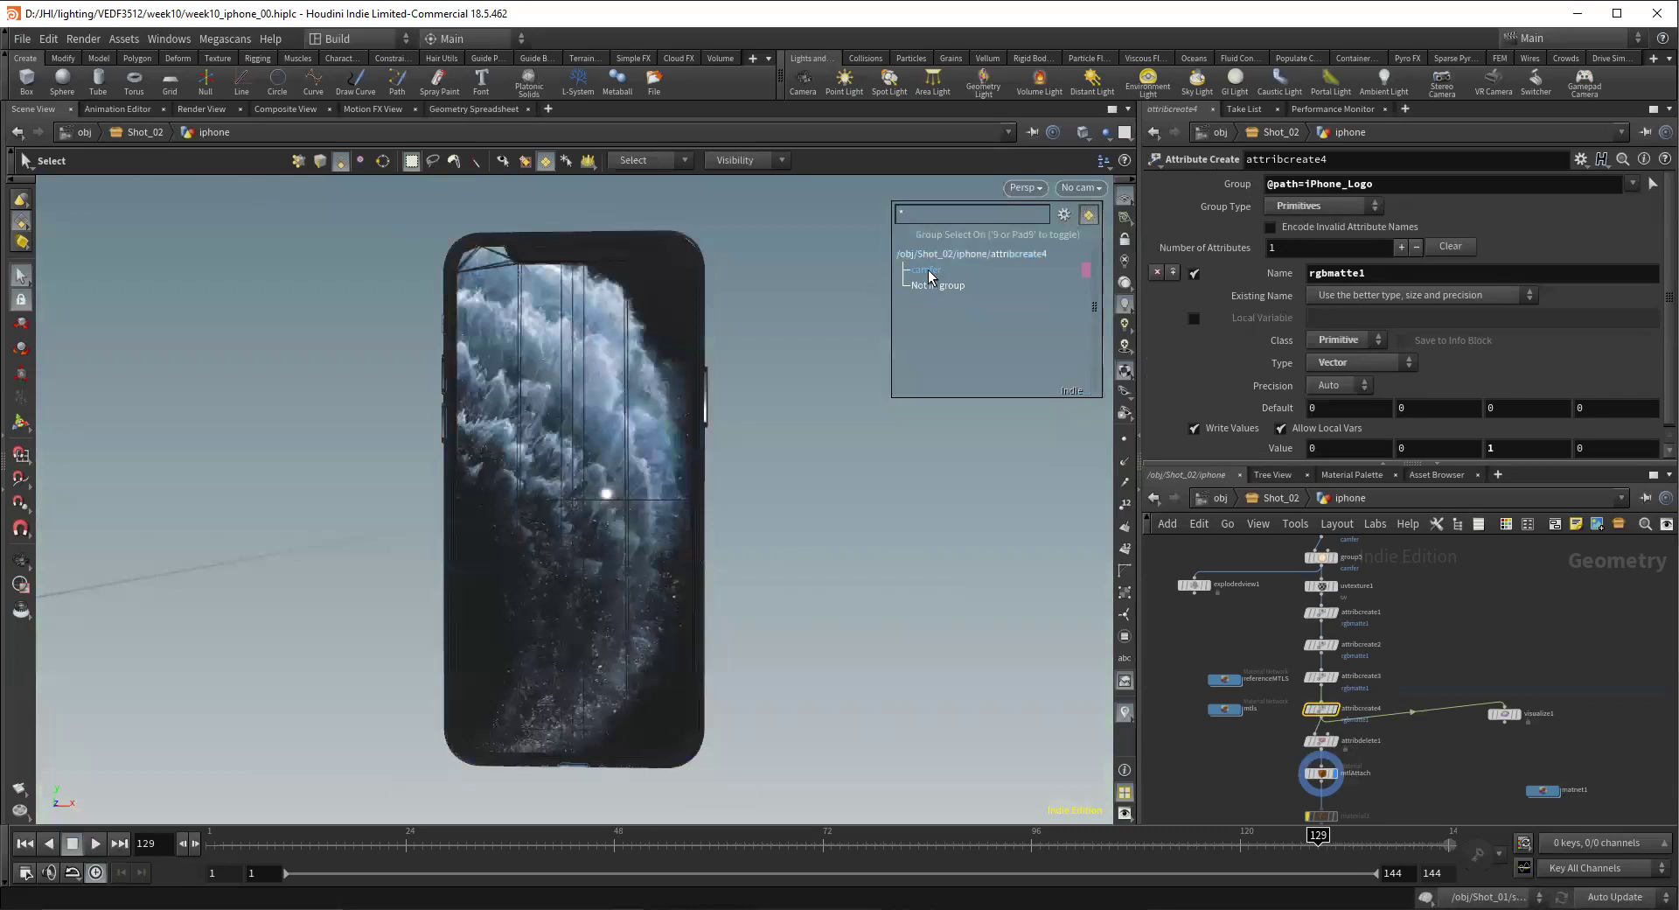
{"action": "right_click_drag", "start_coordinate": [600, 535], "coordinate": [776, 458], "text": "alt"}
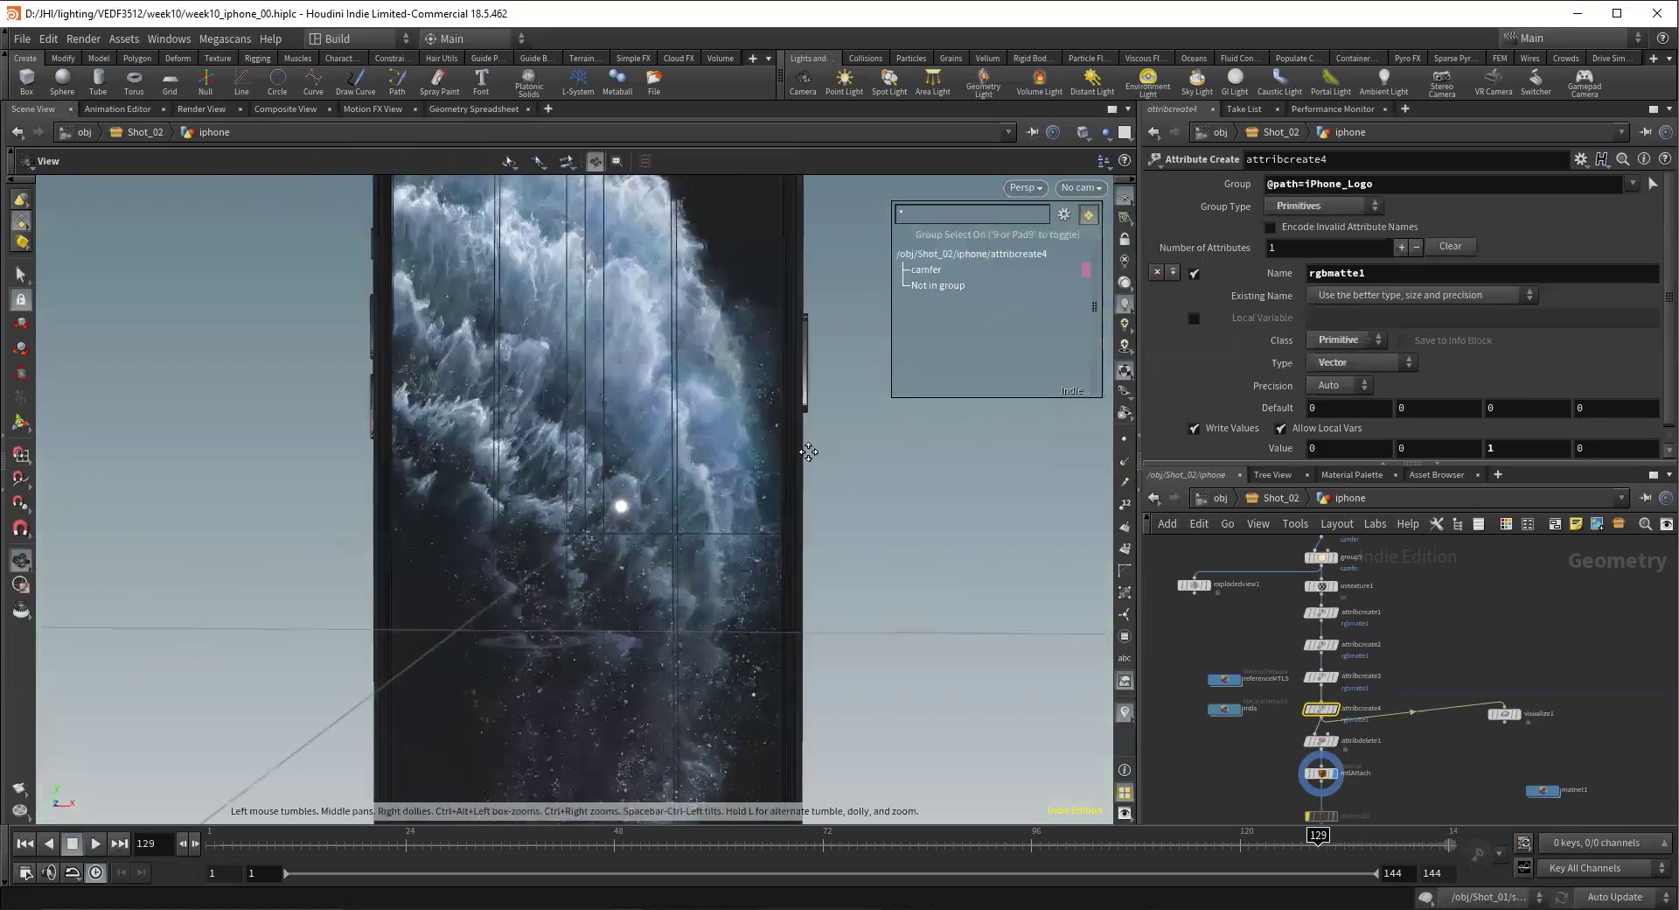
{"action": "middle_click_drag", "start_coordinate": [776, 458], "coordinate": [551, 438], "text": "alt"}
{"action": "right_click_drag", "start_coordinate": [551, 438], "coordinate": [944, 418], "text": "alt"}
{"action": "key", "text": "s"}
{"action": "key", "text": "Escape"}
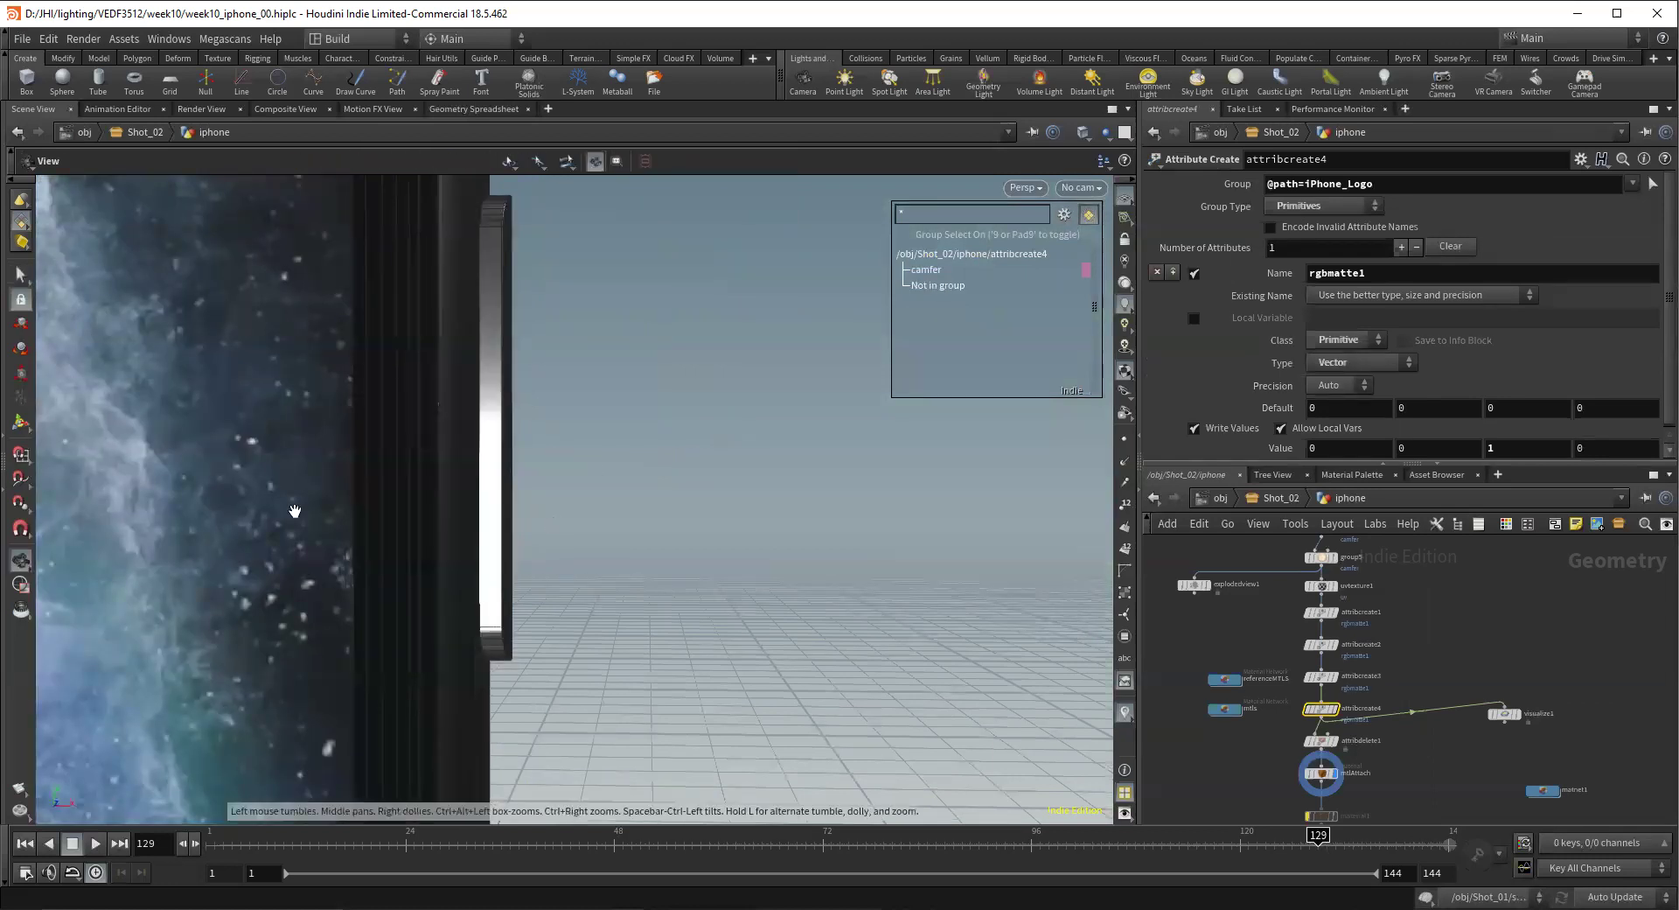
{"action": "middle_click_drag", "start_coordinate": [338, 554], "coordinate": [589, 296]}
{"action": "left_click_drag", "start_coordinate": [588, 297], "coordinate": [352, 409], "text": "alt"}
{"action": "middle_click_drag", "start_coordinate": [312, 536], "coordinate": [633, 561], "text": "alt"}
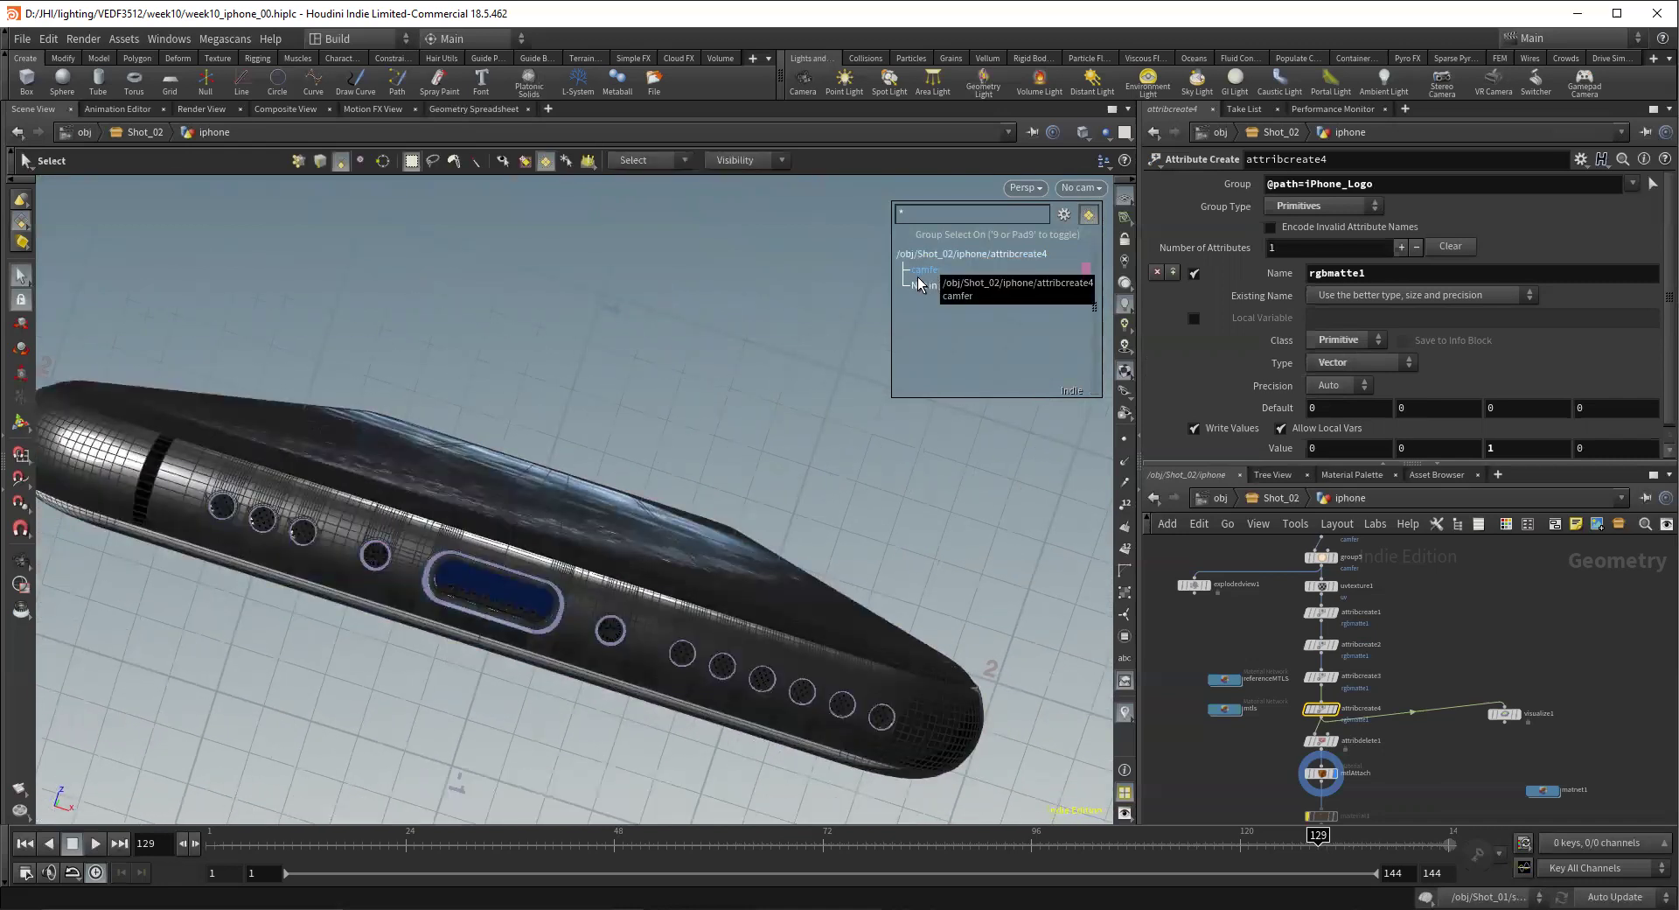
Bring the phone's front back into view and organize the group selection list by Alembic paths
{"action": "key", "text": "Escape"}
{"action": "left_click_drag", "start_coordinate": [577, 251], "coordinate": [553, 421]}
{"action": "key", "text": "s"}
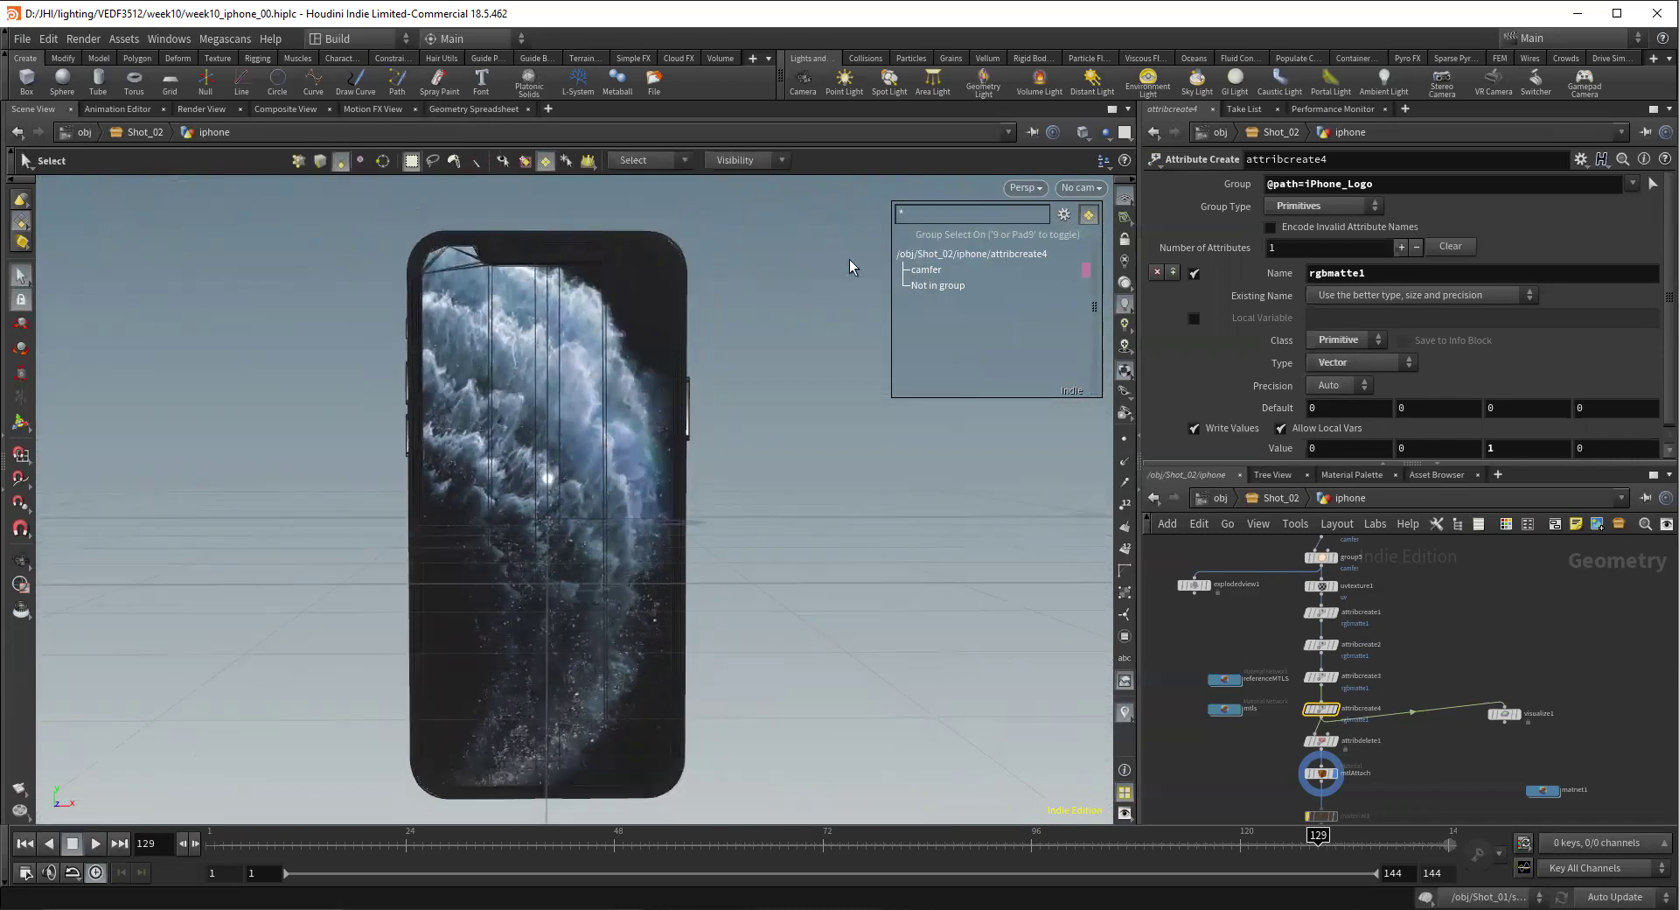
{"action": "left_click", "coordinate": [634, 166]}
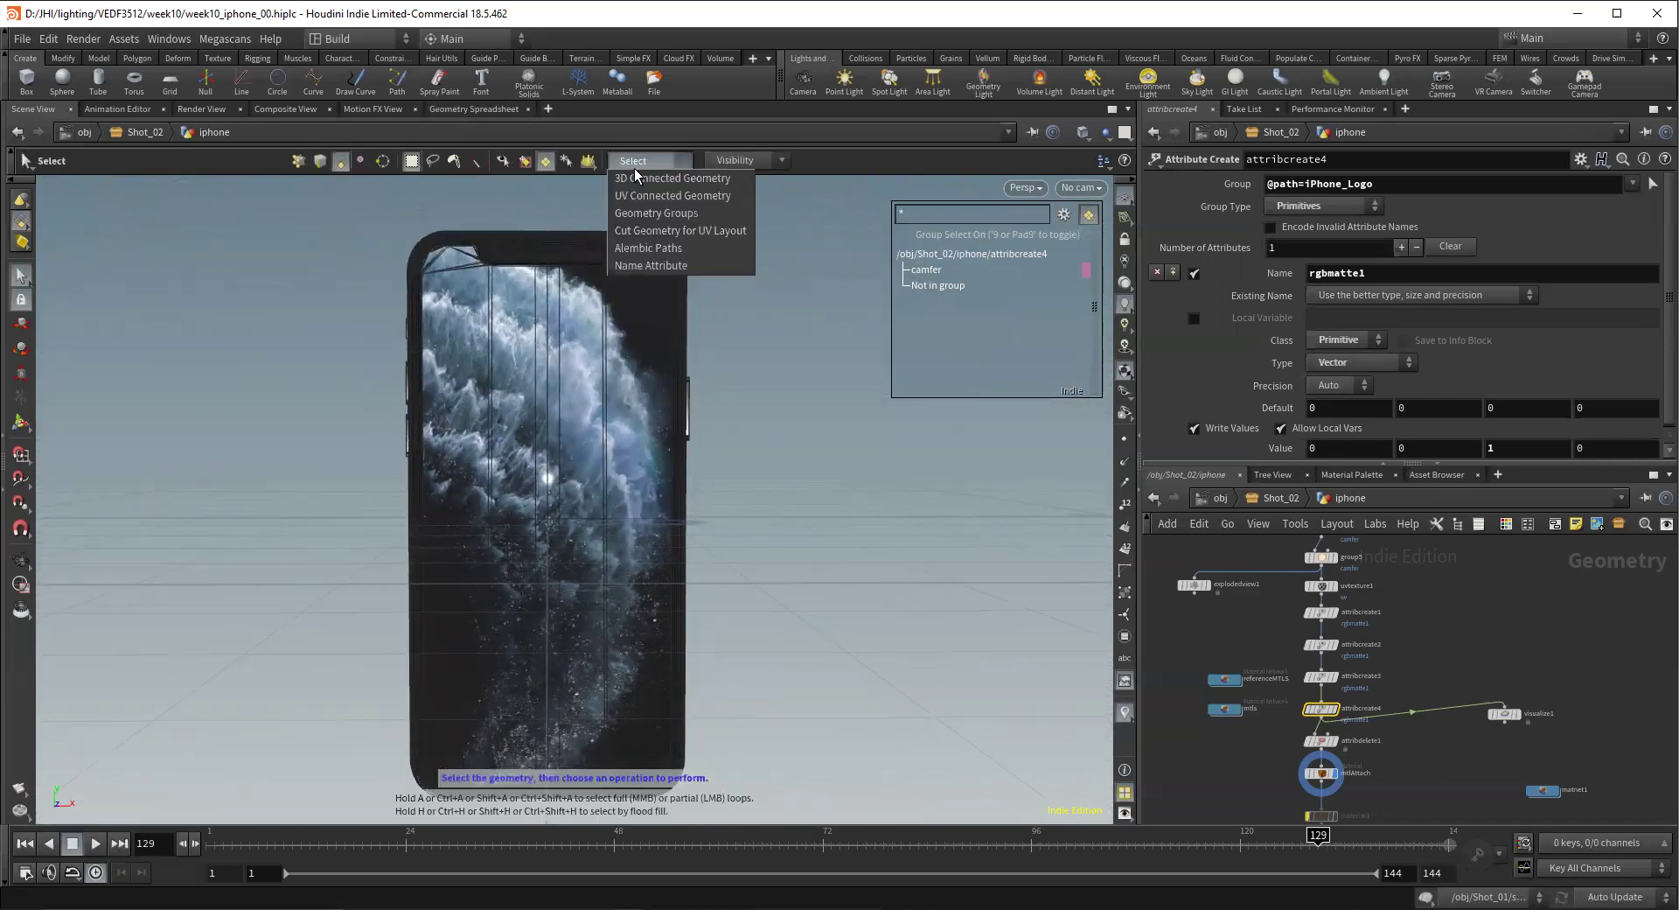
{"action": "left_click", "coordinate": [652, 249]}
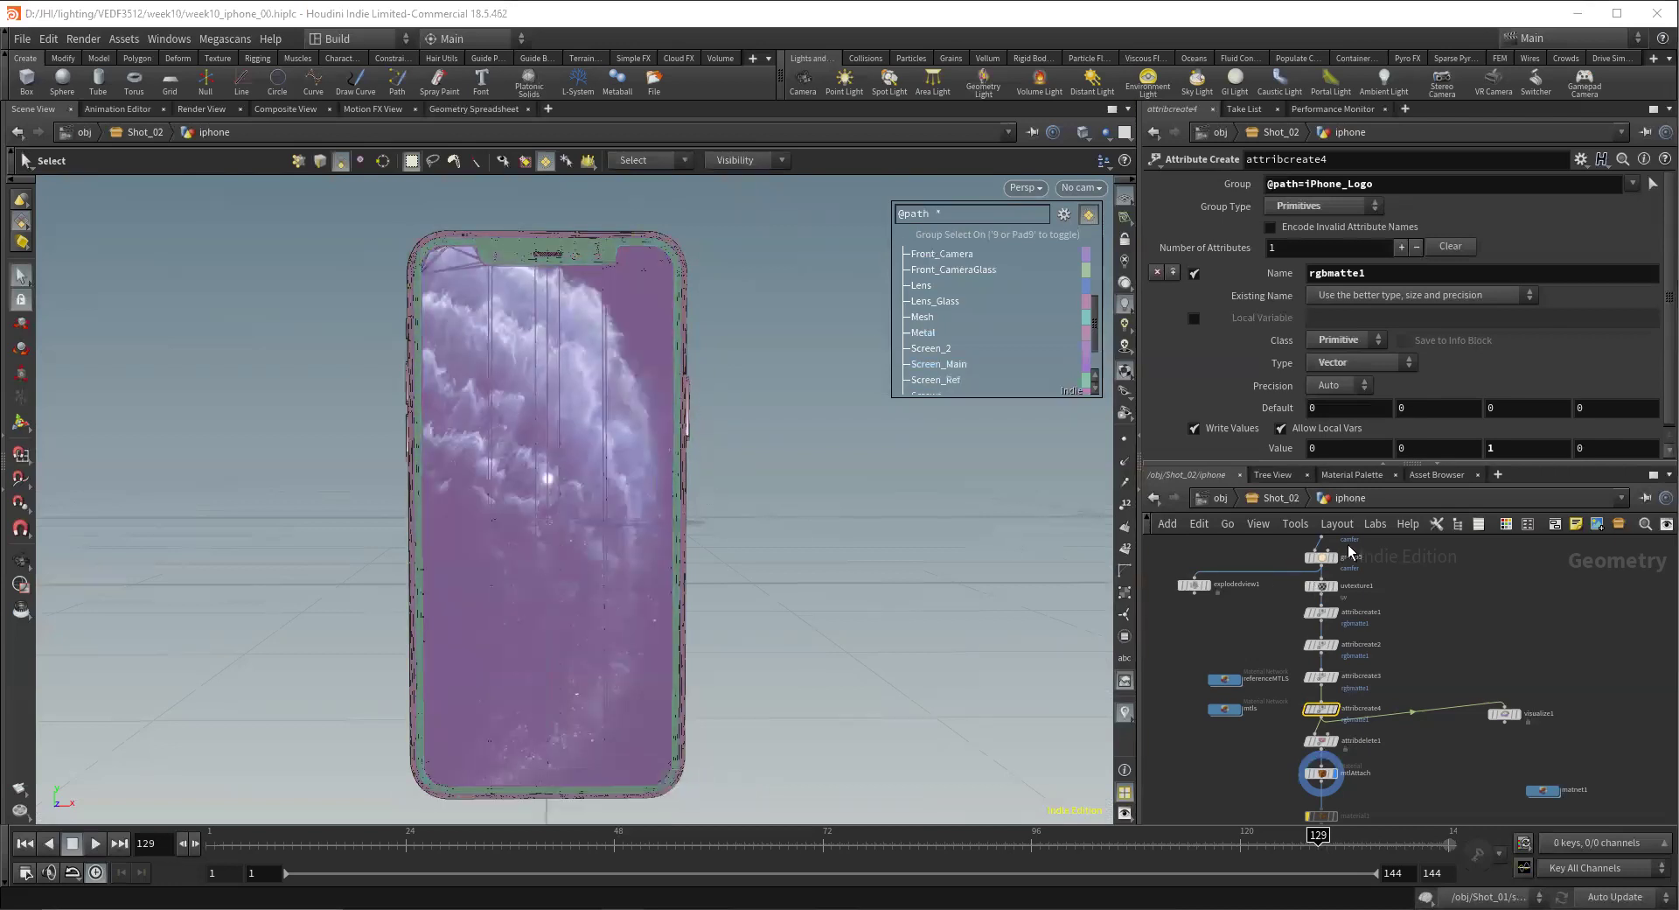
Look through Shot_01 and its cam1 contents in the scene tree, and return to the mtlAttach area of the iphone network
{"action": "left_click", "coordinate": [1276, 475]}
{"action": "left_click", "coordinate": [1182, 622]}
{"action": "left_click", "coordinate": [1197, 637]}
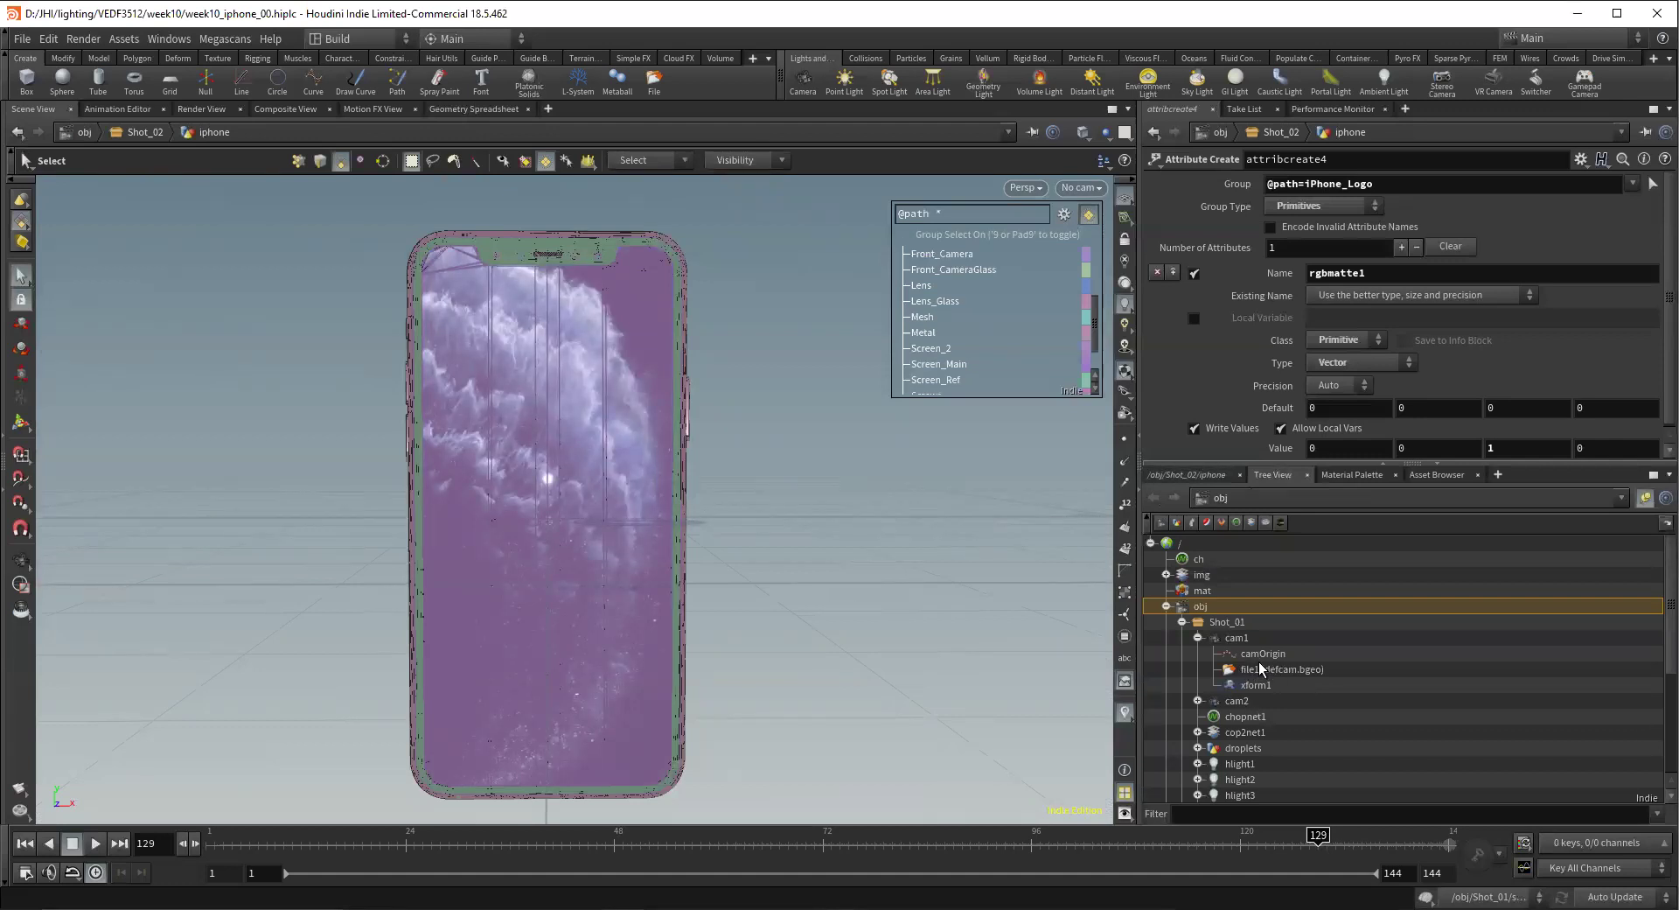
{"action": "left_click", "coordinate": [1166, 605]}
{"action": "left_click", "coordinate": [1190, 476]}
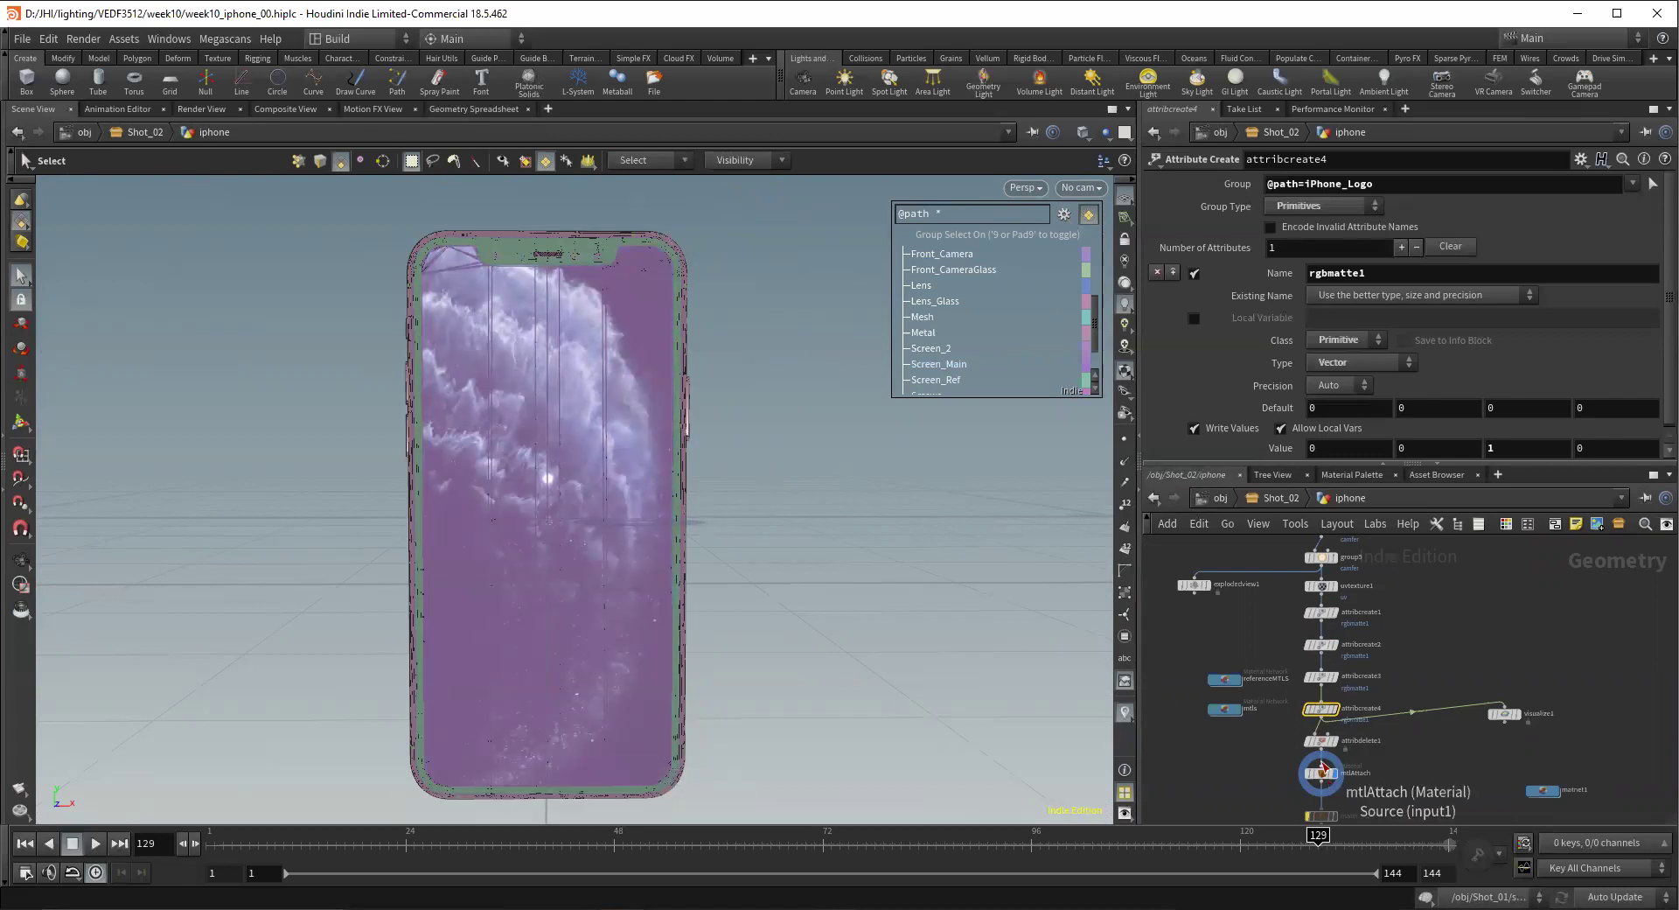
{"action": "middle_click_drag", "start_coordinate": [1267, 773], "coordinate": [1256, 711]}
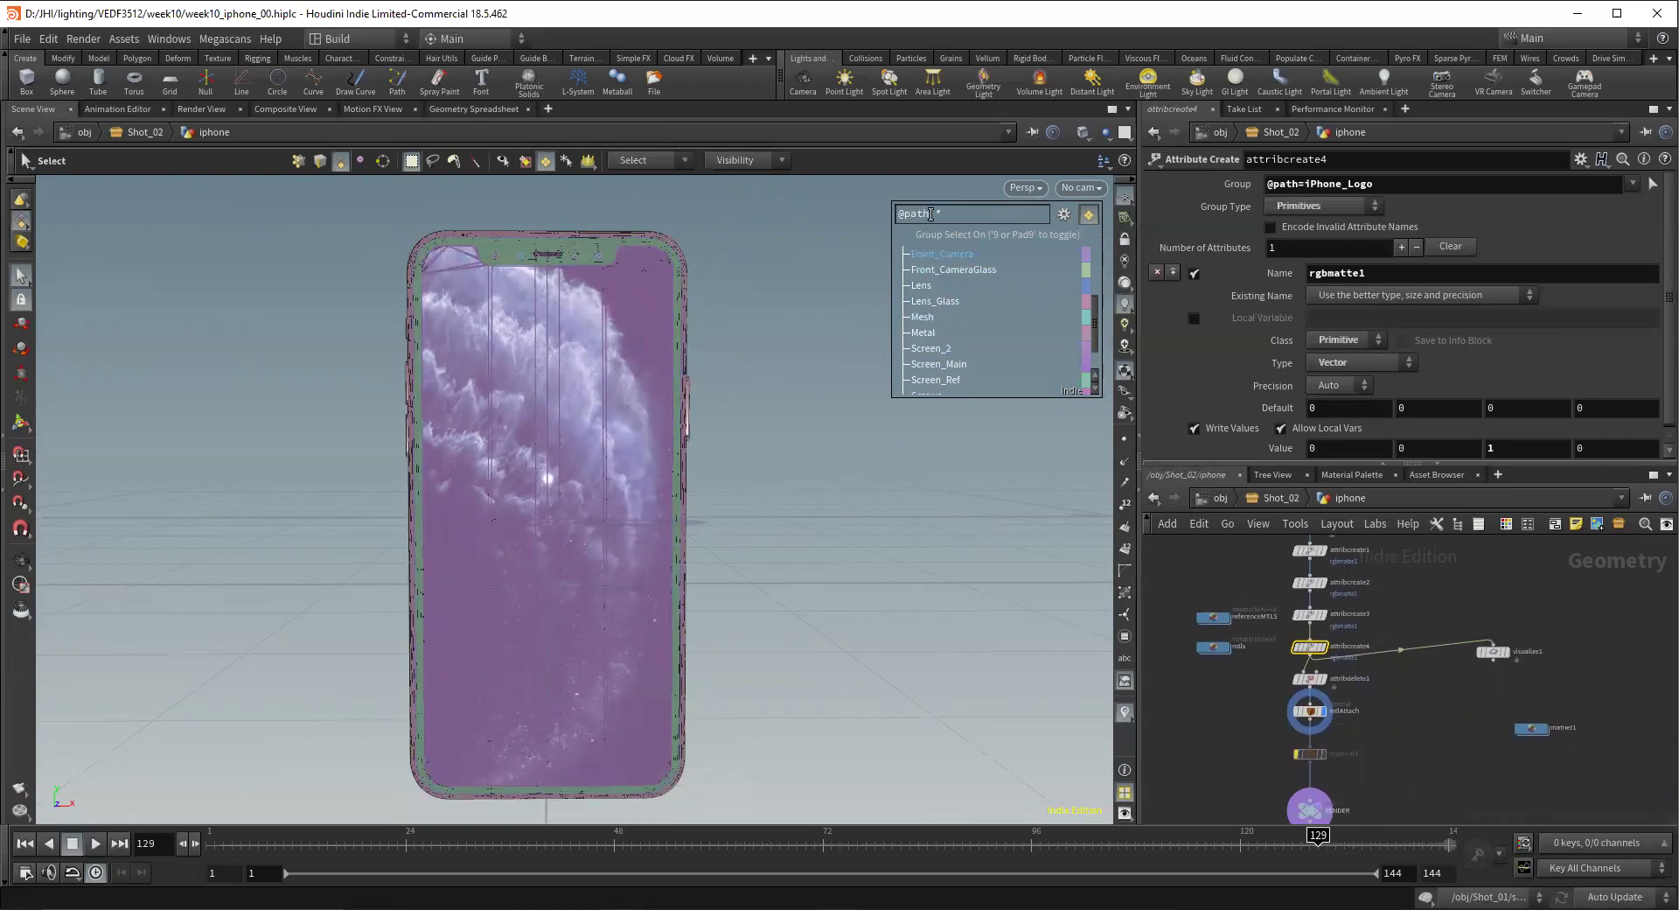
Select the file1 node and look through its All_Lights and iPhone_11_Pro parts in the group list organized by Name Attribute
{"action": "scroll", "coordinate": [1382, 560], "scroll_direction": "down", "scroll_amount": 3}
{"action": "middle_click_drag", "start_coordinate": [1393, 560], "coordinate": [1380, 785]}
{"action": "scroll", "coordinate": [1283, 613], "scroll_direction": "up", "scroll_amount": 4}
{"action": "left_click_drag", "start_coordinate": [1272, 584], "coordinate": [1447, 640]}
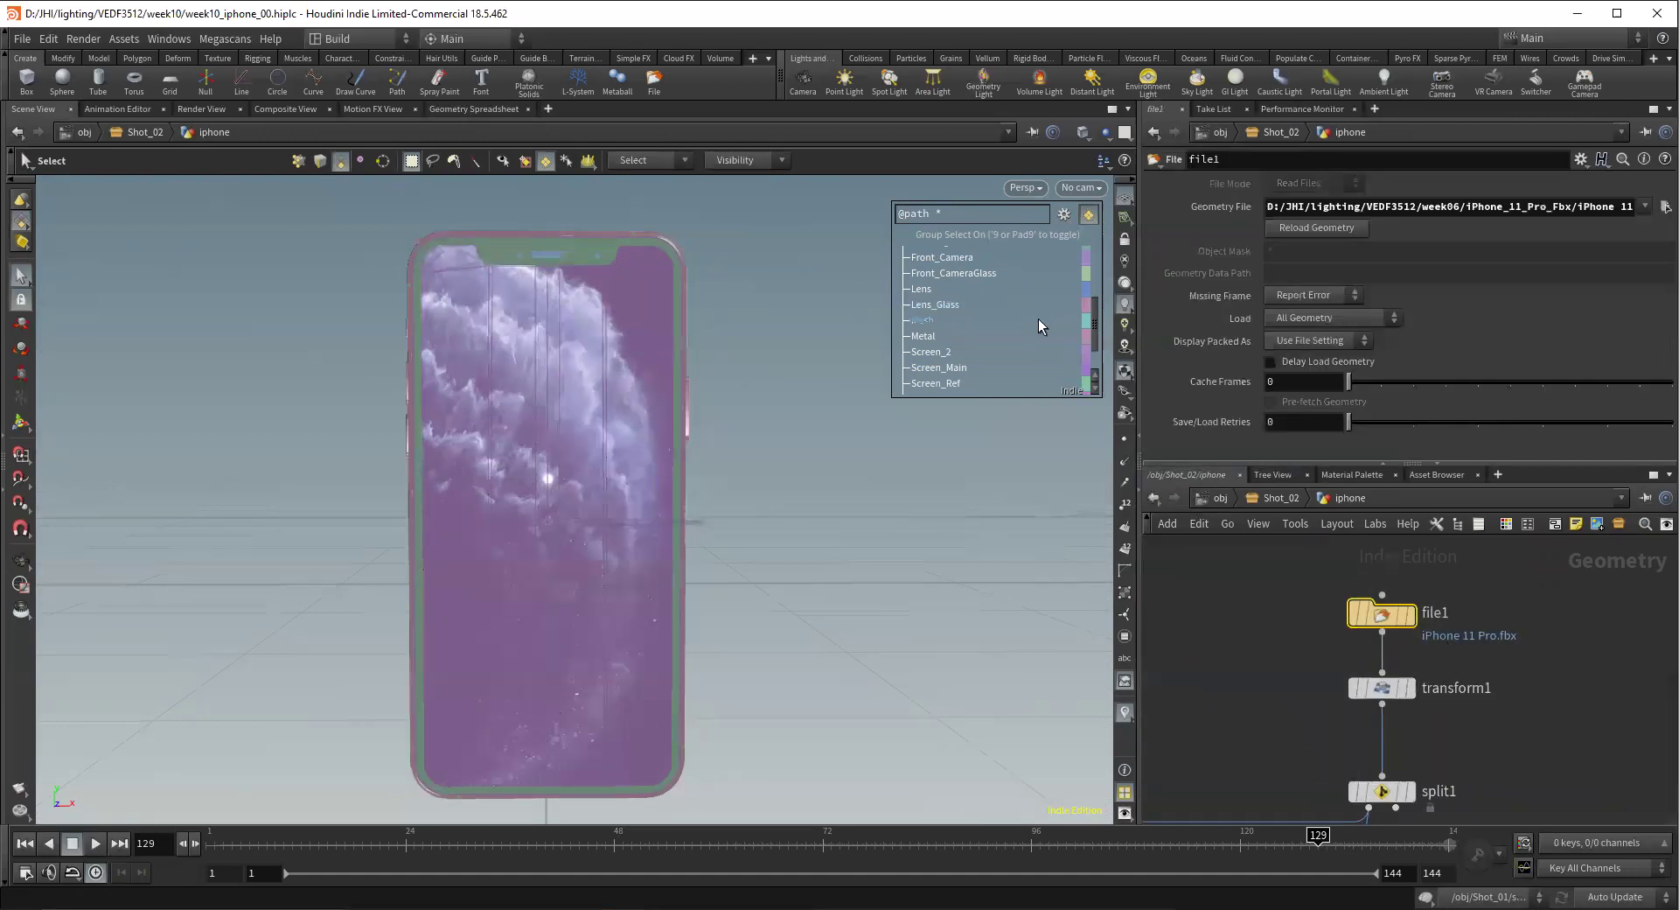
{"action": "left_click", "coordinate": [652, 159]}
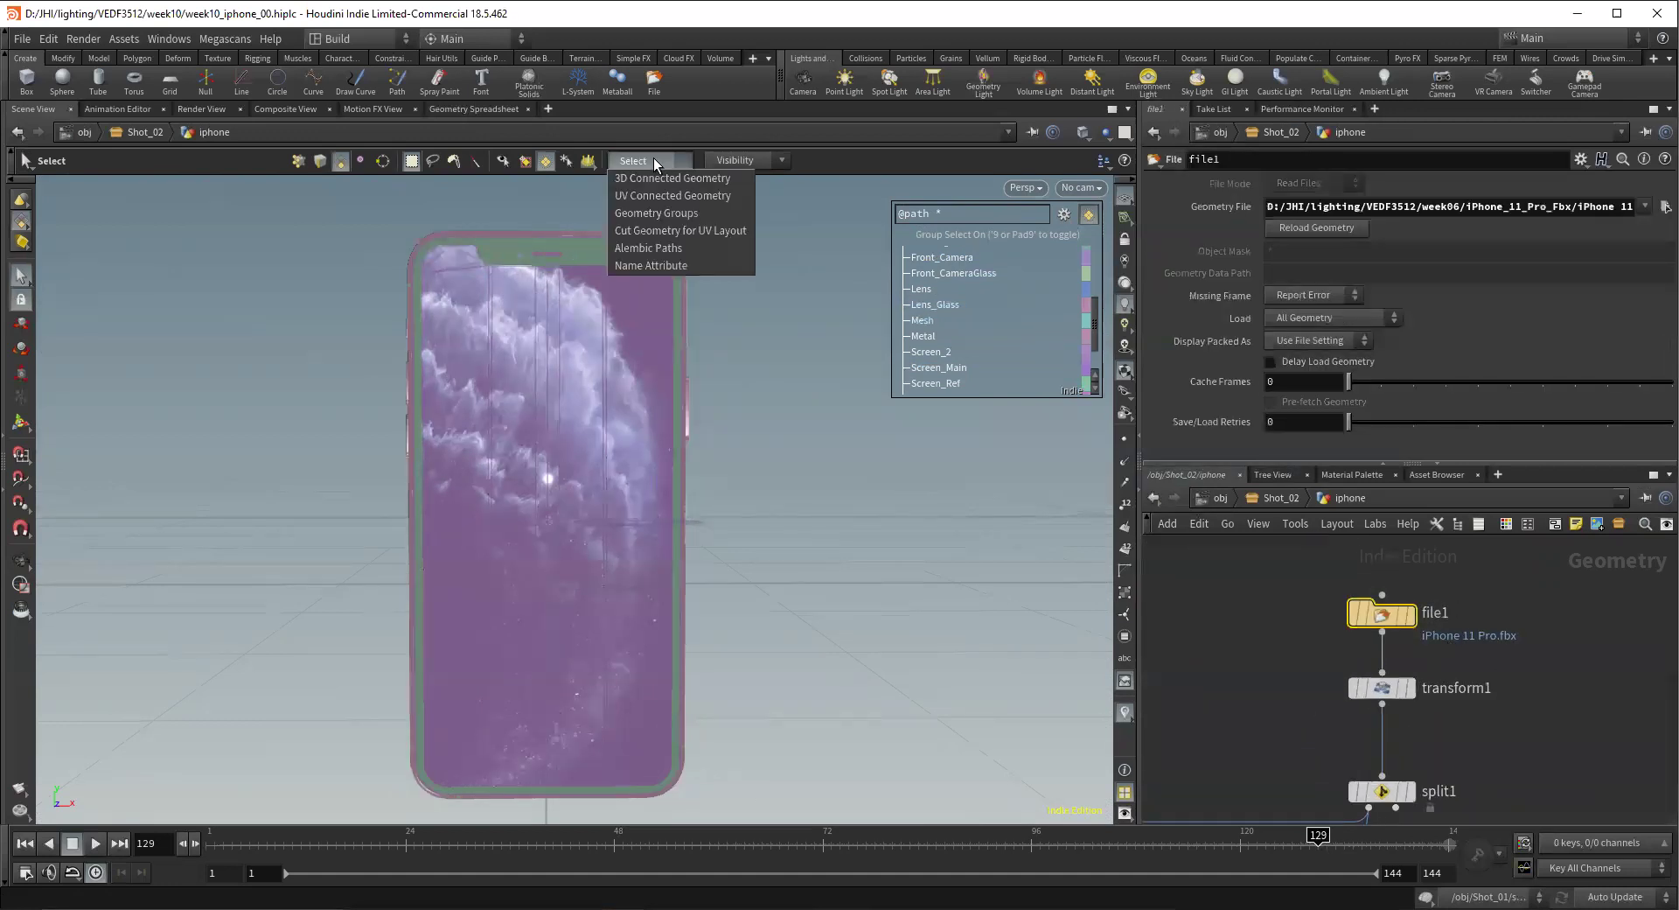
{"action": "left_click", "coordinate": [660, 266]}
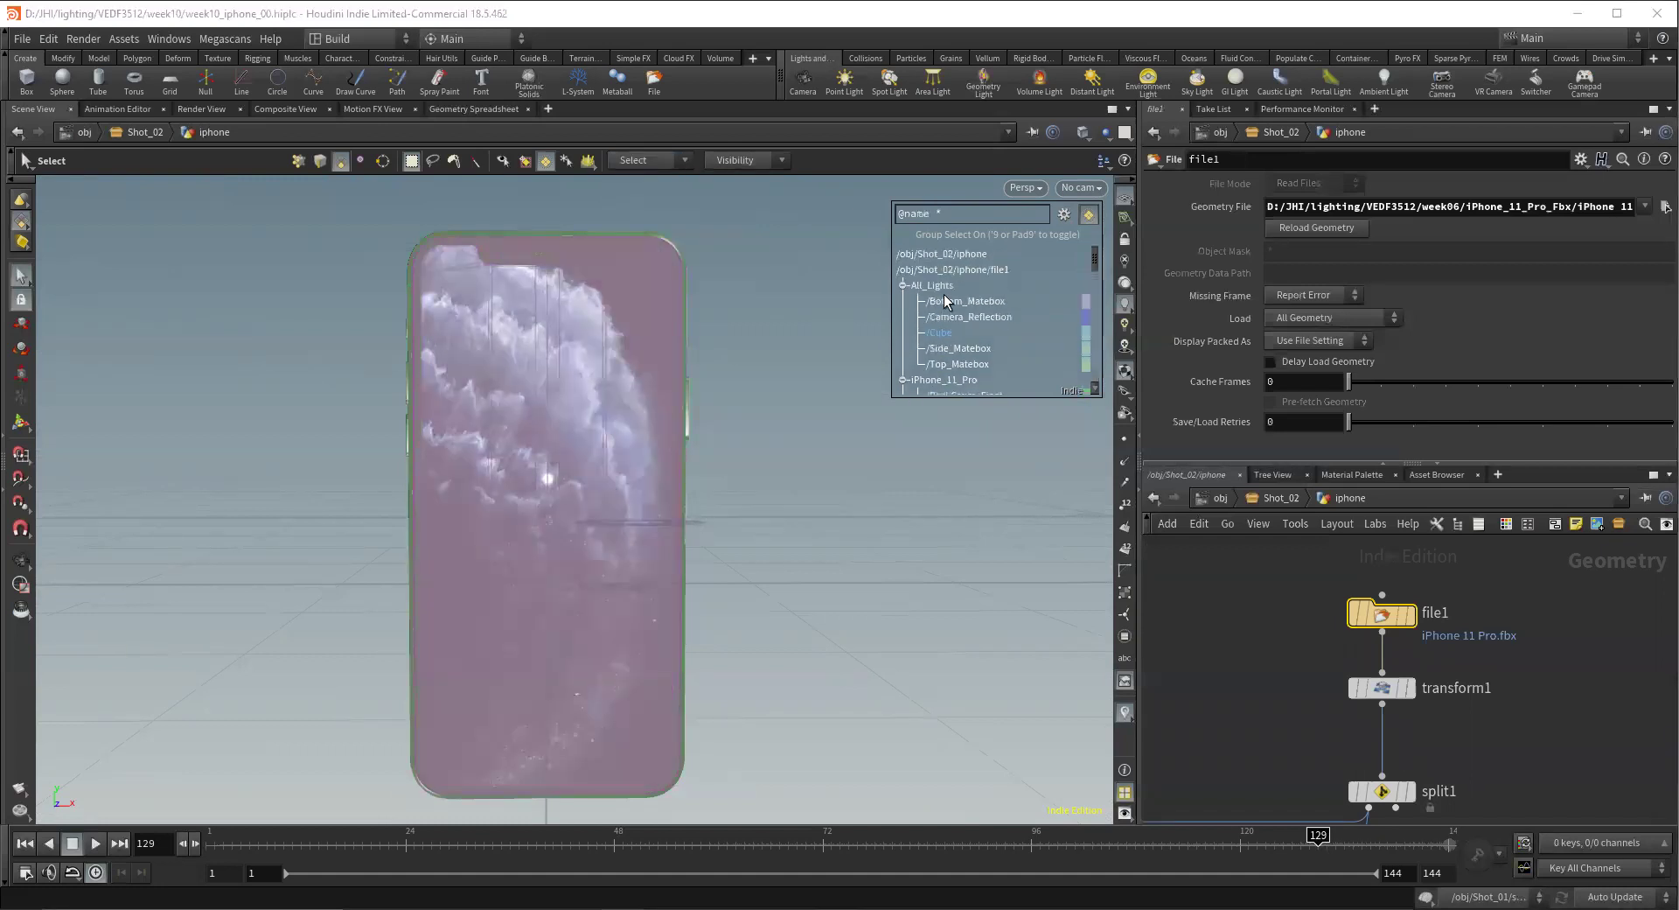
{"action": "scroll", "coordinate": [946, 321], "scroll_direction": "down", "scroll_amount": 1}
{"action": "scroll", "coordinate": [936, 360], "scroll_direction": "down", "scroll_amount": 1}
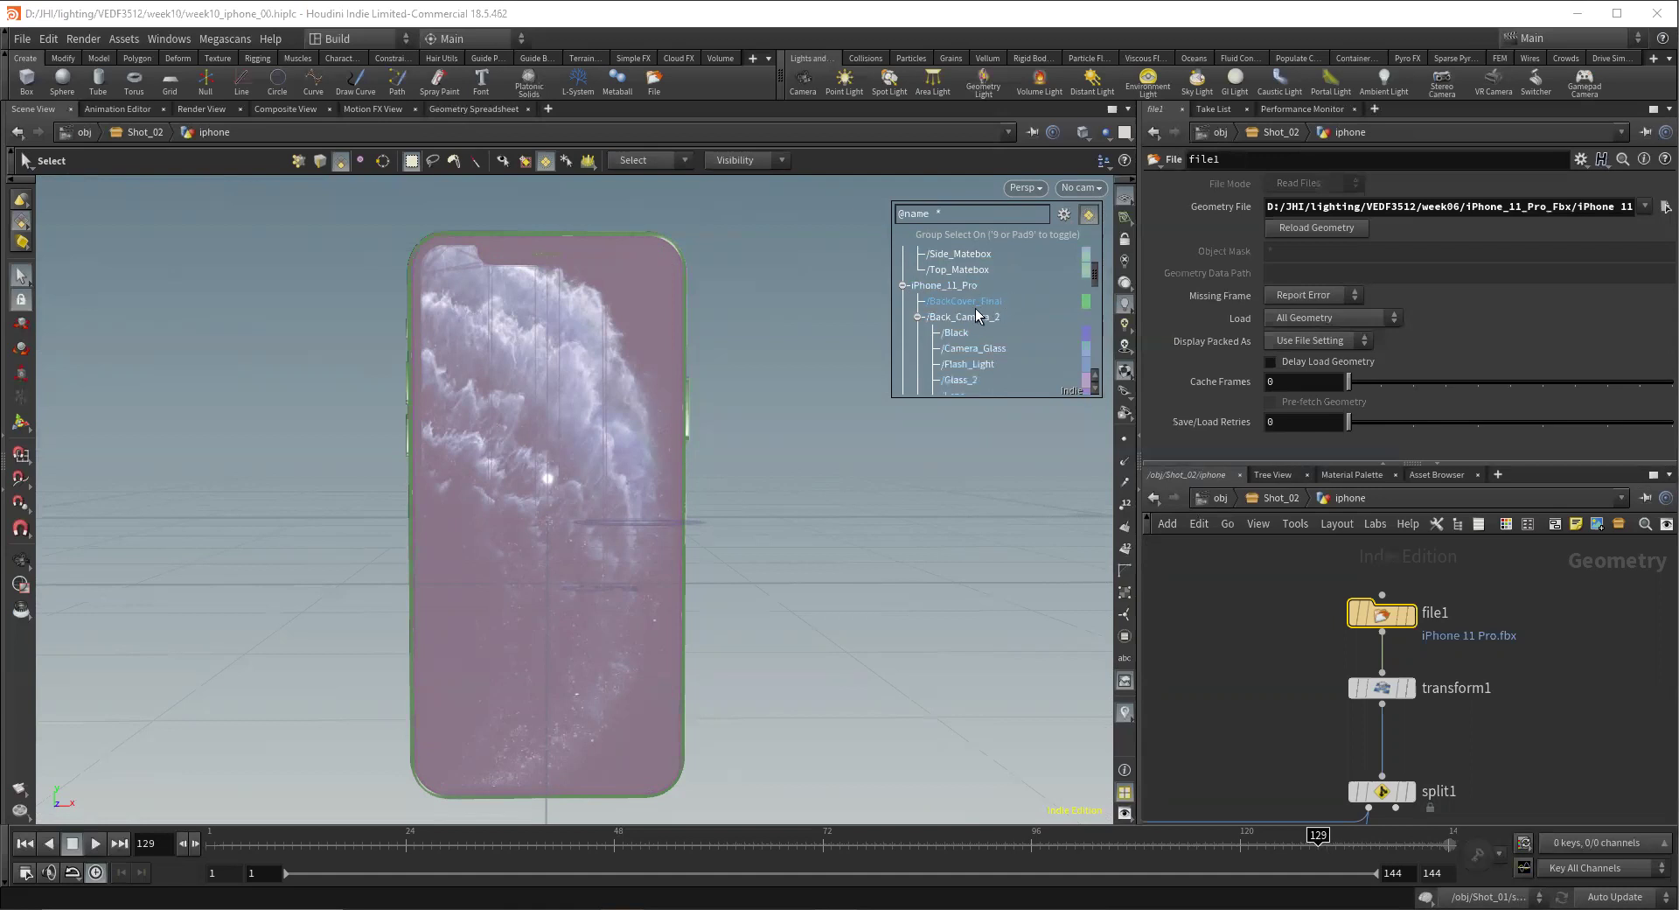
{"action": "scroll", "coordinate": [967, 332], "scroll_direction": "down", "scroll_amount": 3}
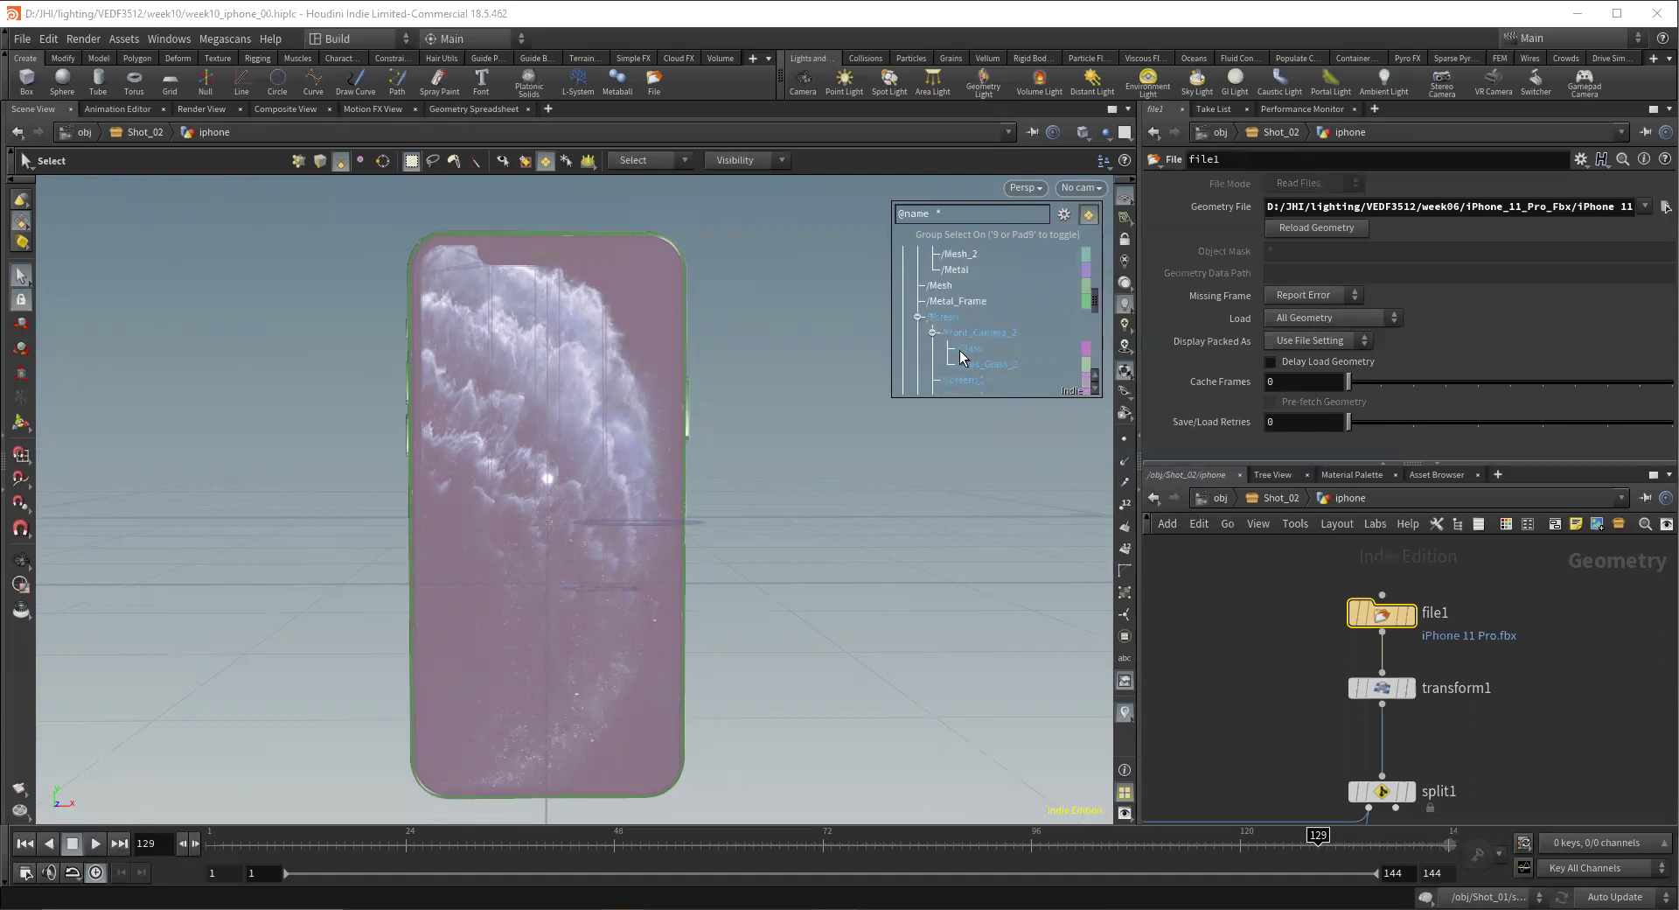
{"action": "scroll", "coordinate": [963, 352], "scroll_direction": "down", "scroll_amount": 3}
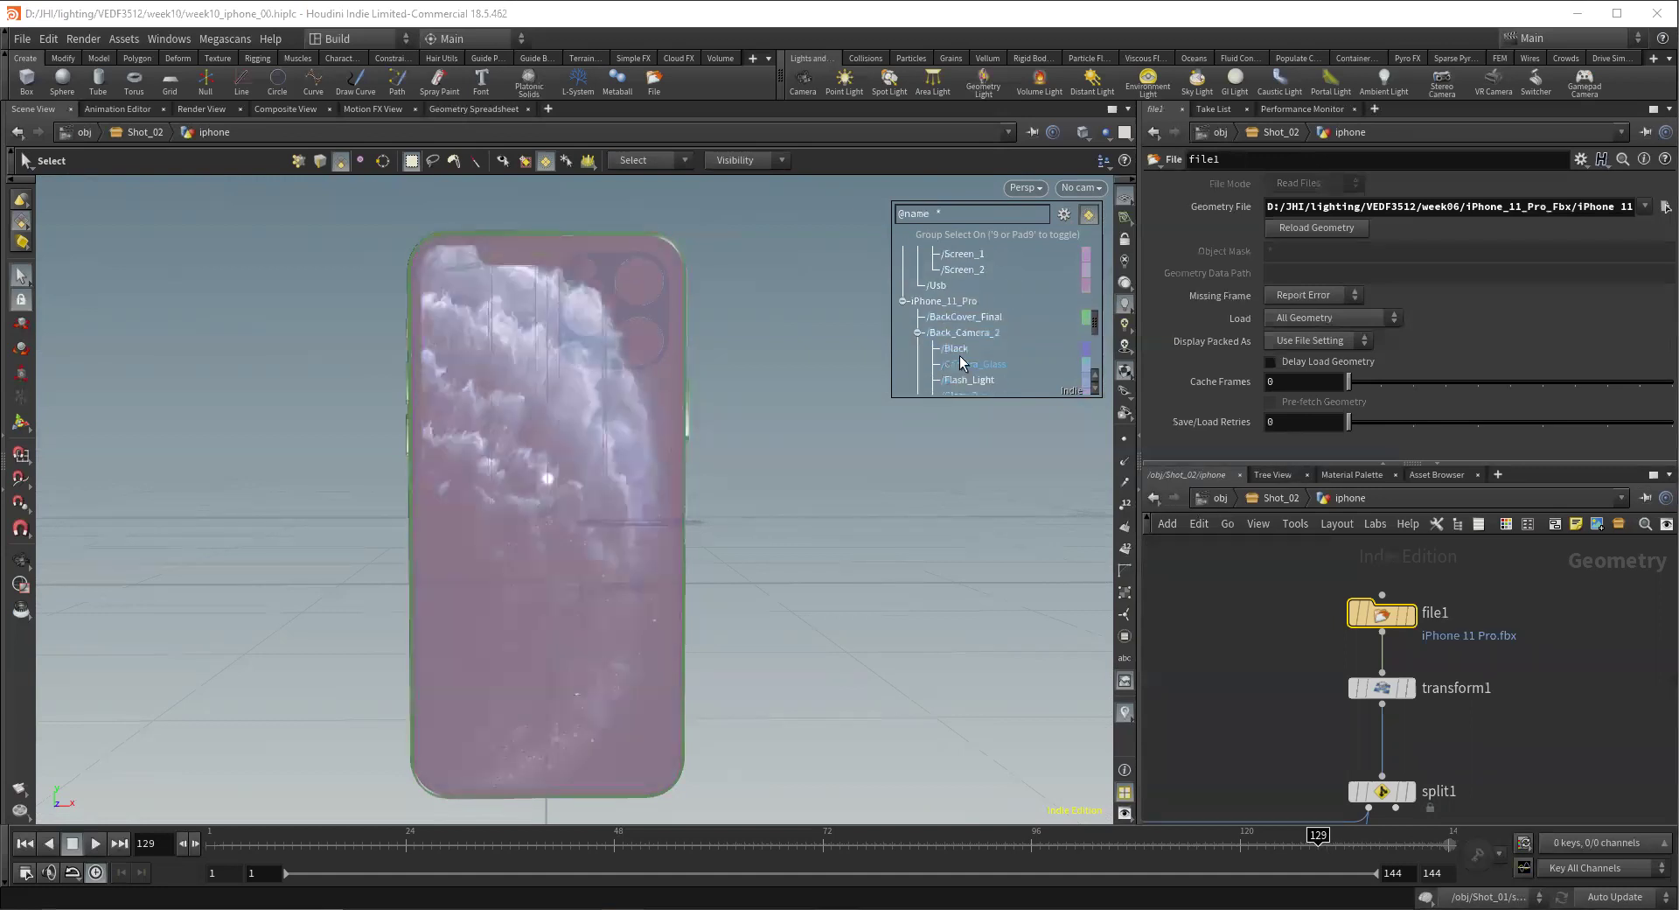
{"action": "scroll", "coordinate": [982, 343], "scroll_direction": "up", "scroll_amount": 2}
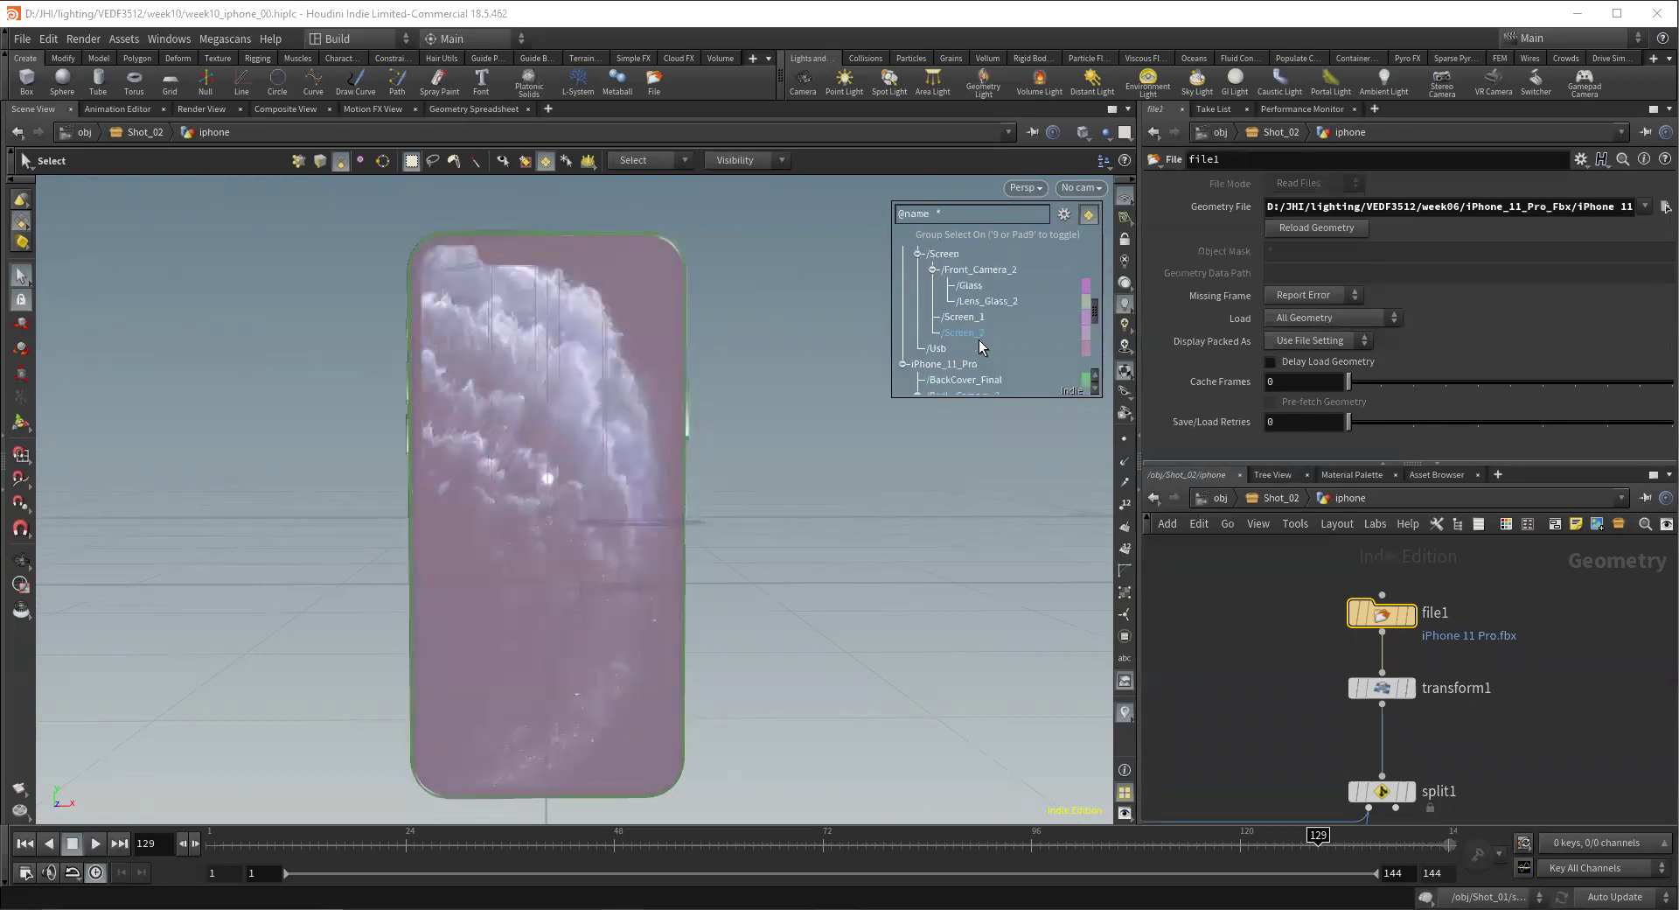
Examine the attribwrangle1 node's expression and its name, path and shop_materialpath primitive attributes in the geometry spreadsheet
{"action": "middle_click_drag", "start_coordinate": [1273, 734], "coordinate": [1238, 542]}
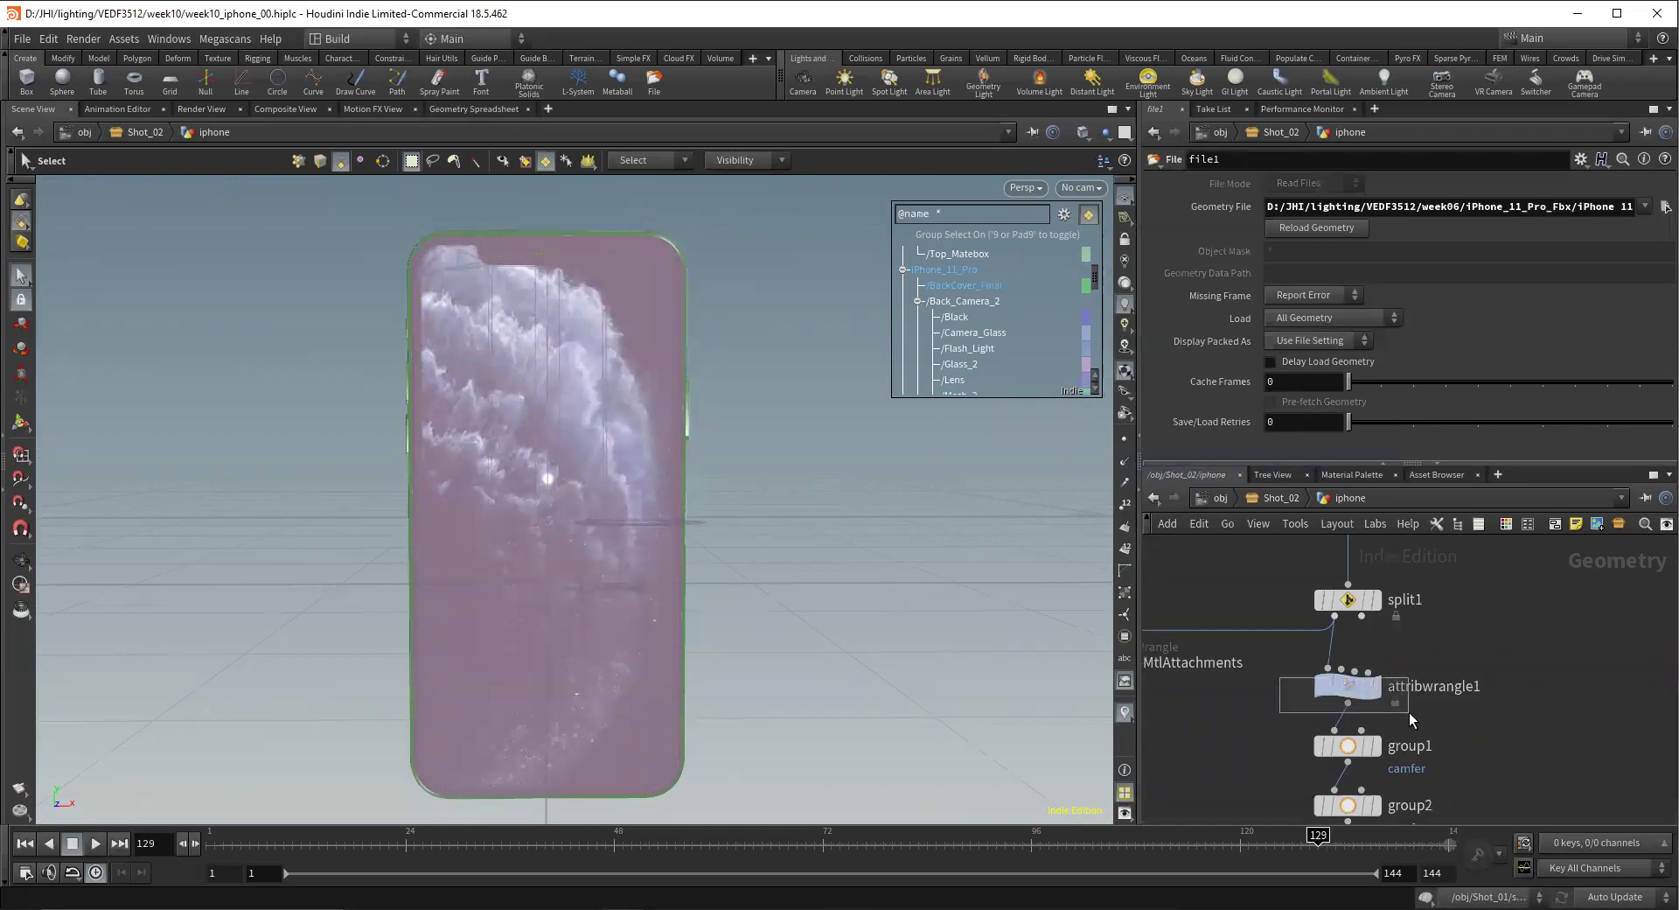
{"action": "left_click_drag", "start_coordinate": [1409, 712], "coordinate": [1409, 712]}
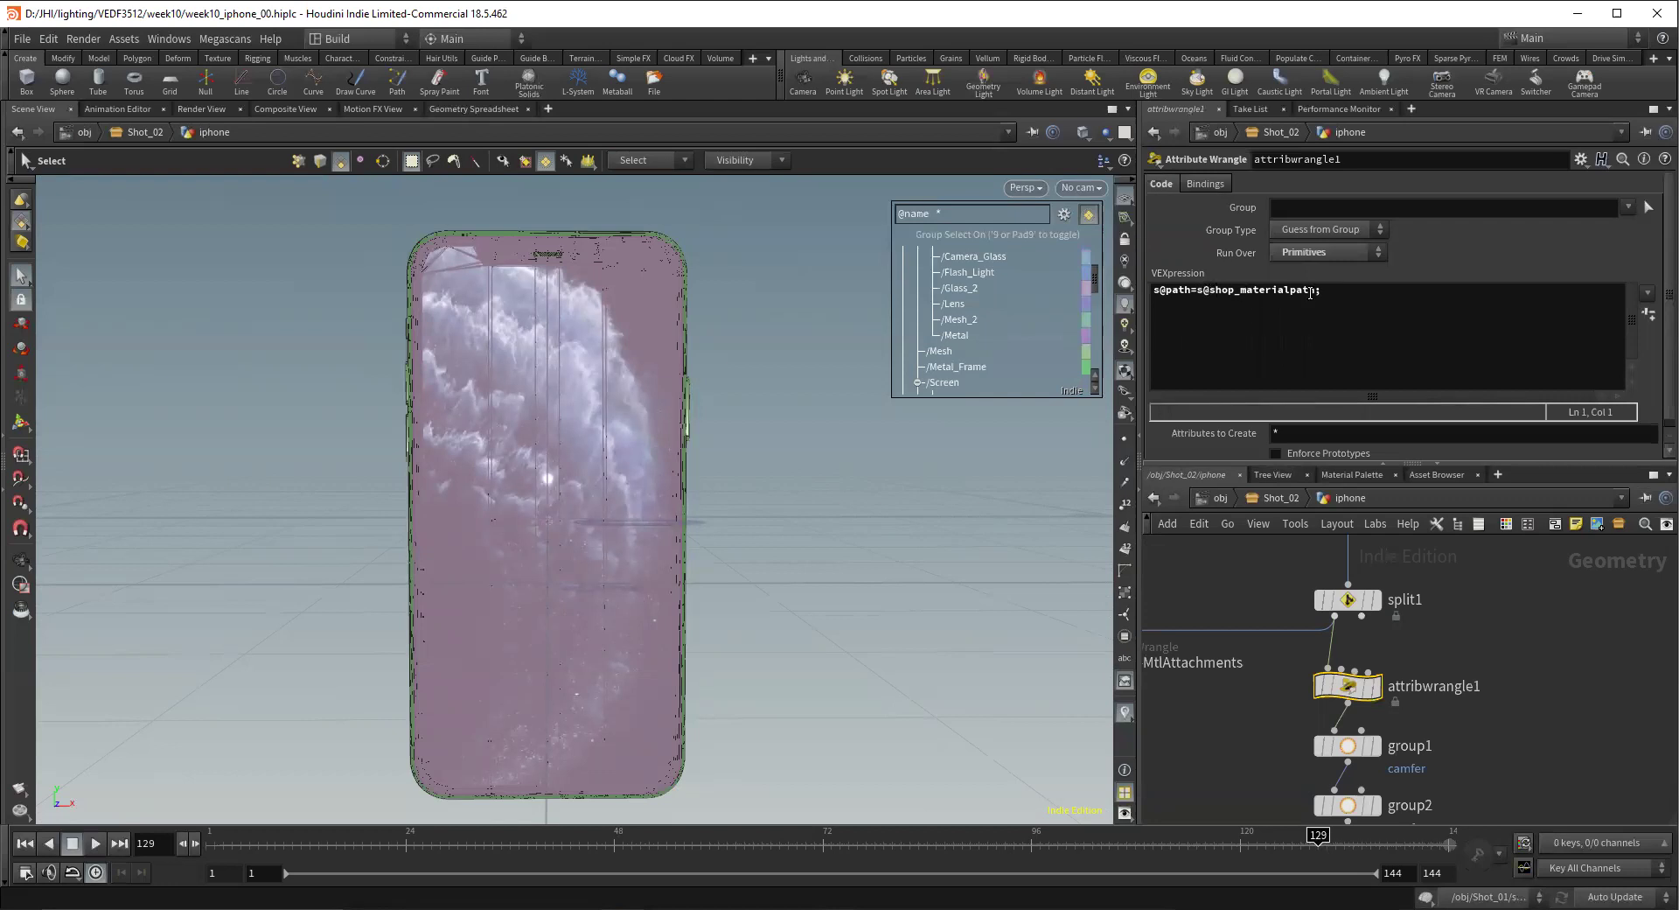
{"action": "left_click", "coordinate": [474, 109]}
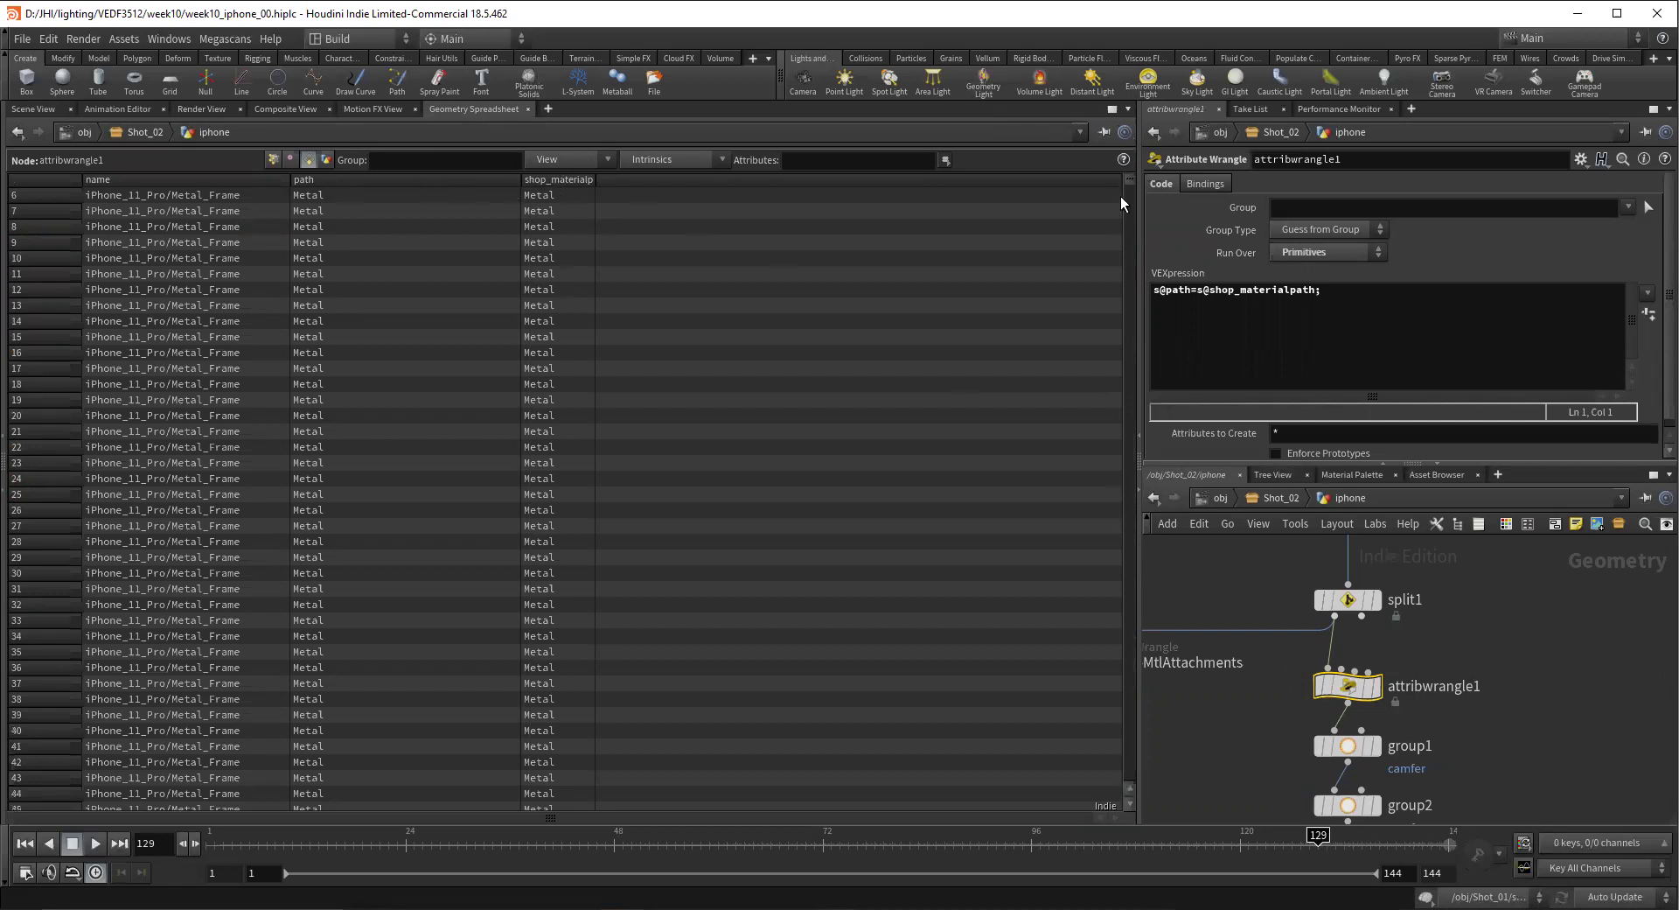
{"action": "left_click_drag", "start_coordinate": [1126, 196], "coordinate": [1090, 180]}
Return to the scene view and compare attribwrangle1's group list organized by Alembic Paths and by Name Attribute
{"action": "left_click", "coordinate": [39, 108]}
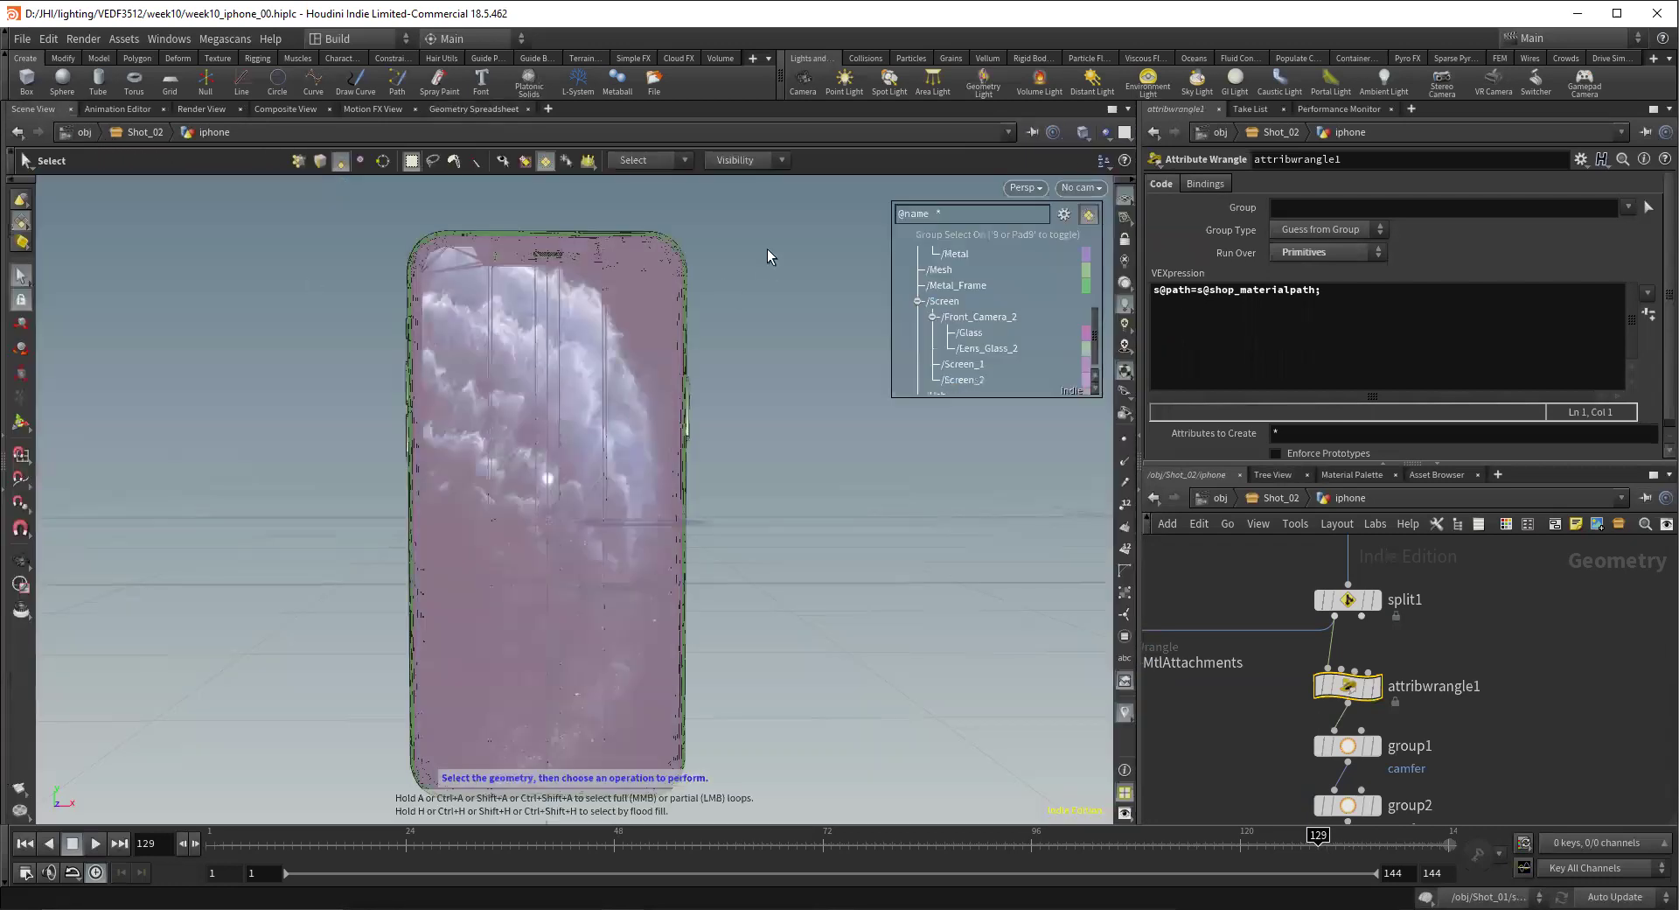
{"action": "left_click", "coordinate": [643, 162]}
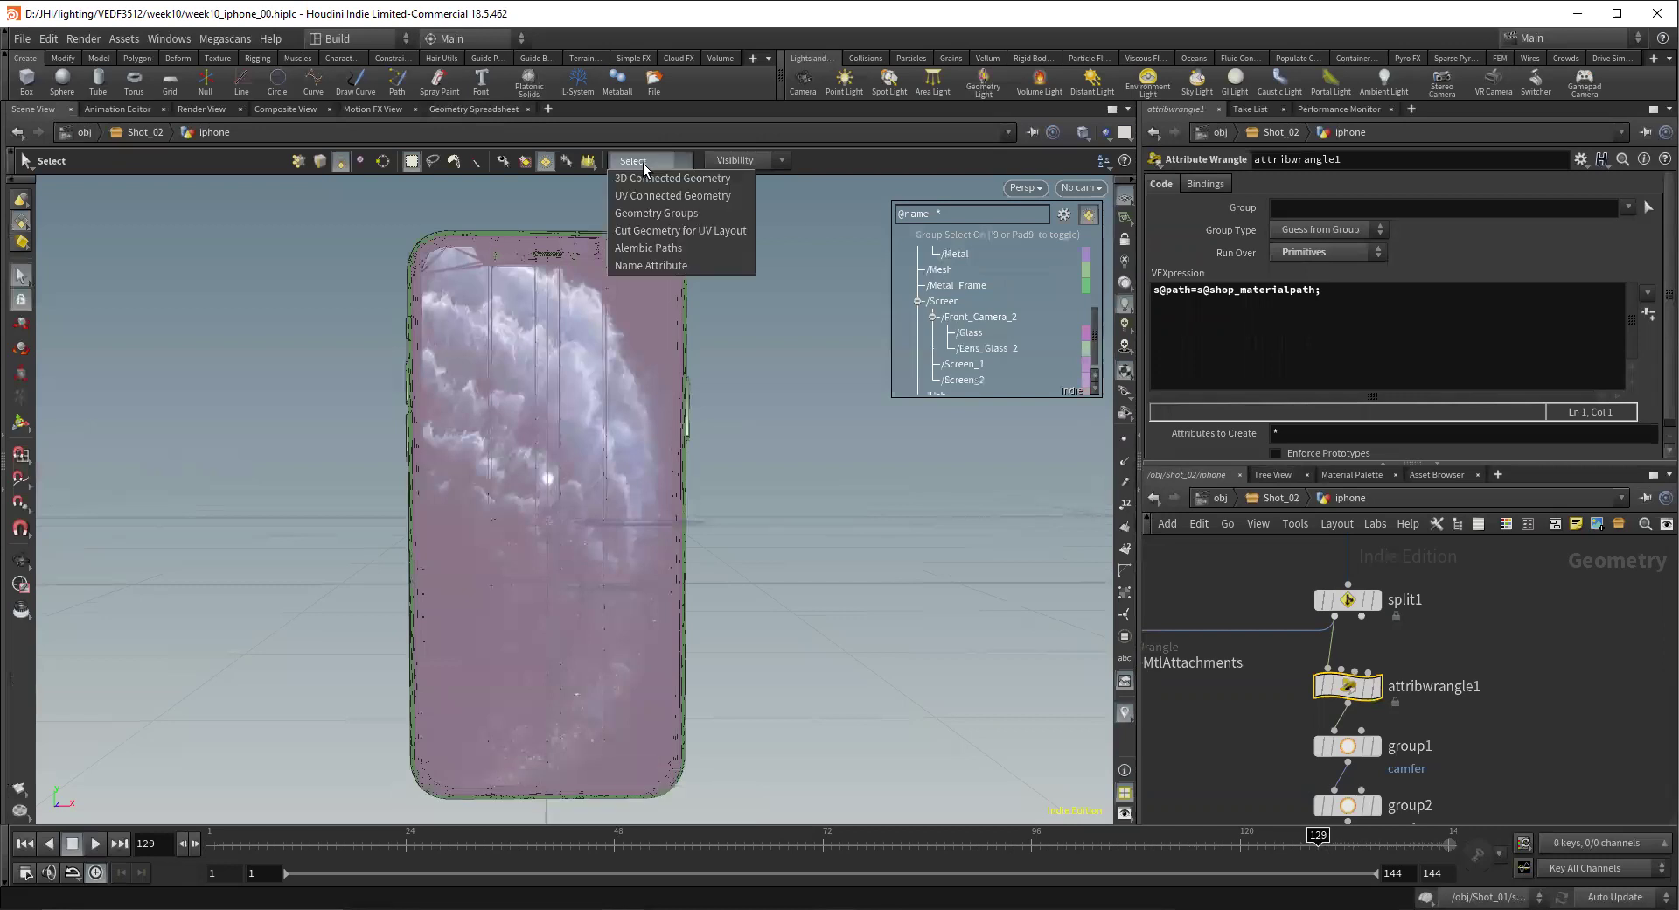
{"action": "left_click", "coordinate": [648, 247]}
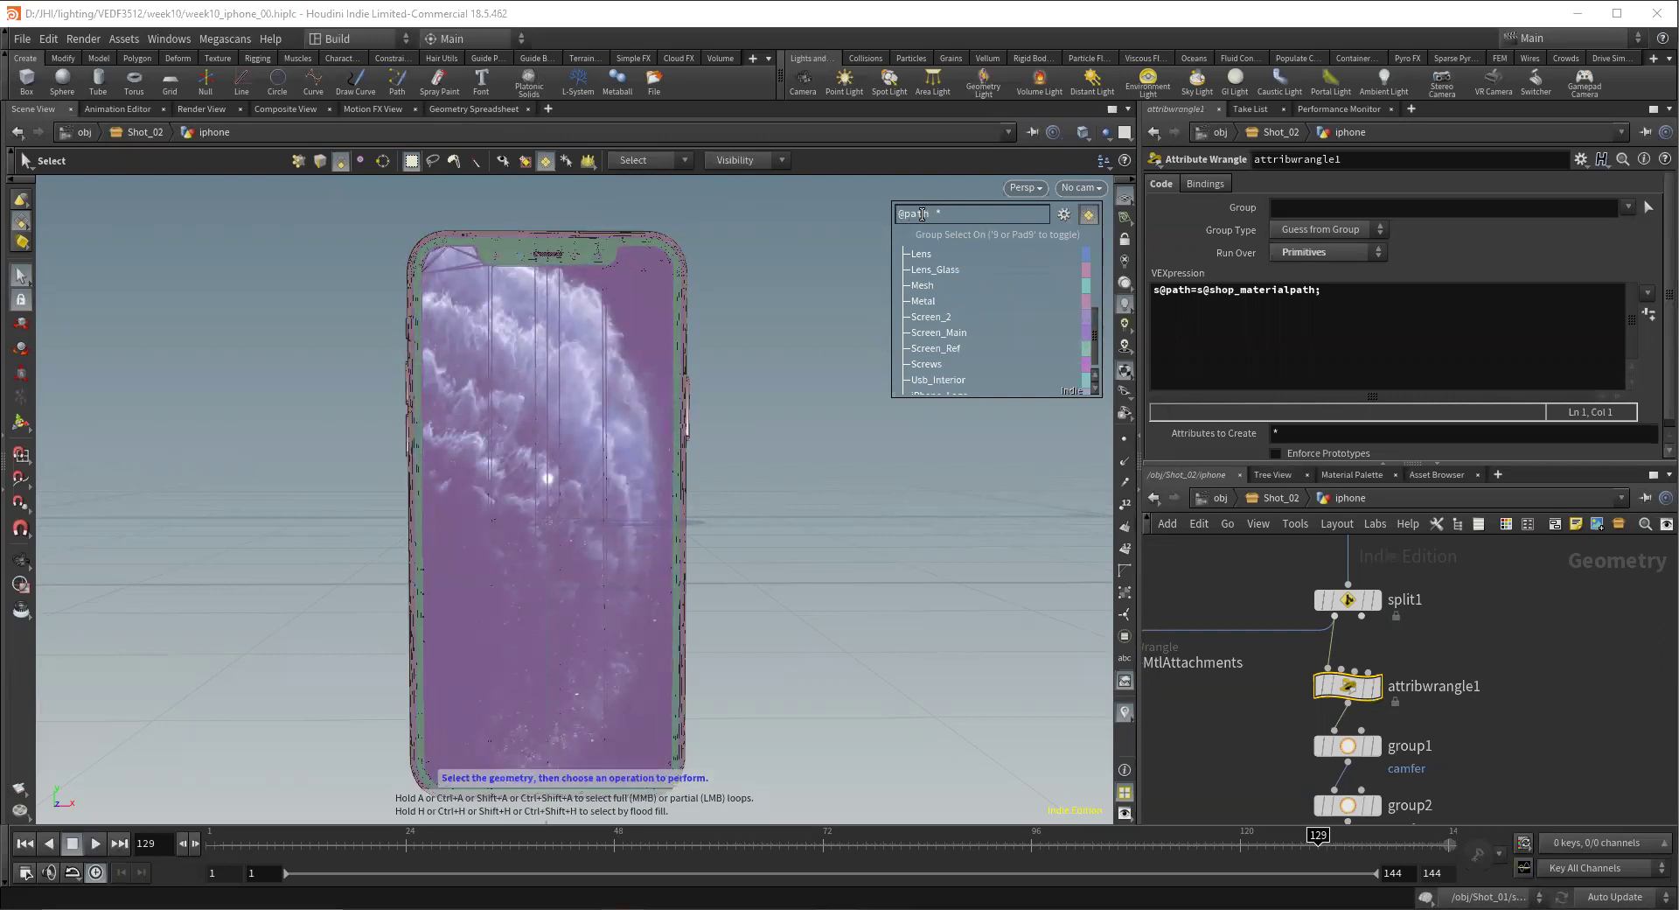
{"action": "left_click", "coordinate": [645, 161]}
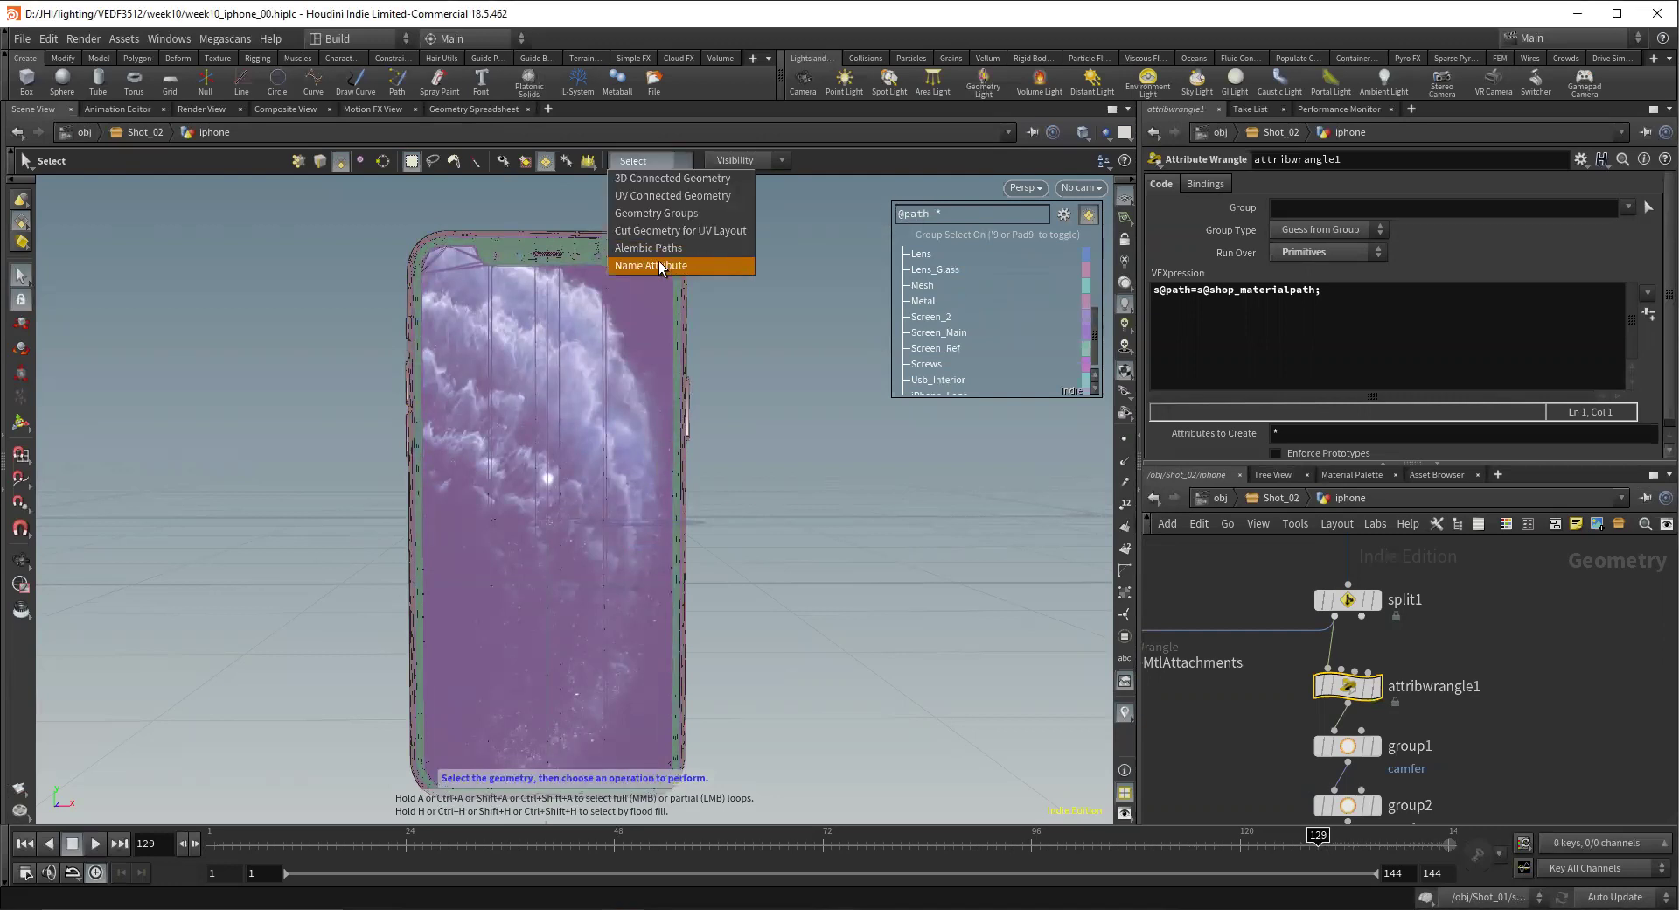
{"action": "left_click", "coordinate": [660, 266]}
{"action": "left_click", "coordinate": [638, 161]}
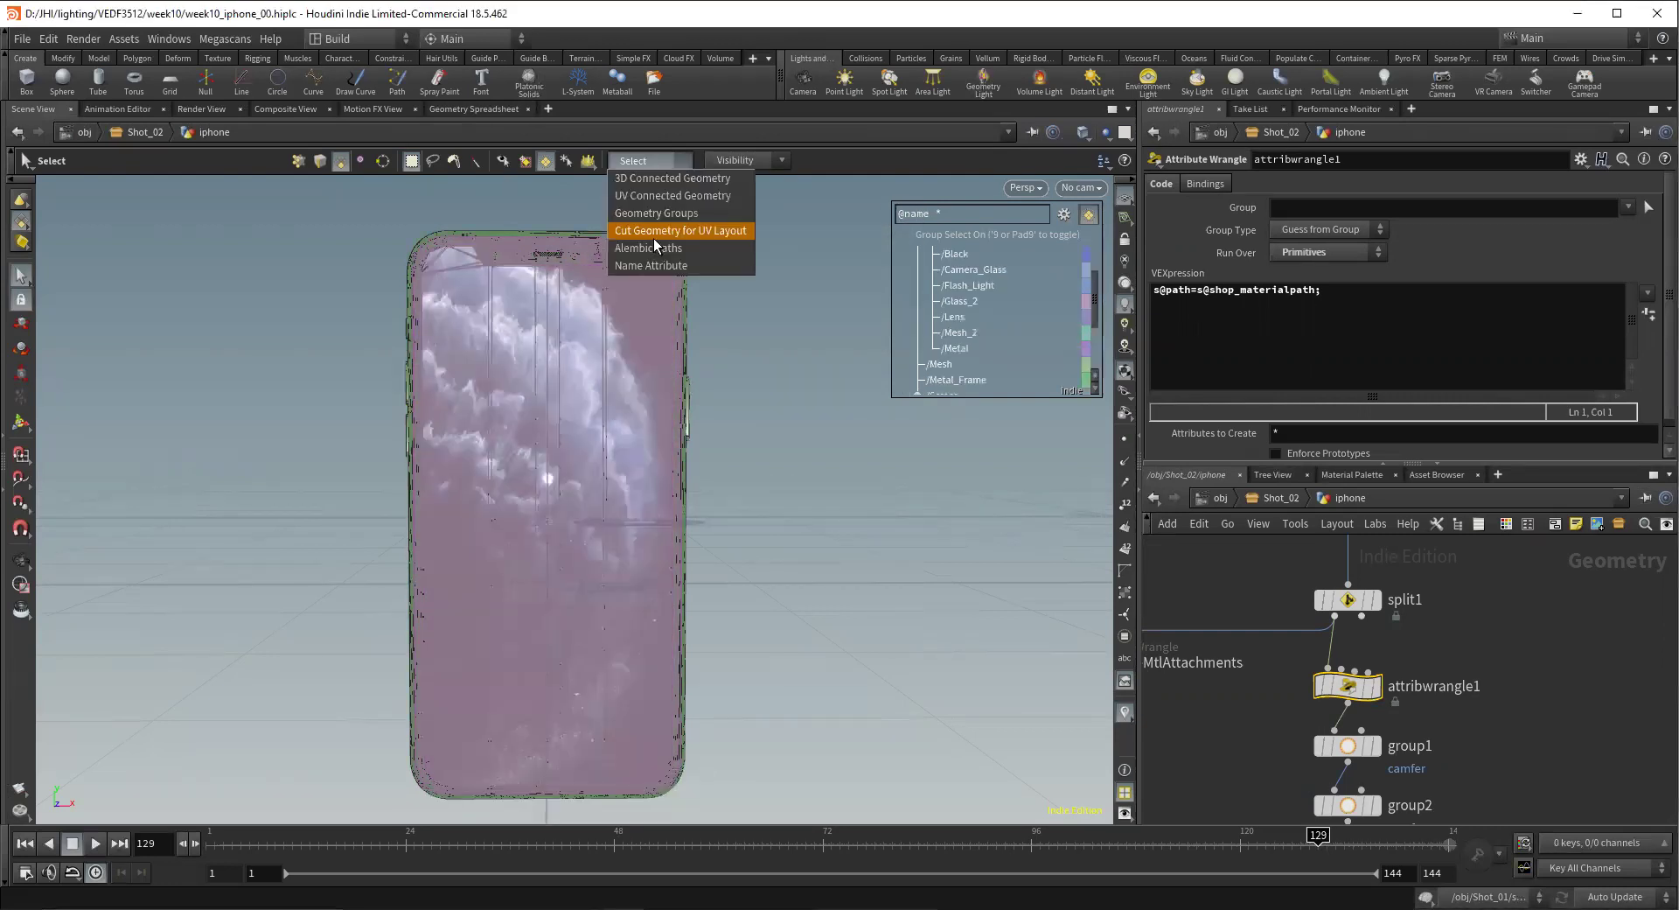
{"action": "left_click", "coordinate": [655, 249]}
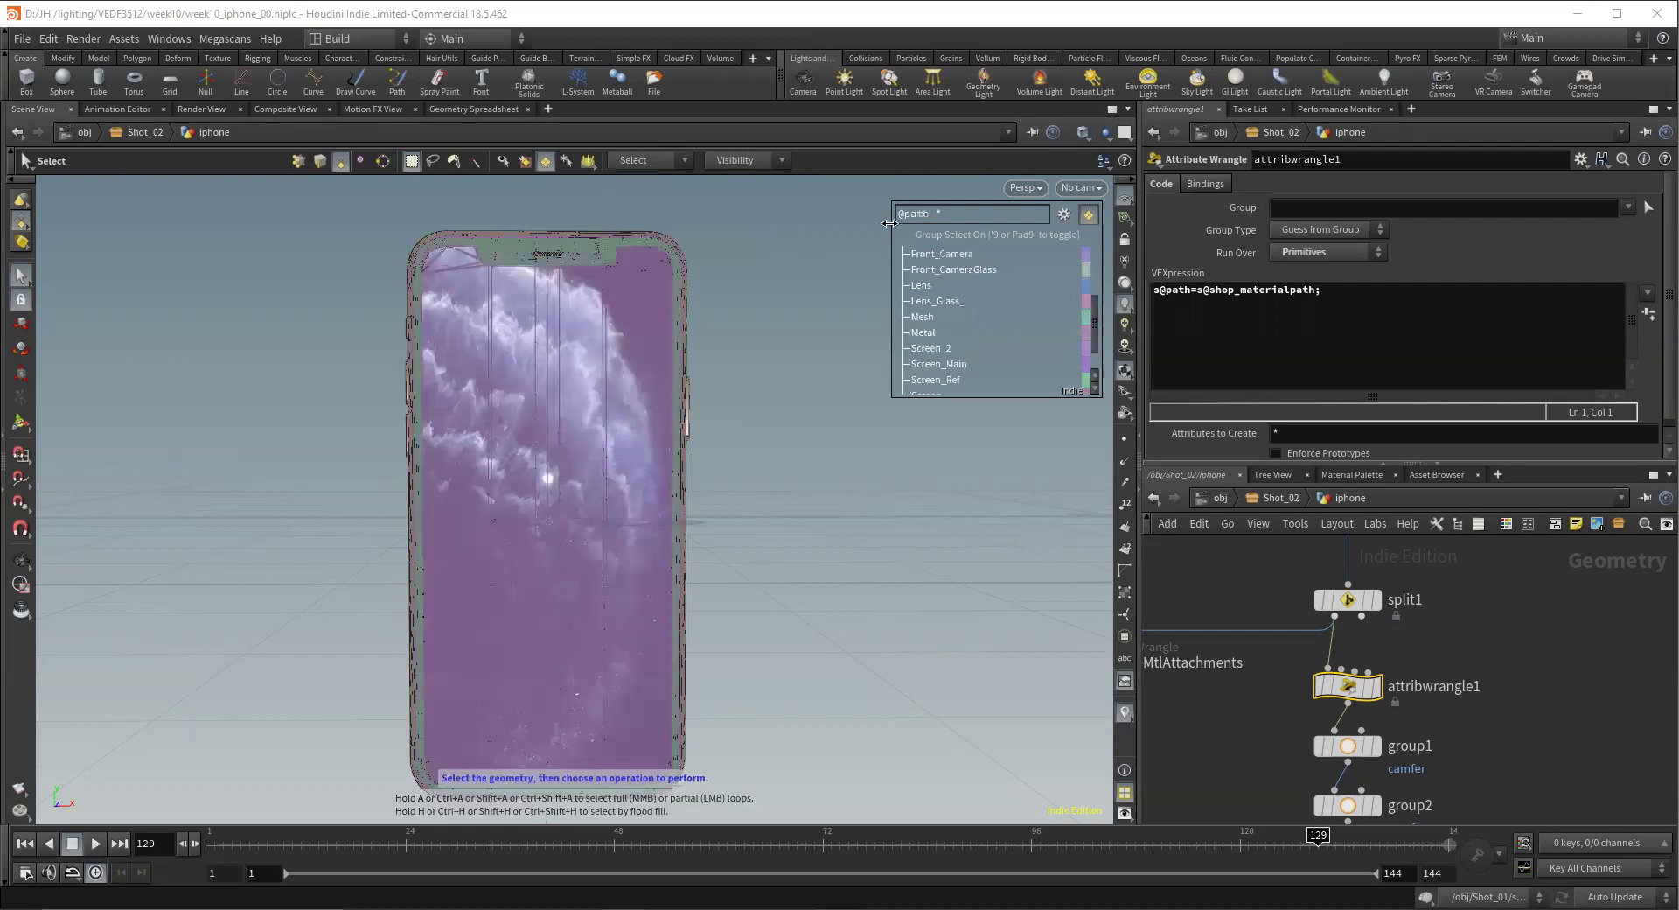
{"action": "left_click", "coordinate": [658, 163]}
{"action": "left_click", "coordinate": [661, 266]}
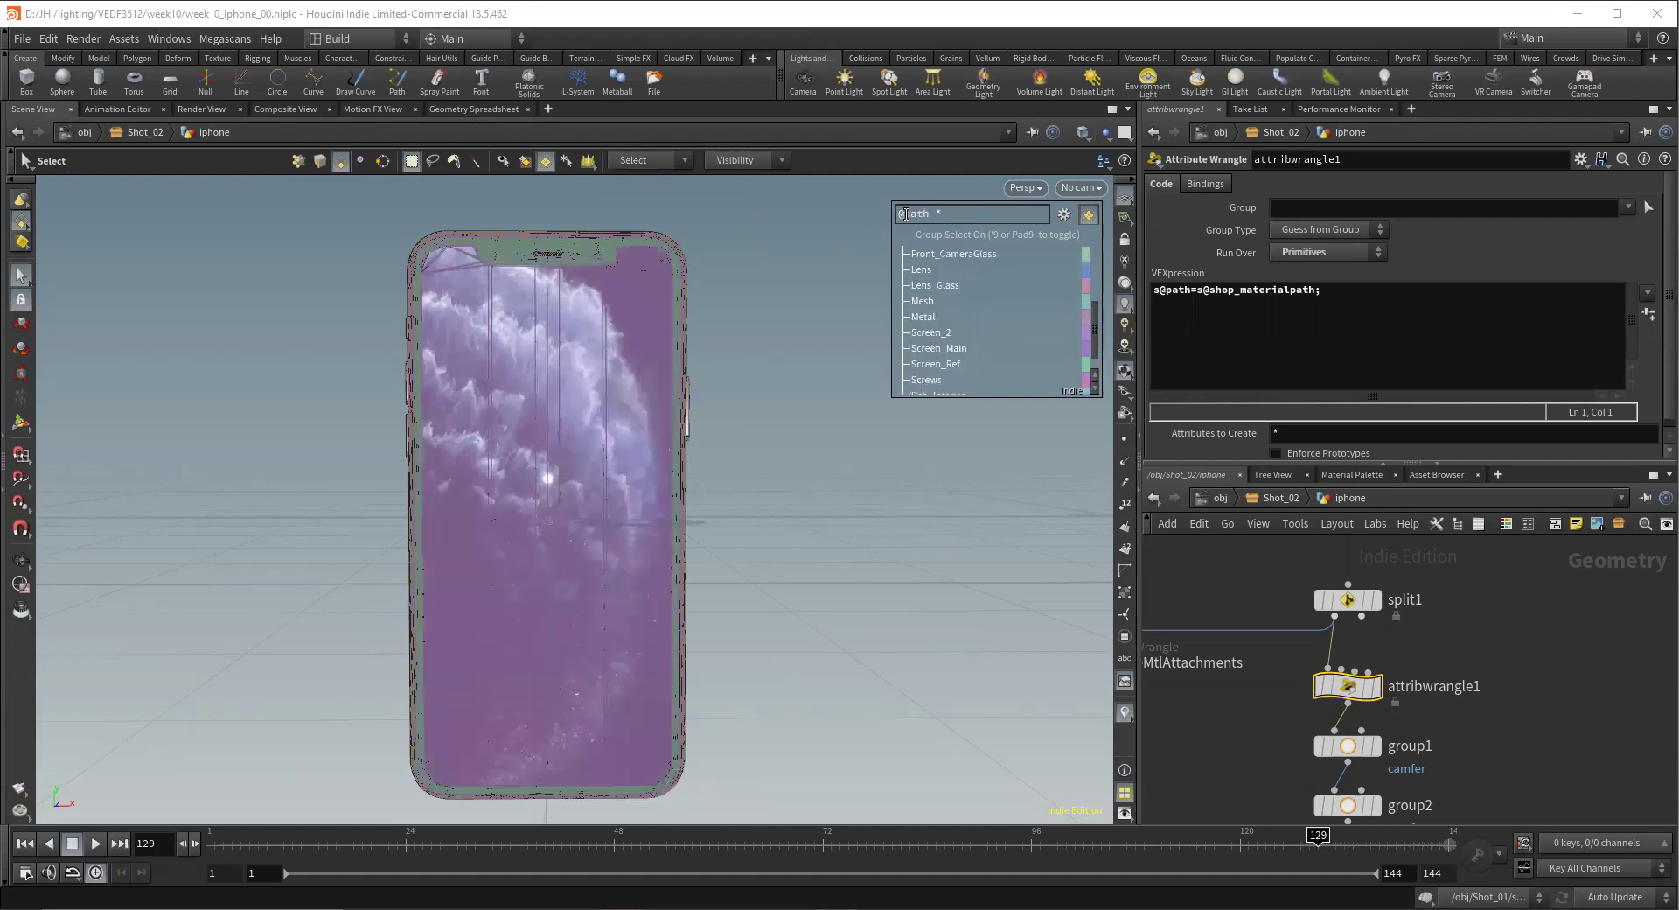
{"action": "left_click_drag", "start_coordinate": [906, 213], "coordinate": [931, 227]}
{"action": "type", "text": "s"}
{"action": "type", "text": "hop_material"}
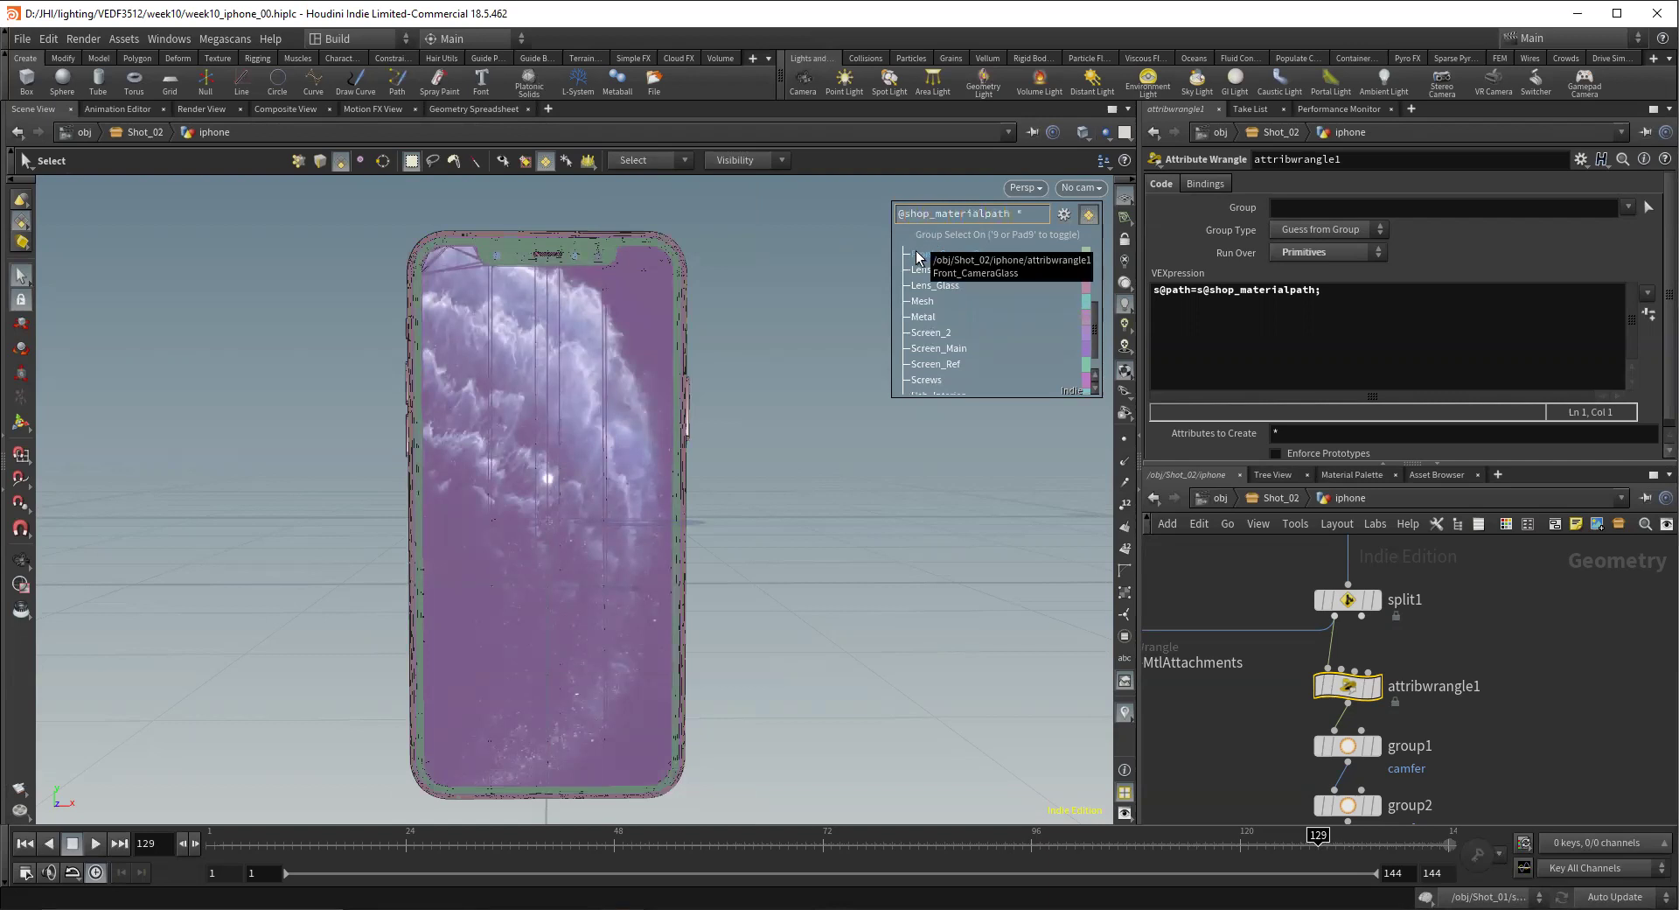
{"action": "key", "text": "Return"}
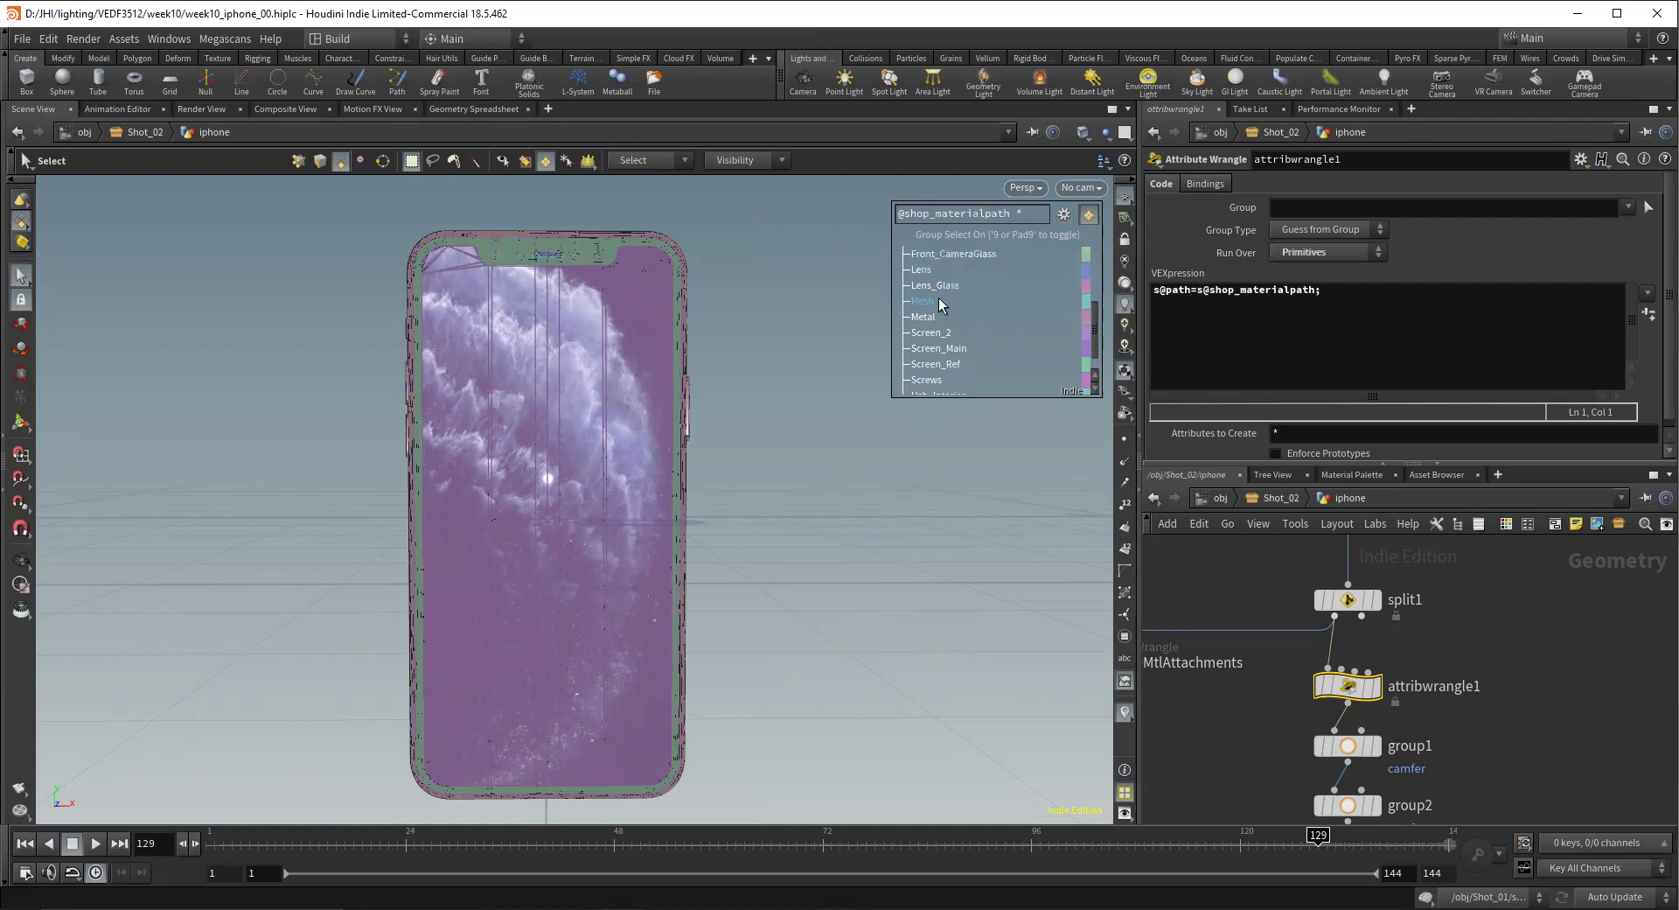
Examine attribwrangle1's primitive attributes and its point attributes in the geometry spreadsheet
{"action": "left_click", "coordinate": [473, 109]}
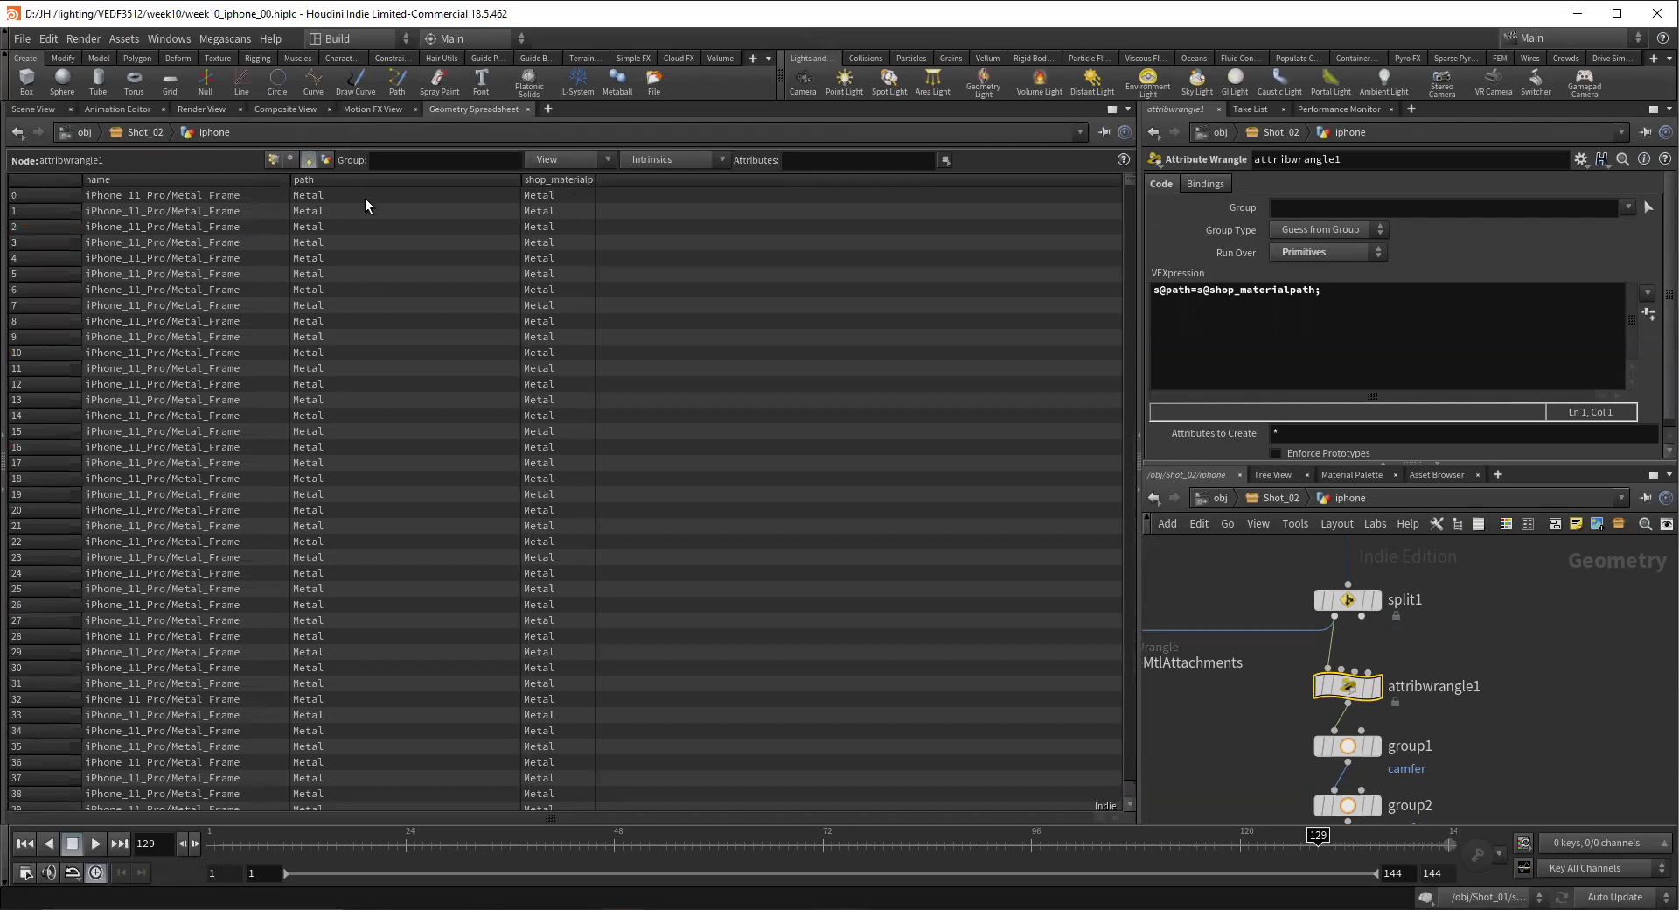
{"action": "left_click", "coordinate": [274, 160]}
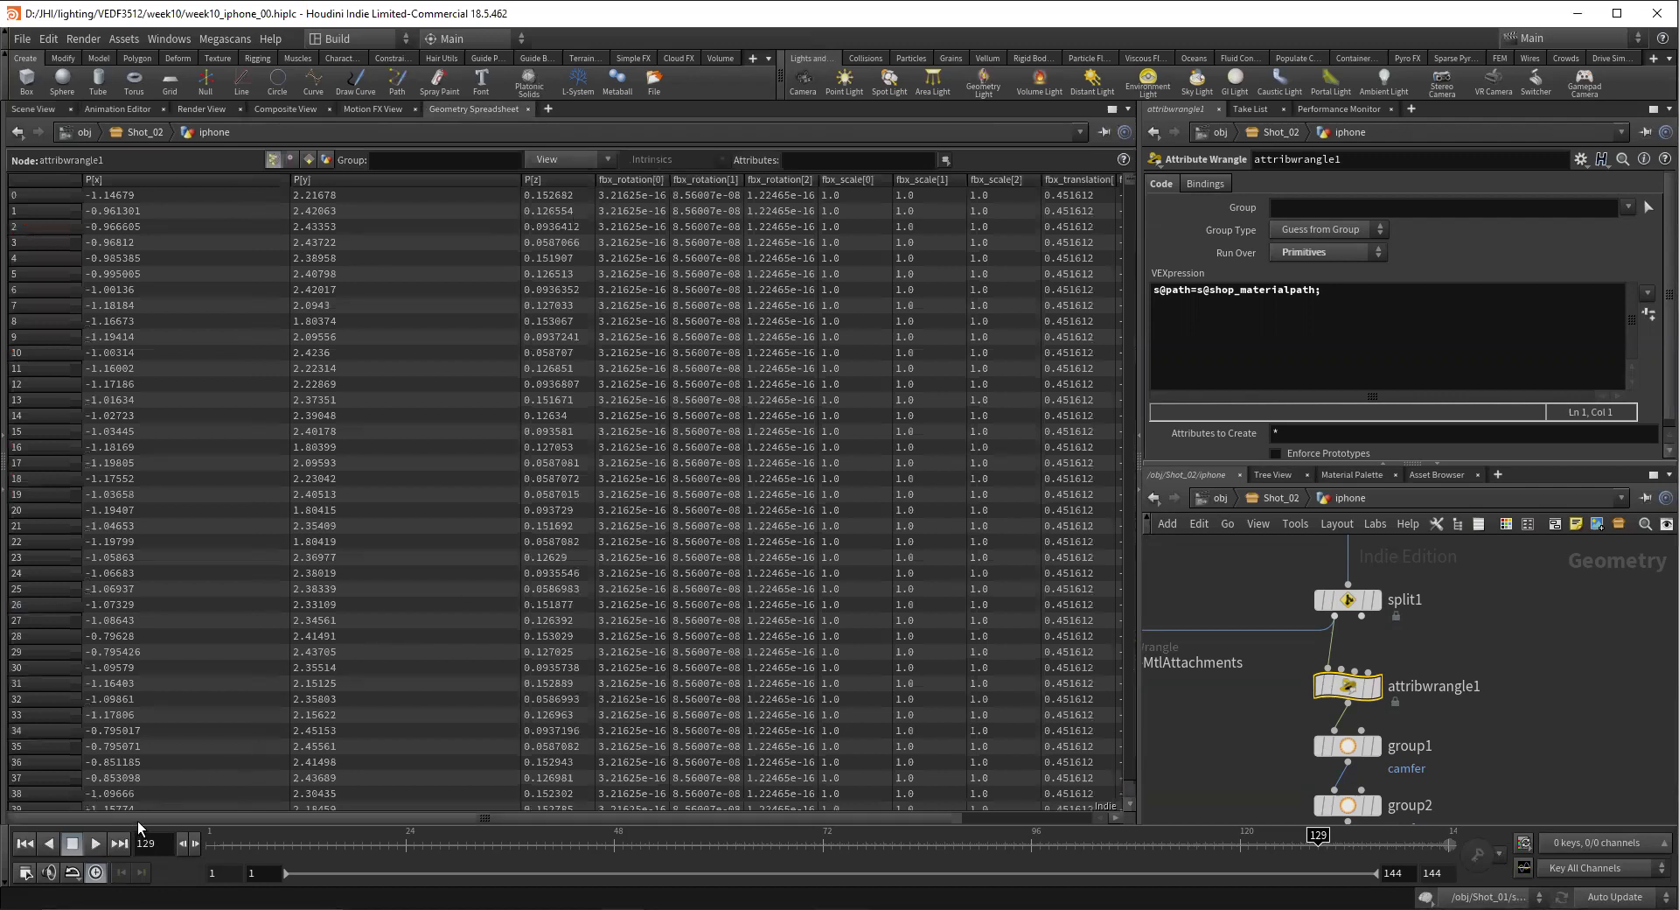
{"action": "left_click_drag", "start_coordinate": [138, 821], "coordinate": [322, 822]}
{"action": "left_click_drag", "start_coordinate": [472, 841], "coordinate": [262, 829]}
Go back to the scene view, switch to point selection and group the points with the pattern @P.y *
{"action": "left_click", "coordinate": [49, 110]}
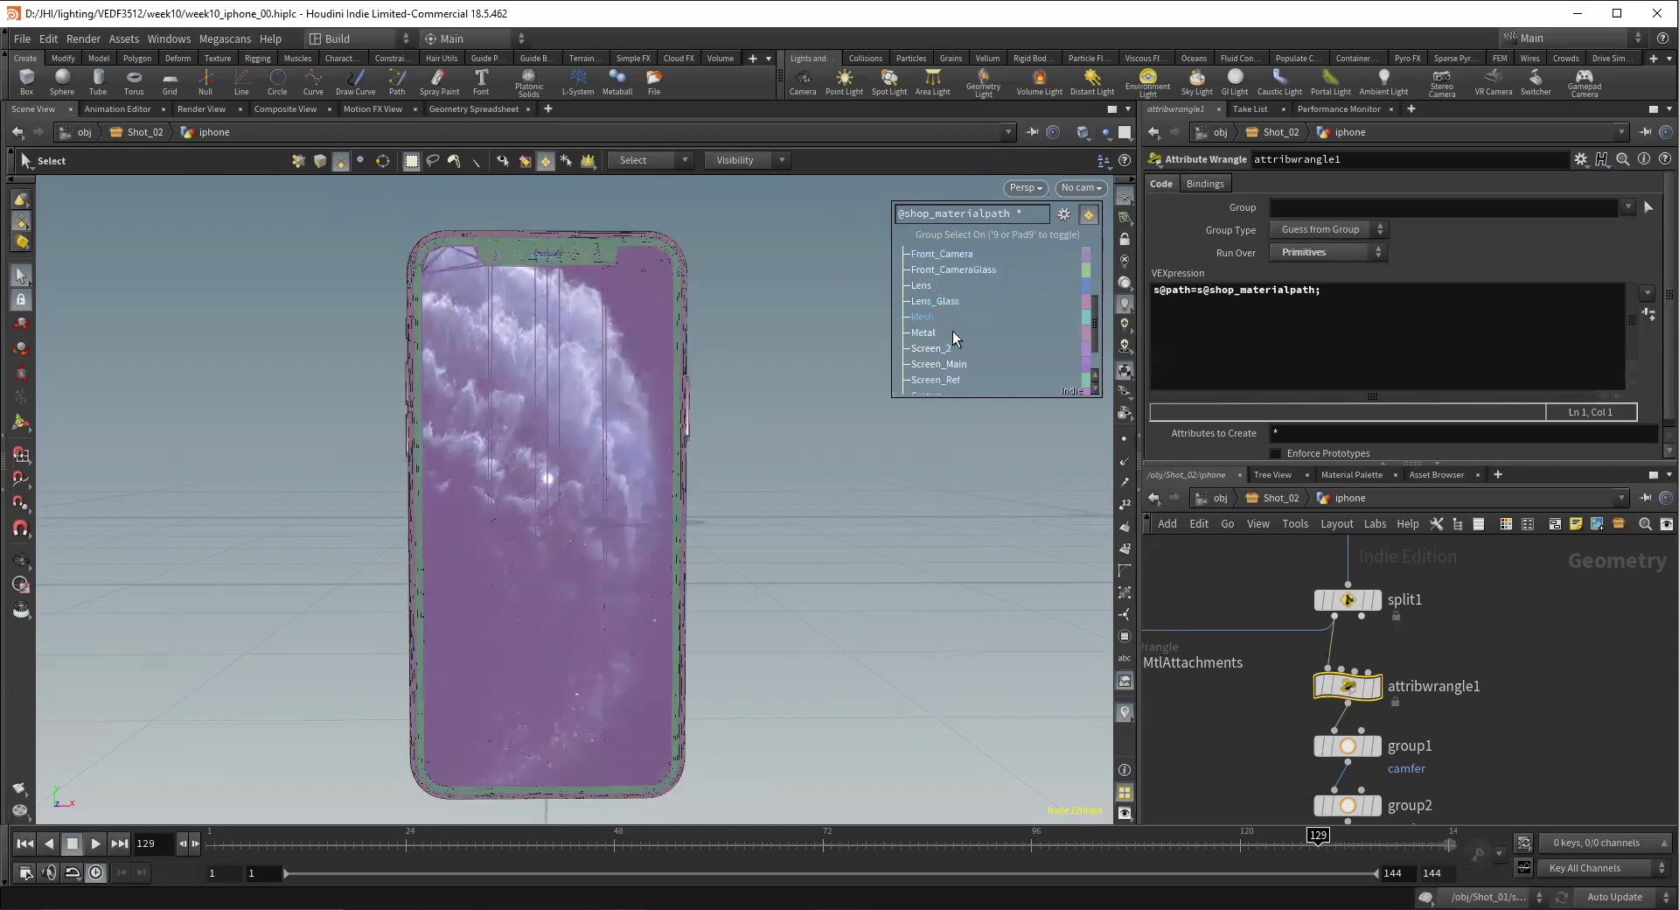
{"action": "left_click", "coordinate": [298, 163]}
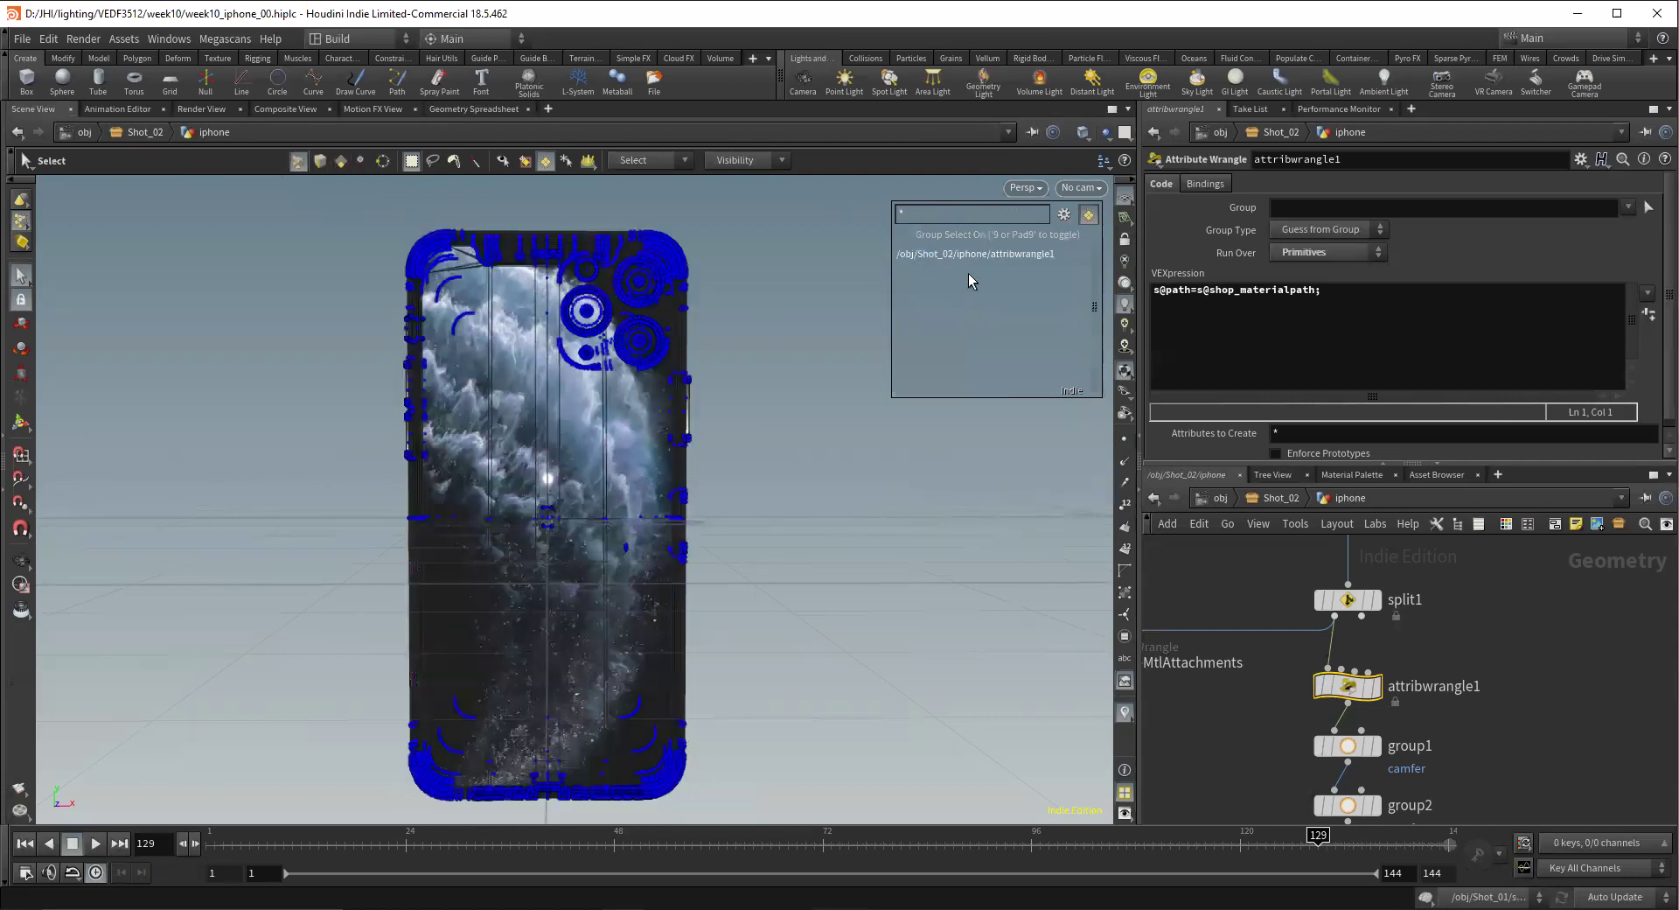
{"action": "left_click", "coordinate": [898, 214]}
{"action": "type", "text": "*"}
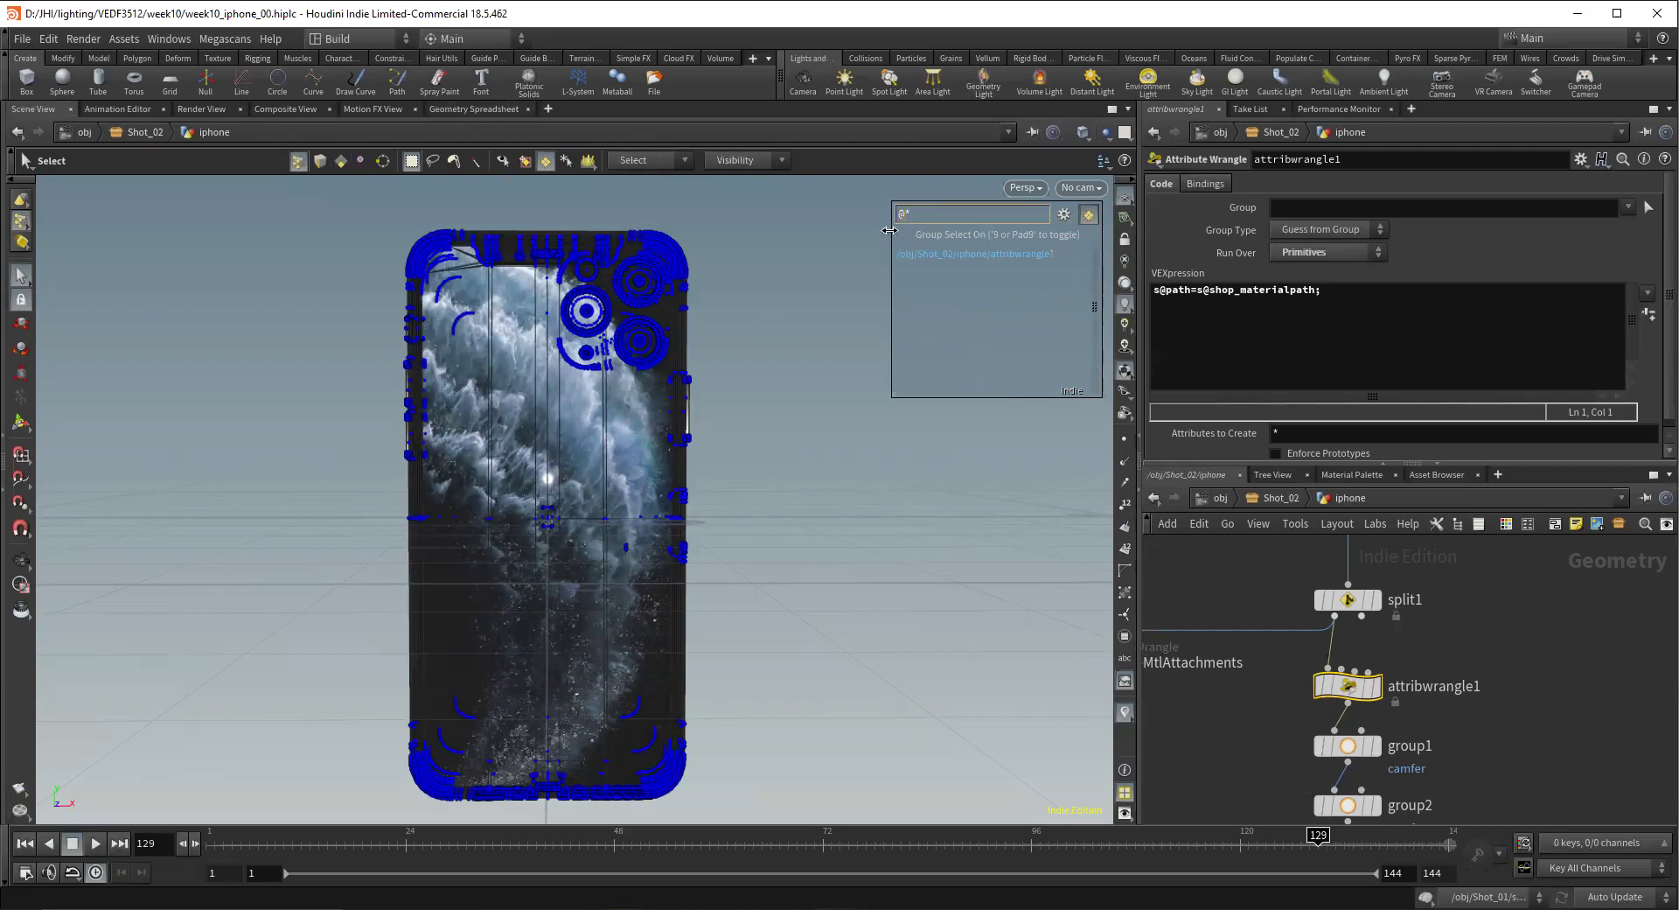
{"action": "type", "text": "@P.y"}
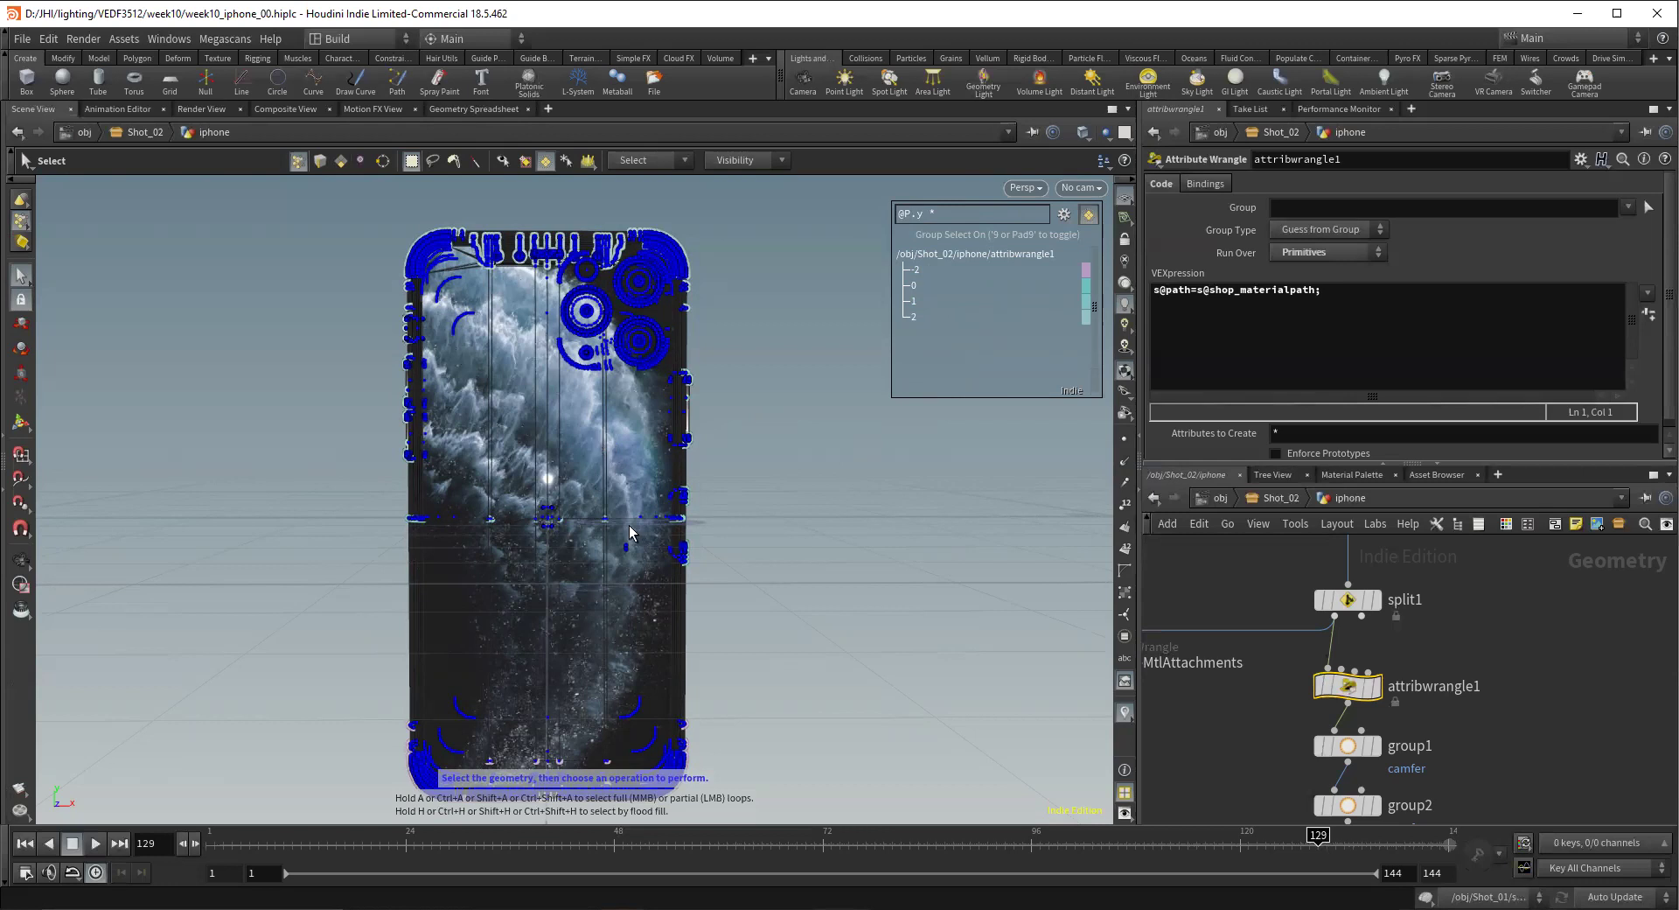
Select the group1 node, tilt the phone to show its bottom edge and switch to primitive selection to list the camfer group
{"action": "middle_click_drag", "start_coordinate": [1285, 767], "coordinate": [1238, 642]}
{"action": "left_click", "coordinate": [1319, 624]}
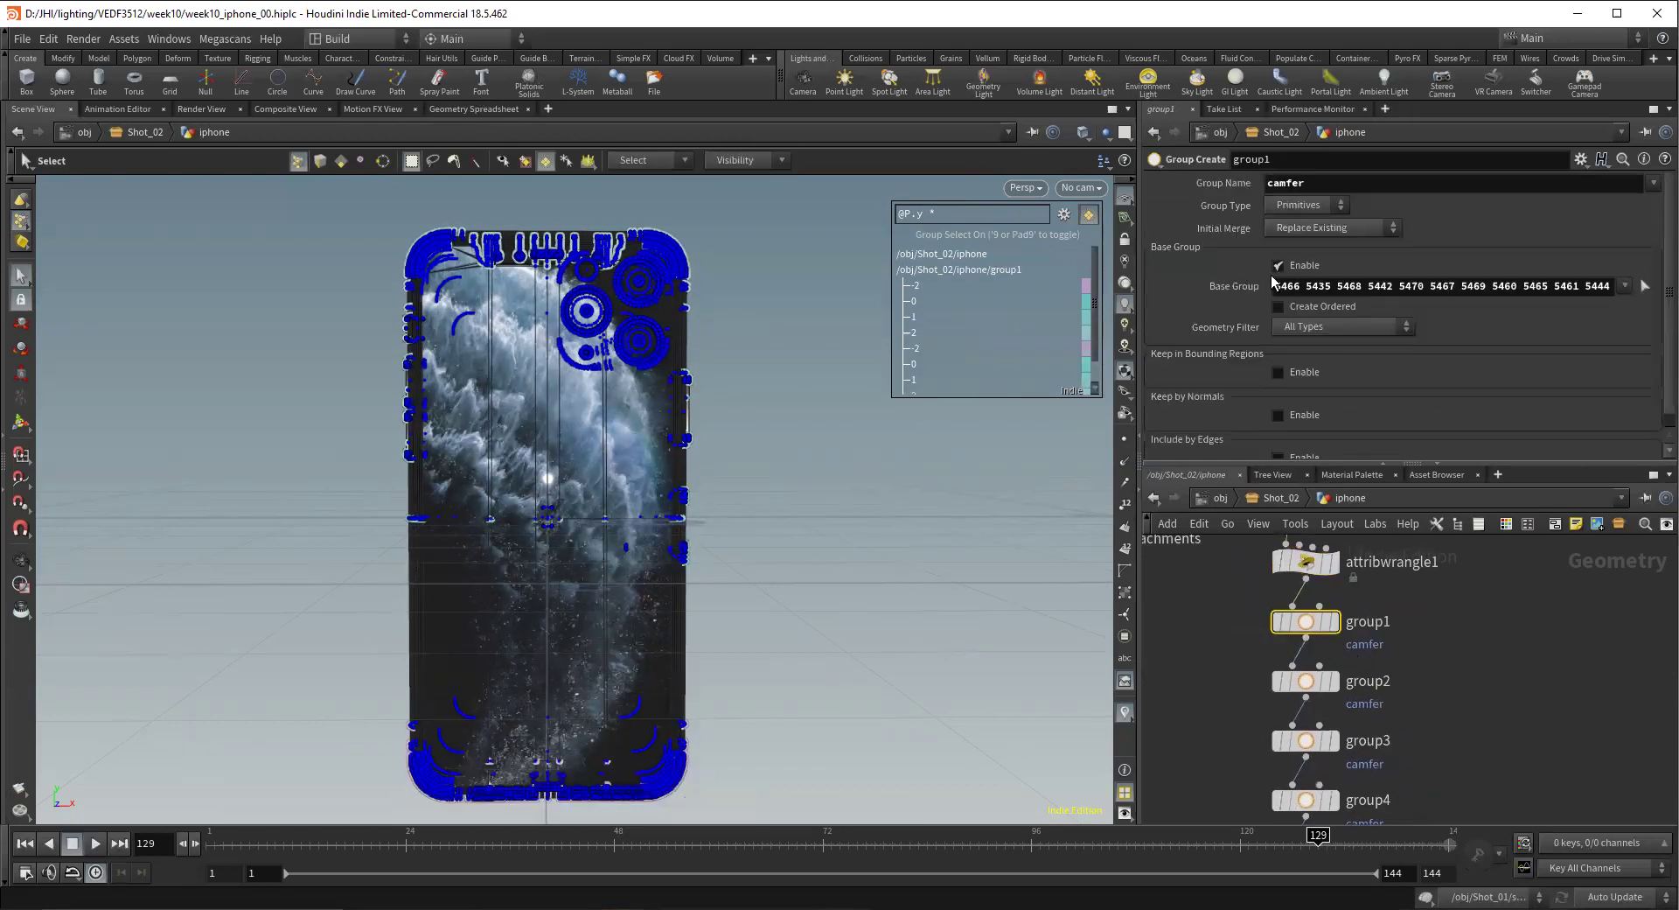
{"action": "left_click_drag", "start_coordinate": [641, 600], "coordinate": [612, 569], "text": "alt"}
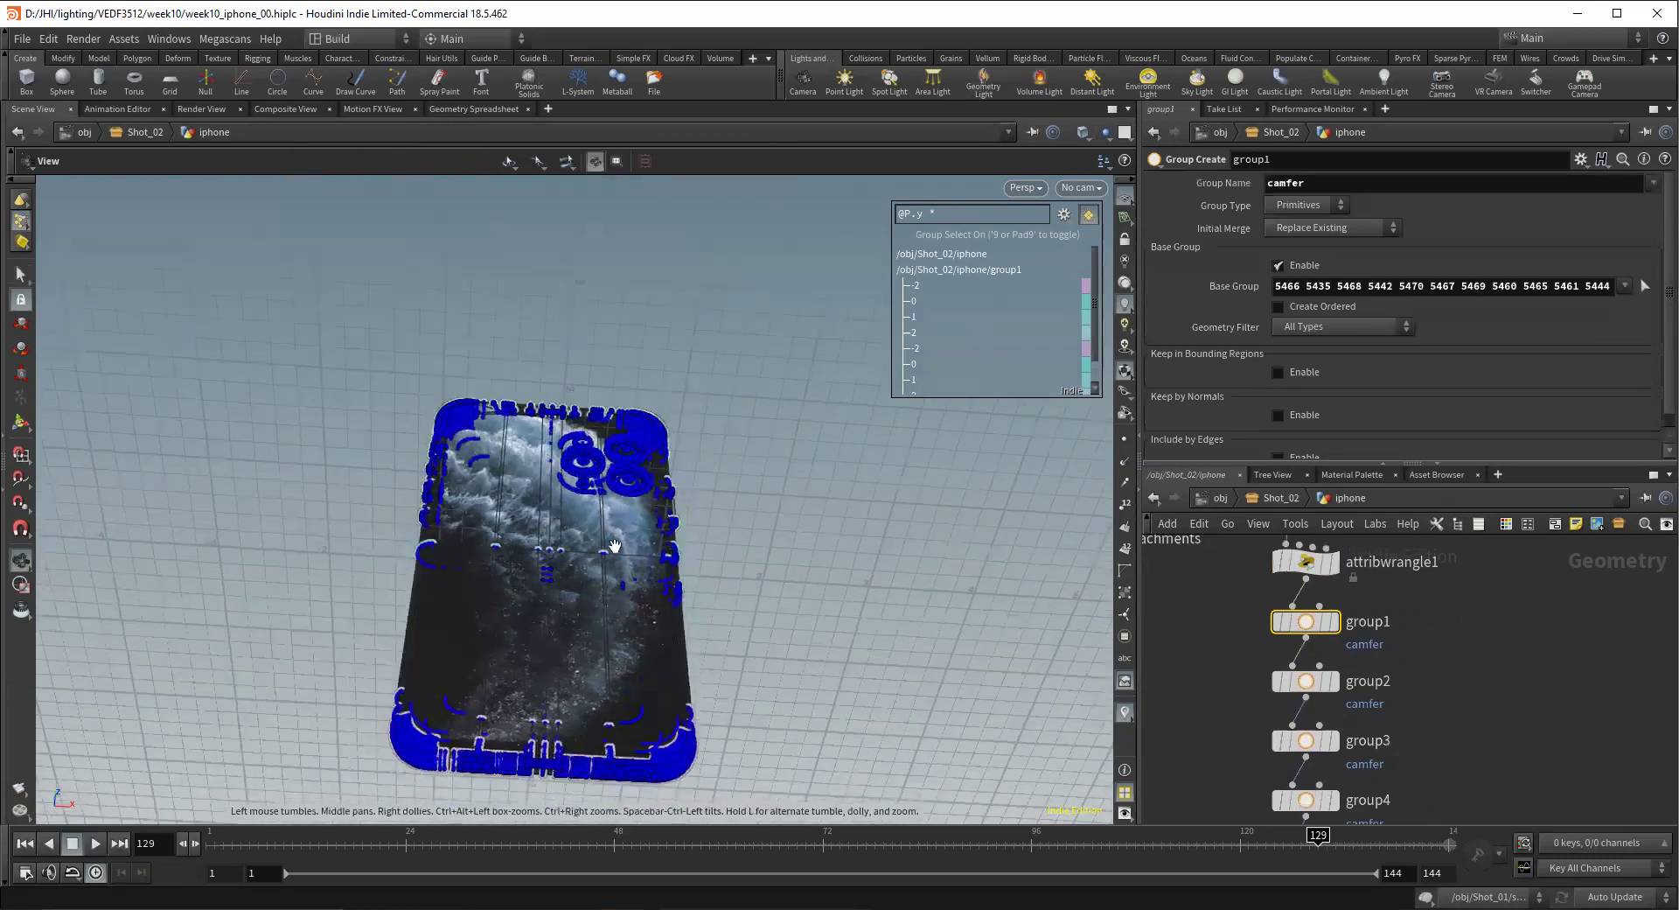
{"action": "middle_click_drag", "start_coordinate": [611, 570], "coordinate": [611, 374], "text": "alt"}
{"action": "left_click", "coordinate": [342, 160]}
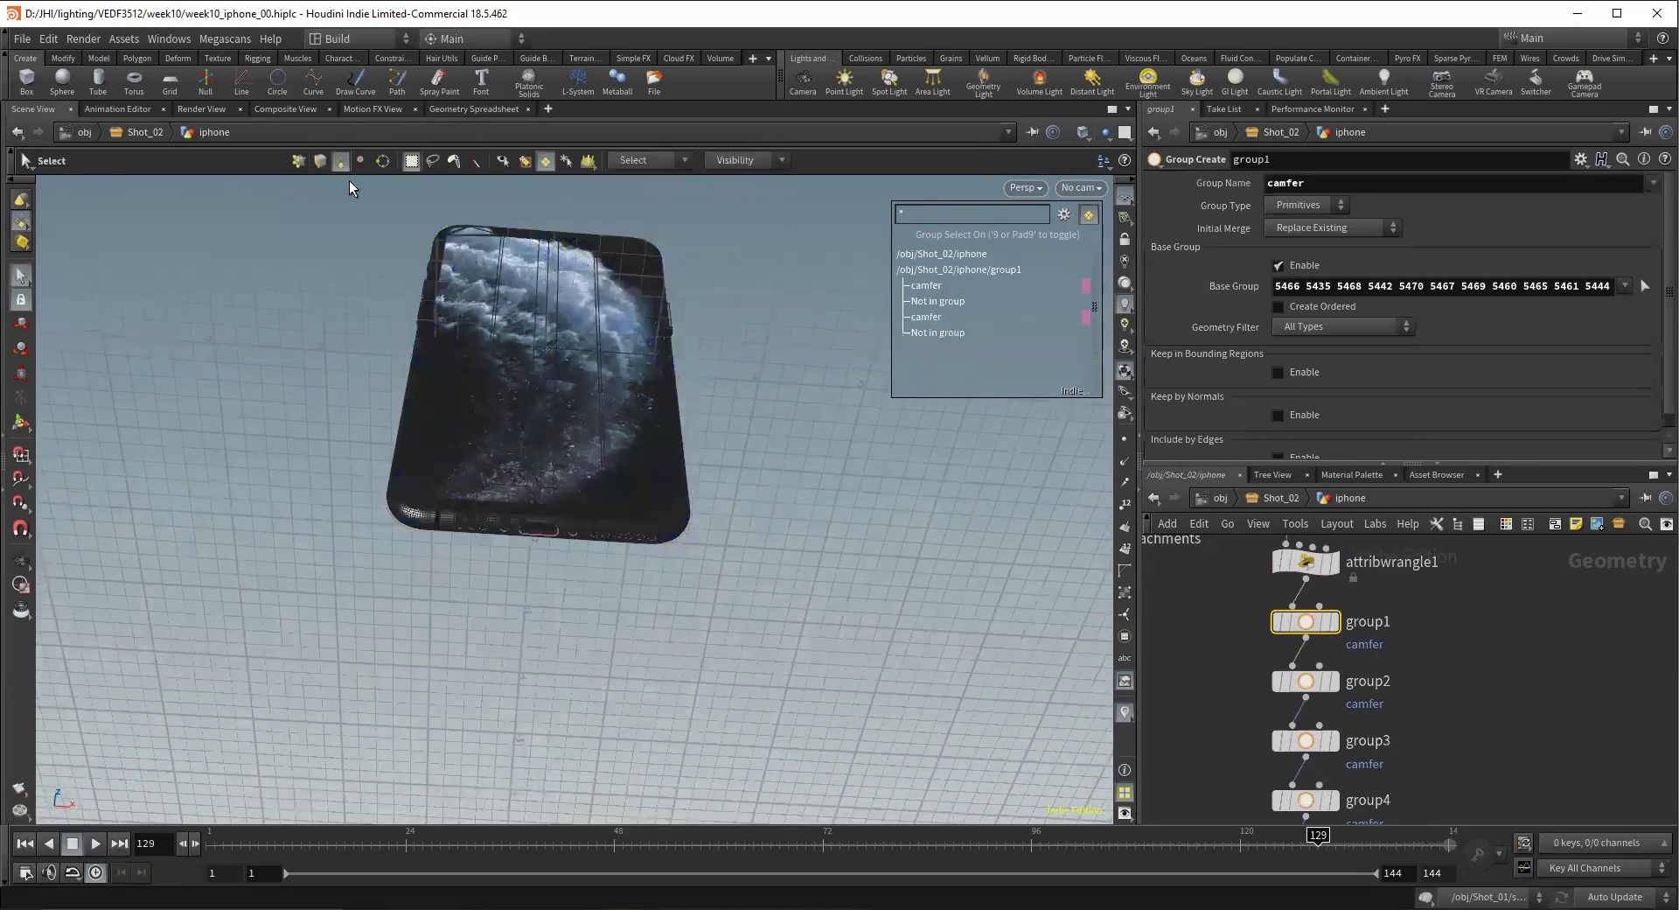
Examine the camfer group's faces around the charging port and the round holes on the phone's bottom edge up close
{"action": "right_click_drag", "start_coordinate": [476, 573], "coordinate": [835, 554], "text": "alt"}
{"action": "left_click_drag", "start_coordinate": [835, 555], "coordinate": [663, 464], "text": "alt"}
{"action": "middle_click_drag", "start_coordinate": [632, 435], "coordinate": [588, 513], "text": "alt"}
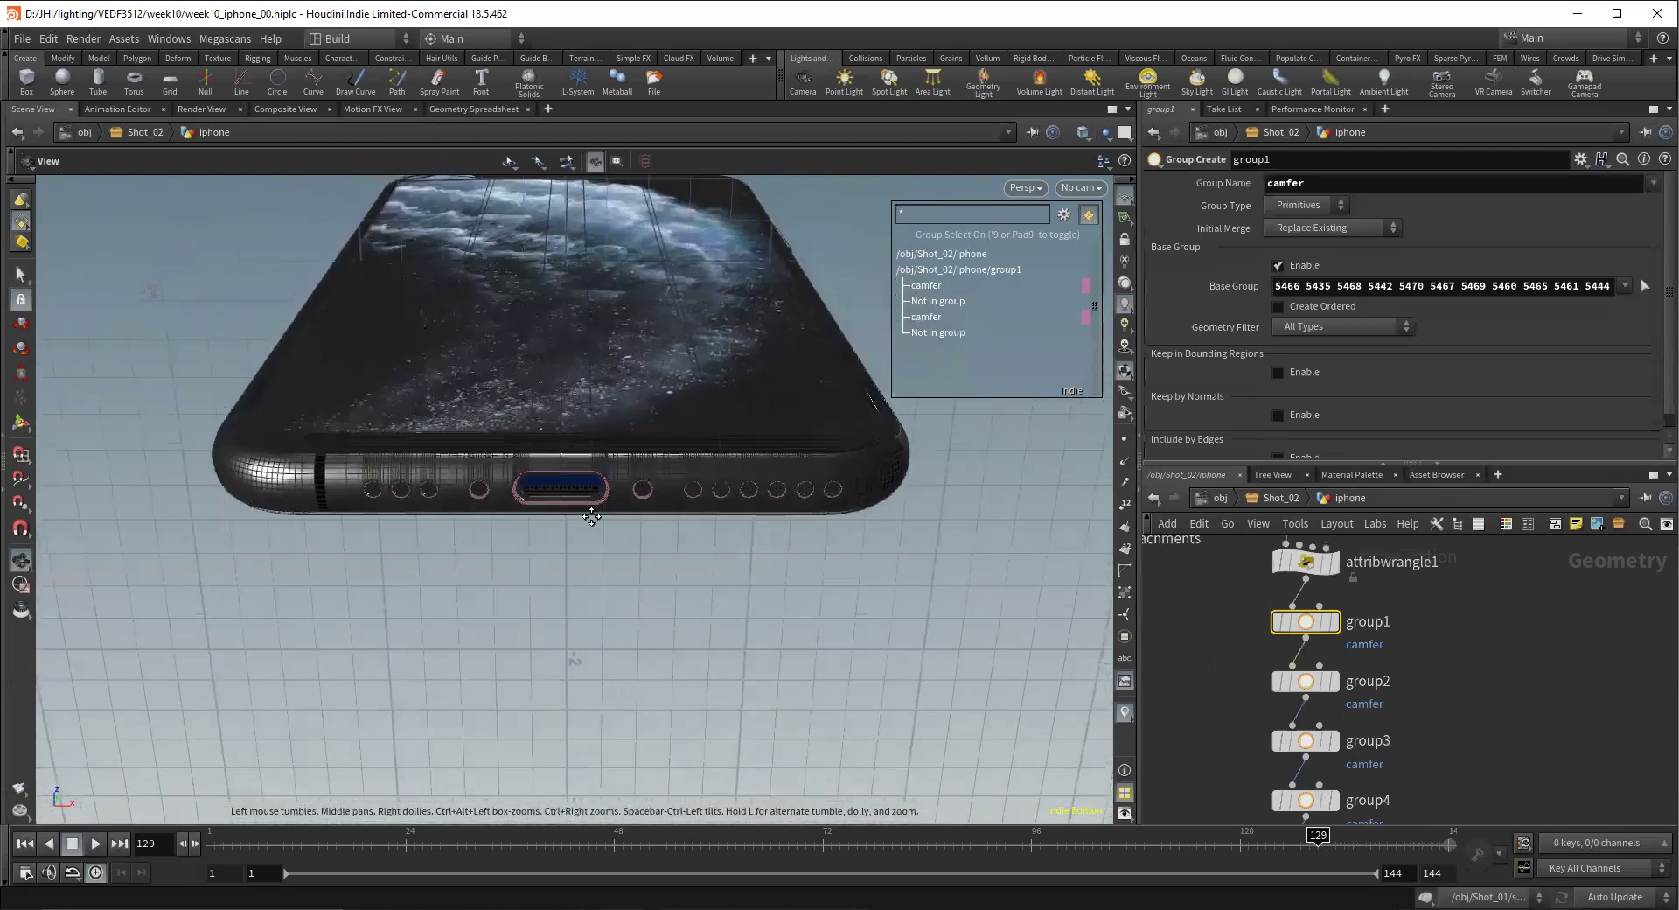
{"action": "right_click_drag", "start_coordinate": [475, 501], "coordinate": [681, 509], "text": "alt"}
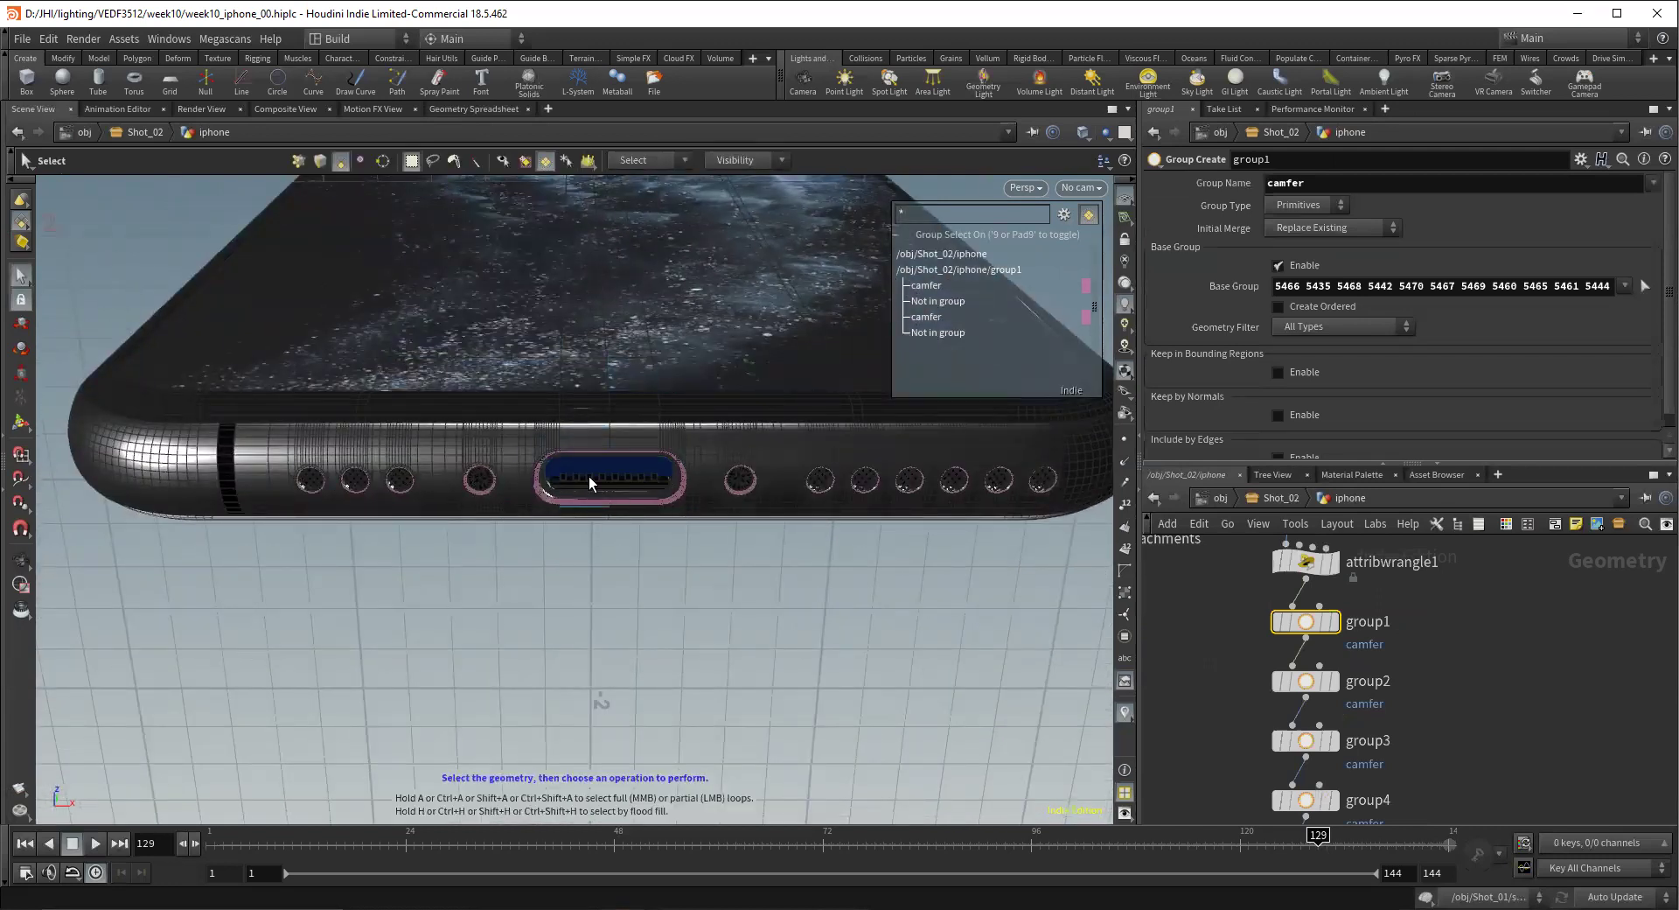
{"action": "mouse_move", "coordinate": [538, 473]}
{"action": "right_mouse_down", "text": "alt"}
{"action": "mouse_move", "coordinate": [776, 504]}
{"action": "mouse_move", "coordinate": [537, 470]}
{"action": "right_mouse_up", "text": "alt"}
{"action": "middle_click_drag", "start_coordinate": [537, 470], "coordinate": [546, 434], "text": "alt"}
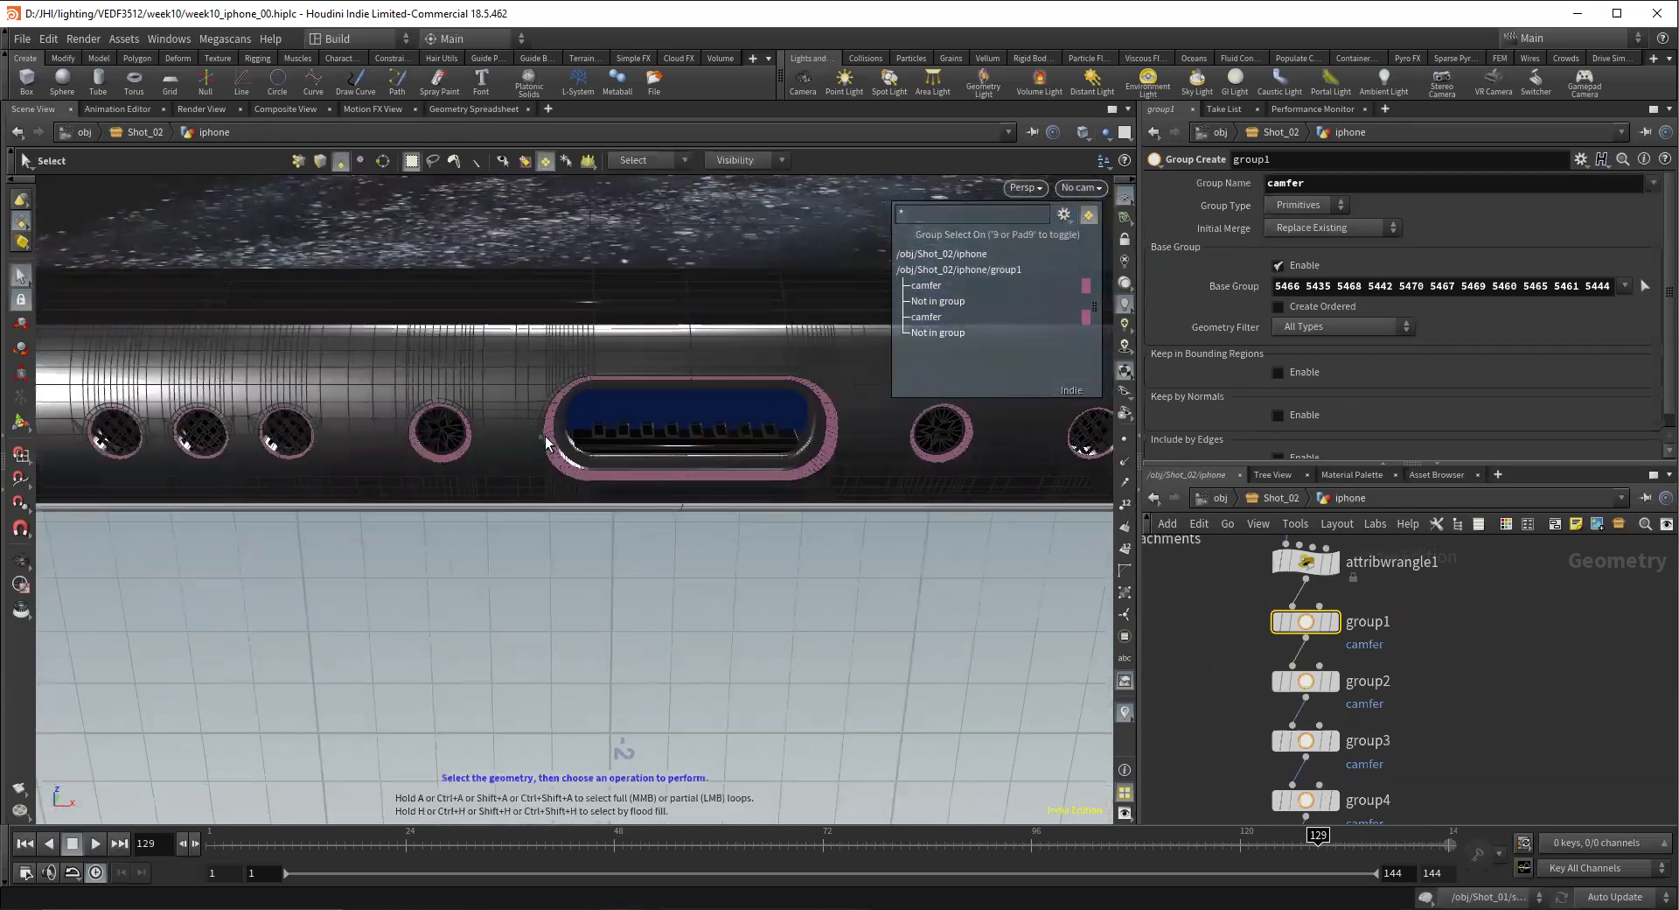
{"action": "left_click", "coordinate": [453, 162]}
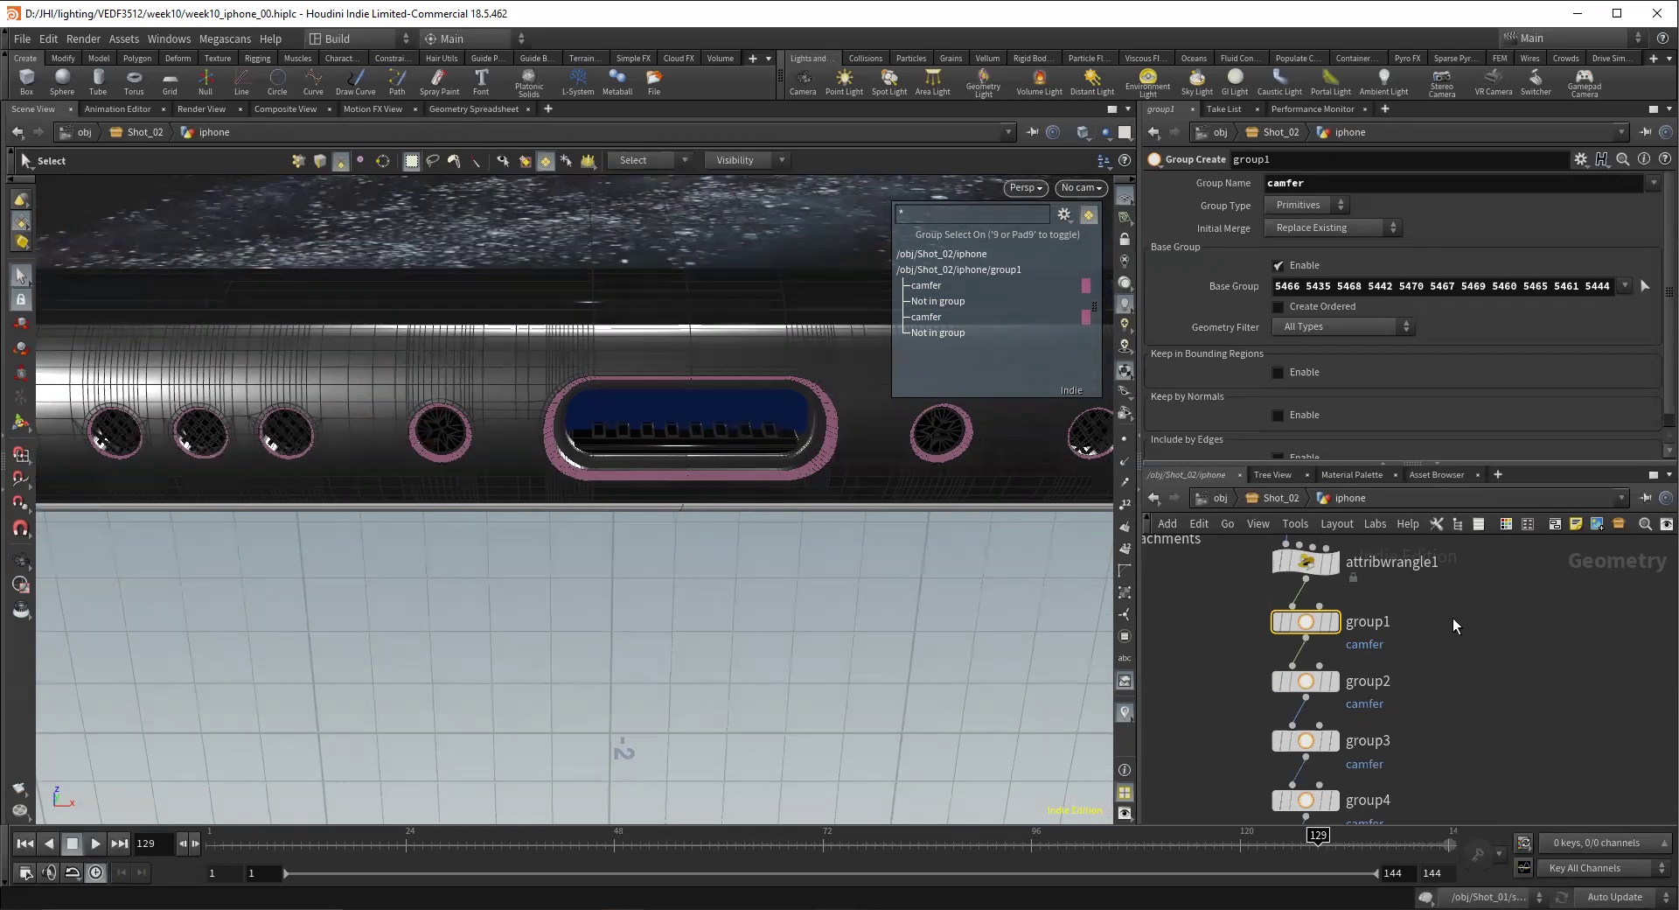
Add an Attribute Paint node beside group1 and show its Recache settings
{"action": "key", "text": "Tab"}
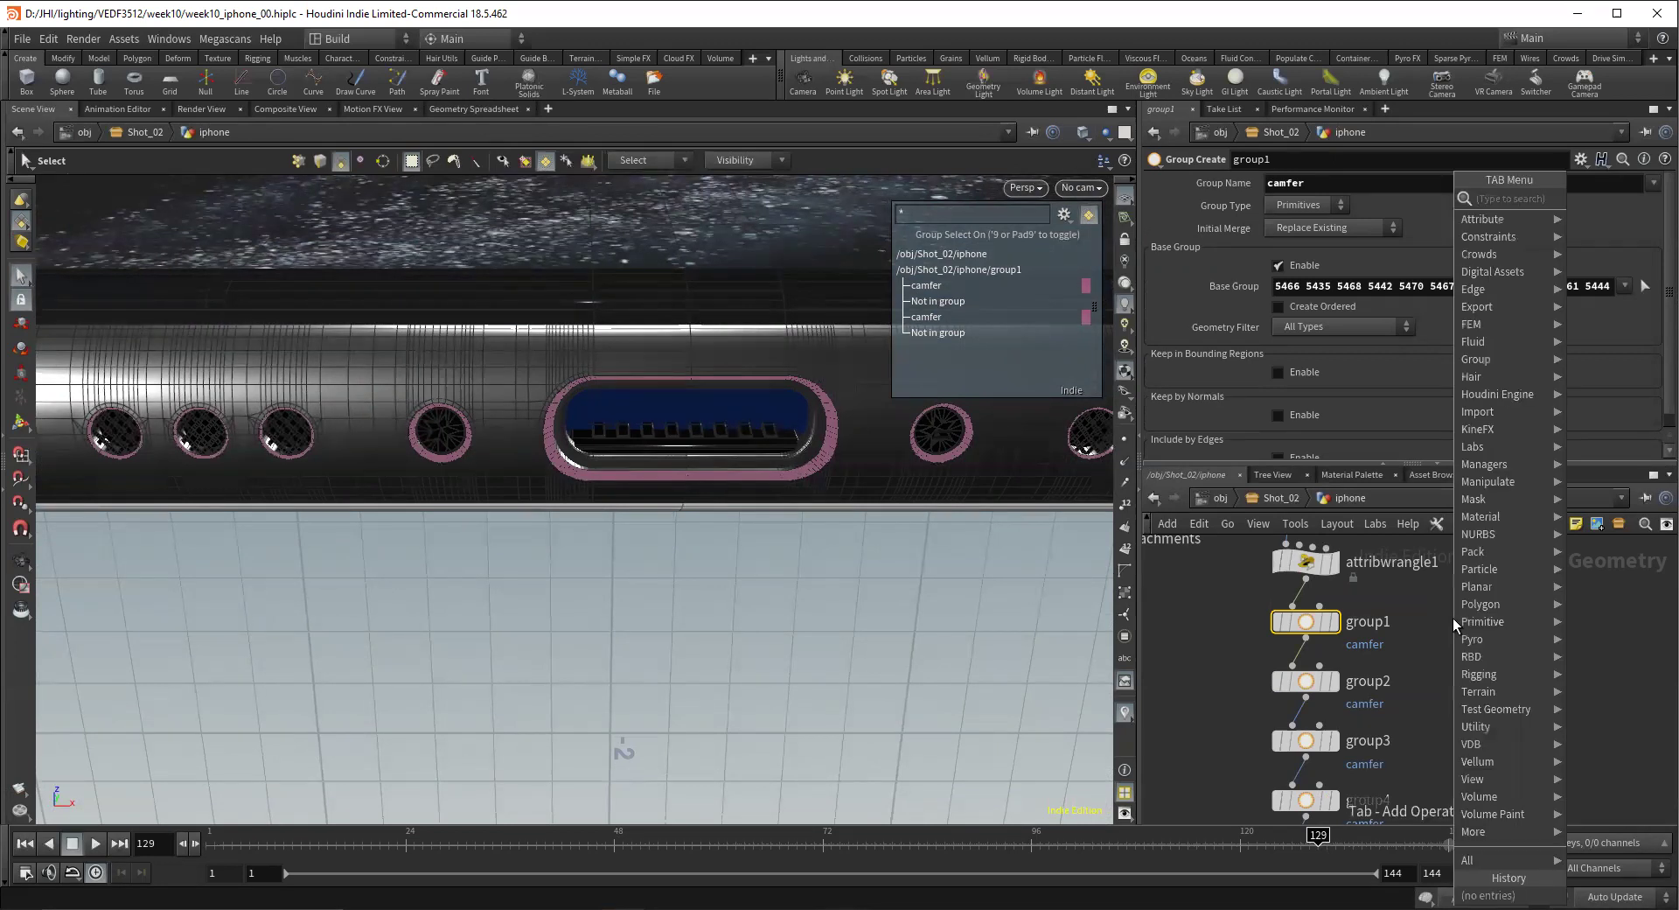
{"action": "type", "text": "attribpaint"}
{"action": "key", "text": "Return"}
{"action": "left_click", "coordinate": [1452, 621]}
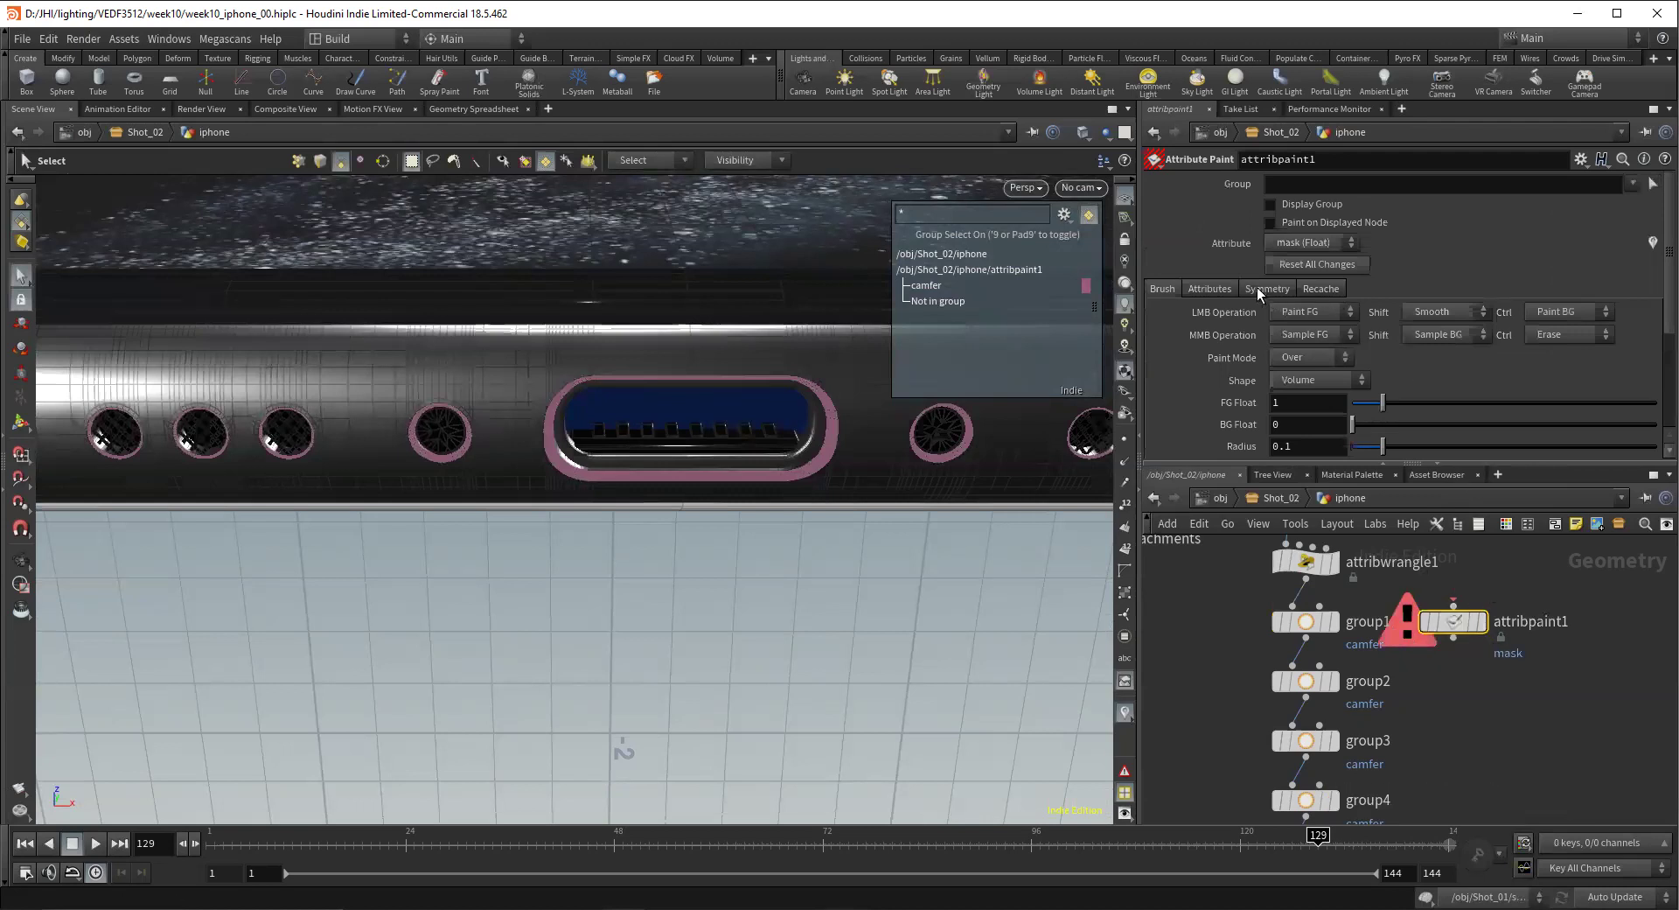
{"action": "left_click", "coordinate": [1312, 288]}
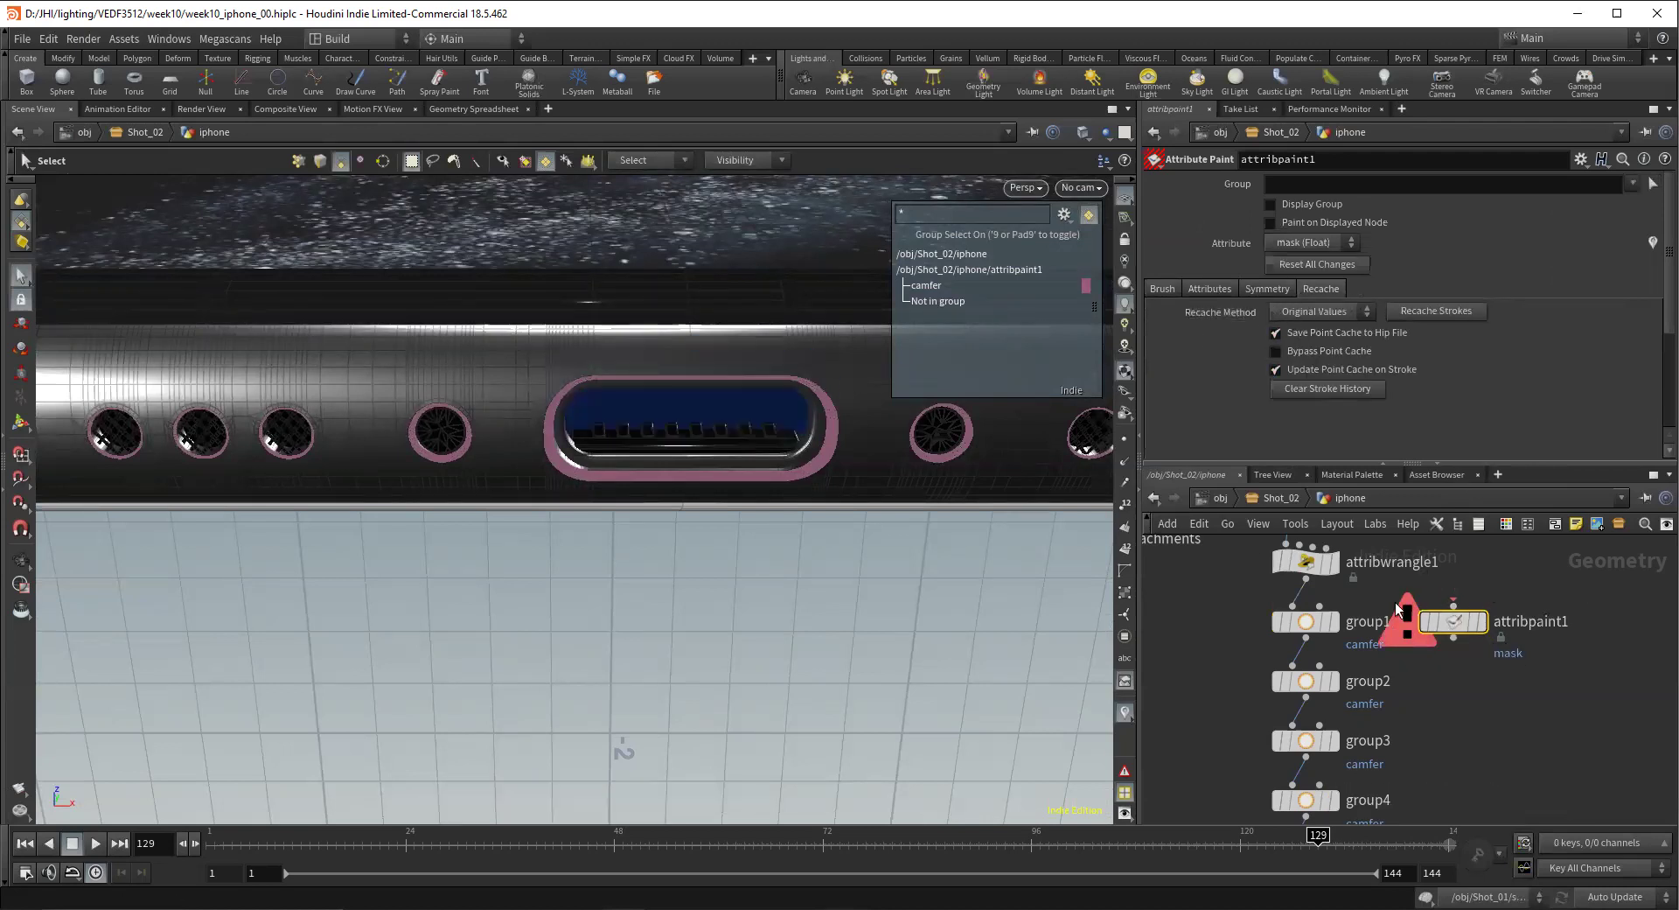
Move the attribpaint1 node beside mtlAttach, wire mtlAttach's output into it and display it
{"action": "scroll", "coordinate": [1372, 625], "scroll_direction": "down", "scroll_amount": 2}
{"action": "right_click_drag", "start_coordinate": [785, 307], "coordinate": [595, 378], "text": "alt"}
{"action": "middle_click_drag", "start_coordinate": [594, 379], "coordinate": [568, 402], "text": "alt"}
{"action": "scroll", "coordinate": [1429, 674], "scroll_direction": "down", "scroll_amount": 3}
{"action": "scroll", "coordinate": [1430, 673], "scroll_direction": "down", "scroll_amount": 3}
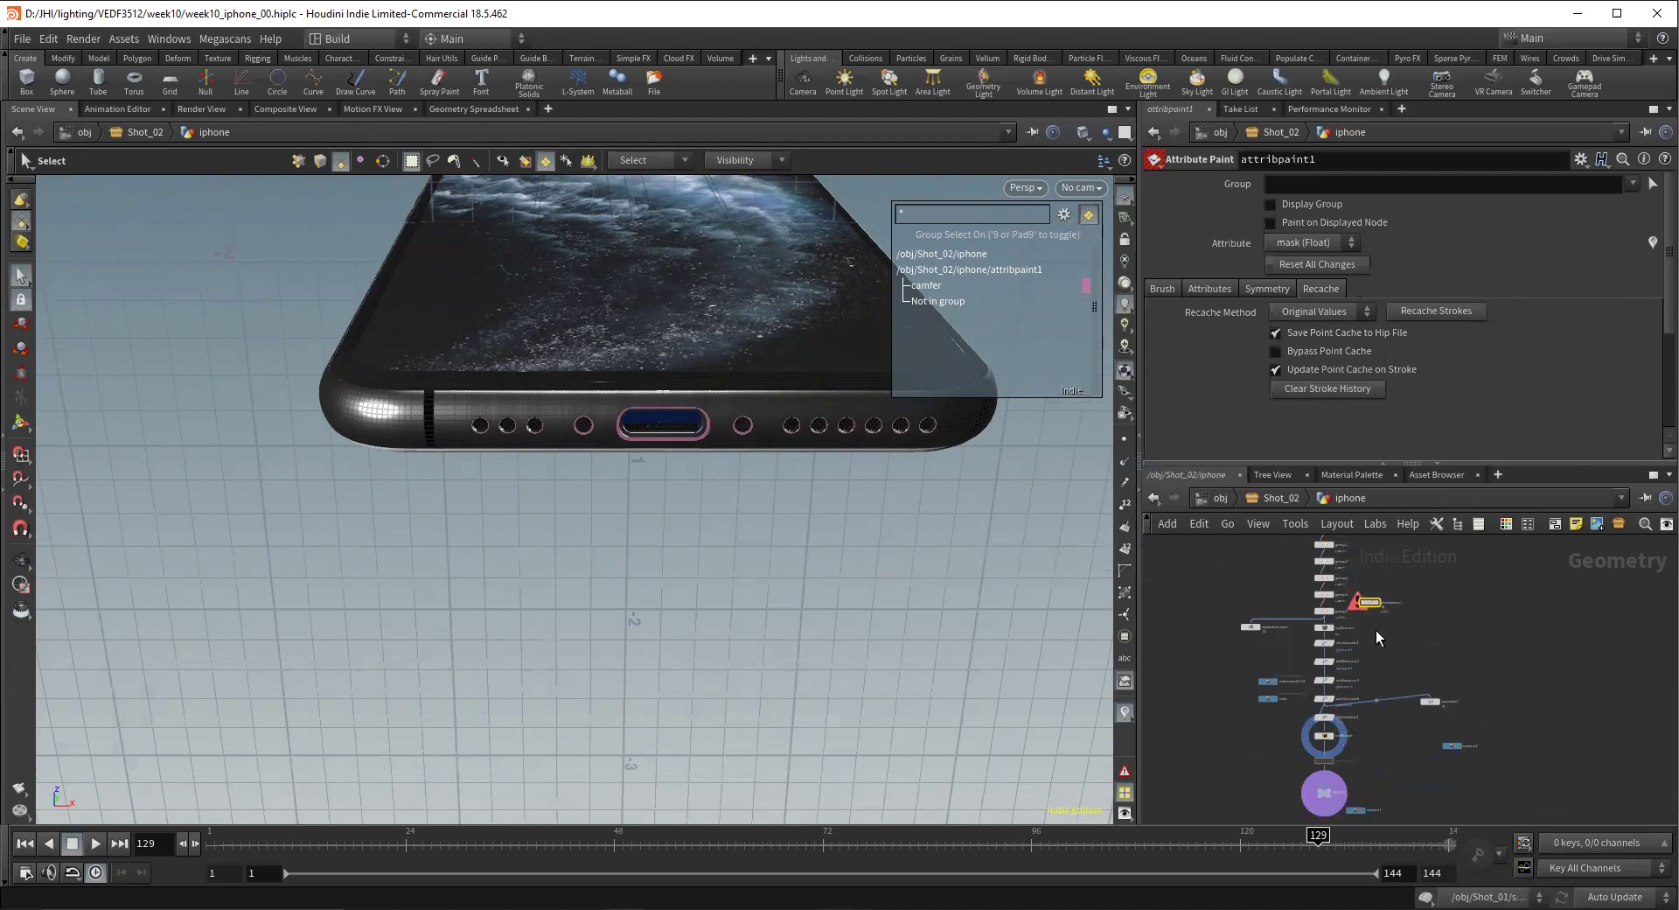
{"action": "left_click_drag", "start_coordinate": [1383, 656], "coordinate": [1392, 784]}
{"action": "scroll", "coordinate": [1346, 743], "scroll_direction": "up", "scroll_amount": 3}
{"action": "left_click_drag", "start_coordinate": [1301, 742], "coordinate": [1440, 806]}
{"action": "middle_click_drag", "start_coordinate": [1430, 778], "coordinate": [1409, 737]}
{"action": "left_click_drag", "start_coordinate": [1423, 780], "coordinate": [1431, 739]}
{"action": "left_click", "coordinate": [1444, 733]}
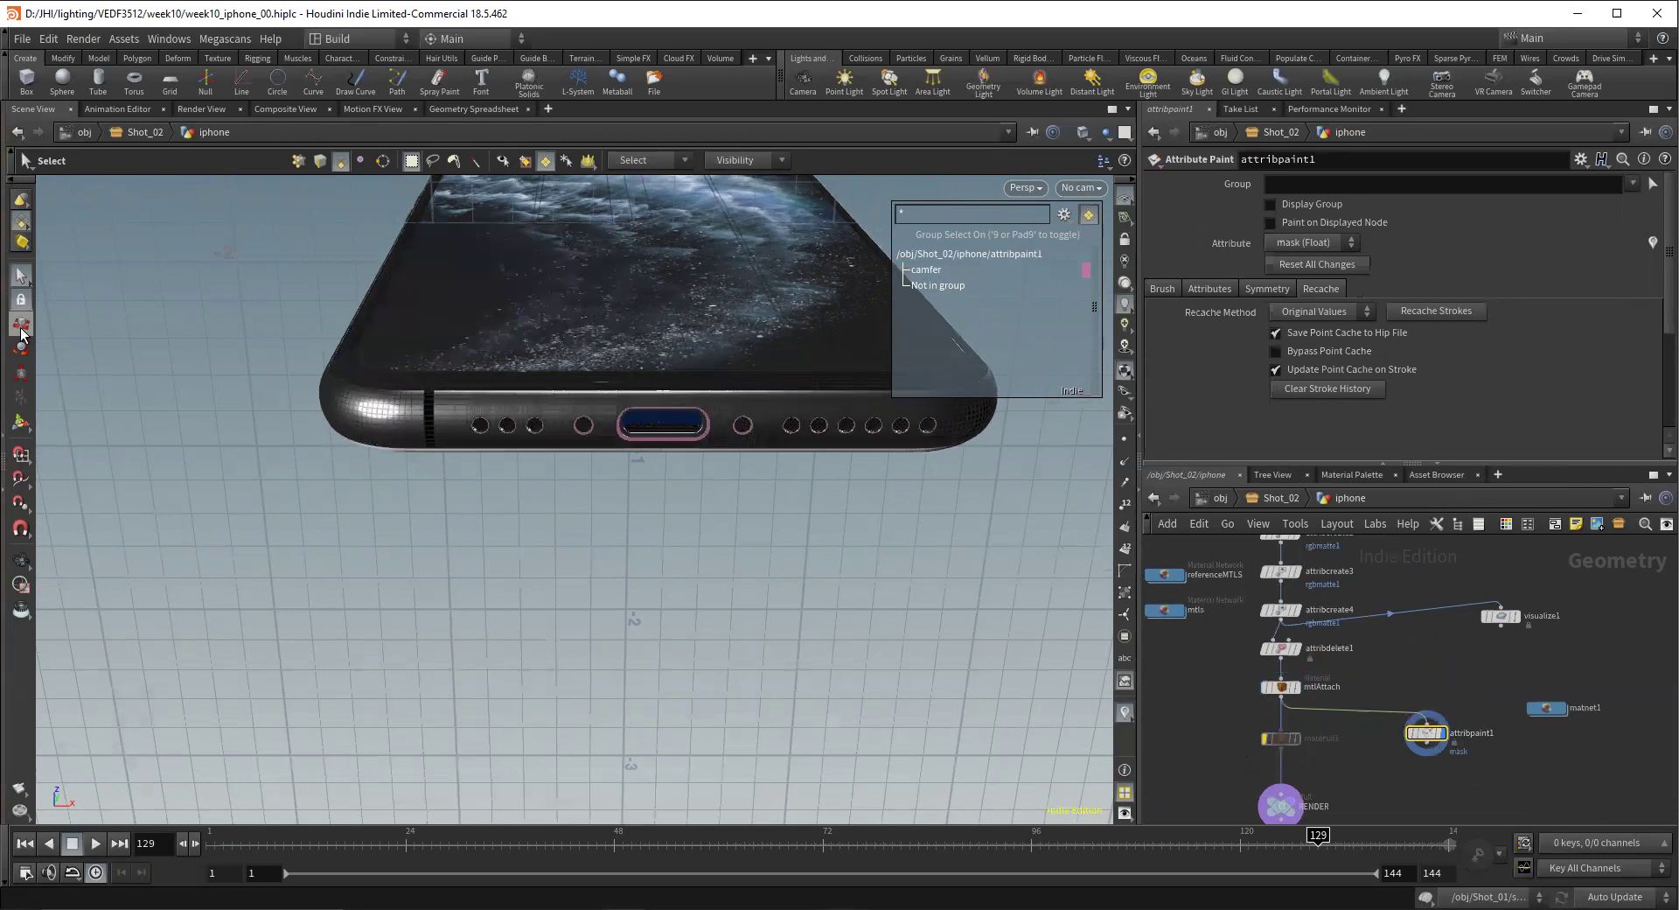
Activate attribute painting with the Brush settings shown and paint the mask on the lower-right corner of the phone's screen
{"action": "left_click", "coordinate": [21, 423]}
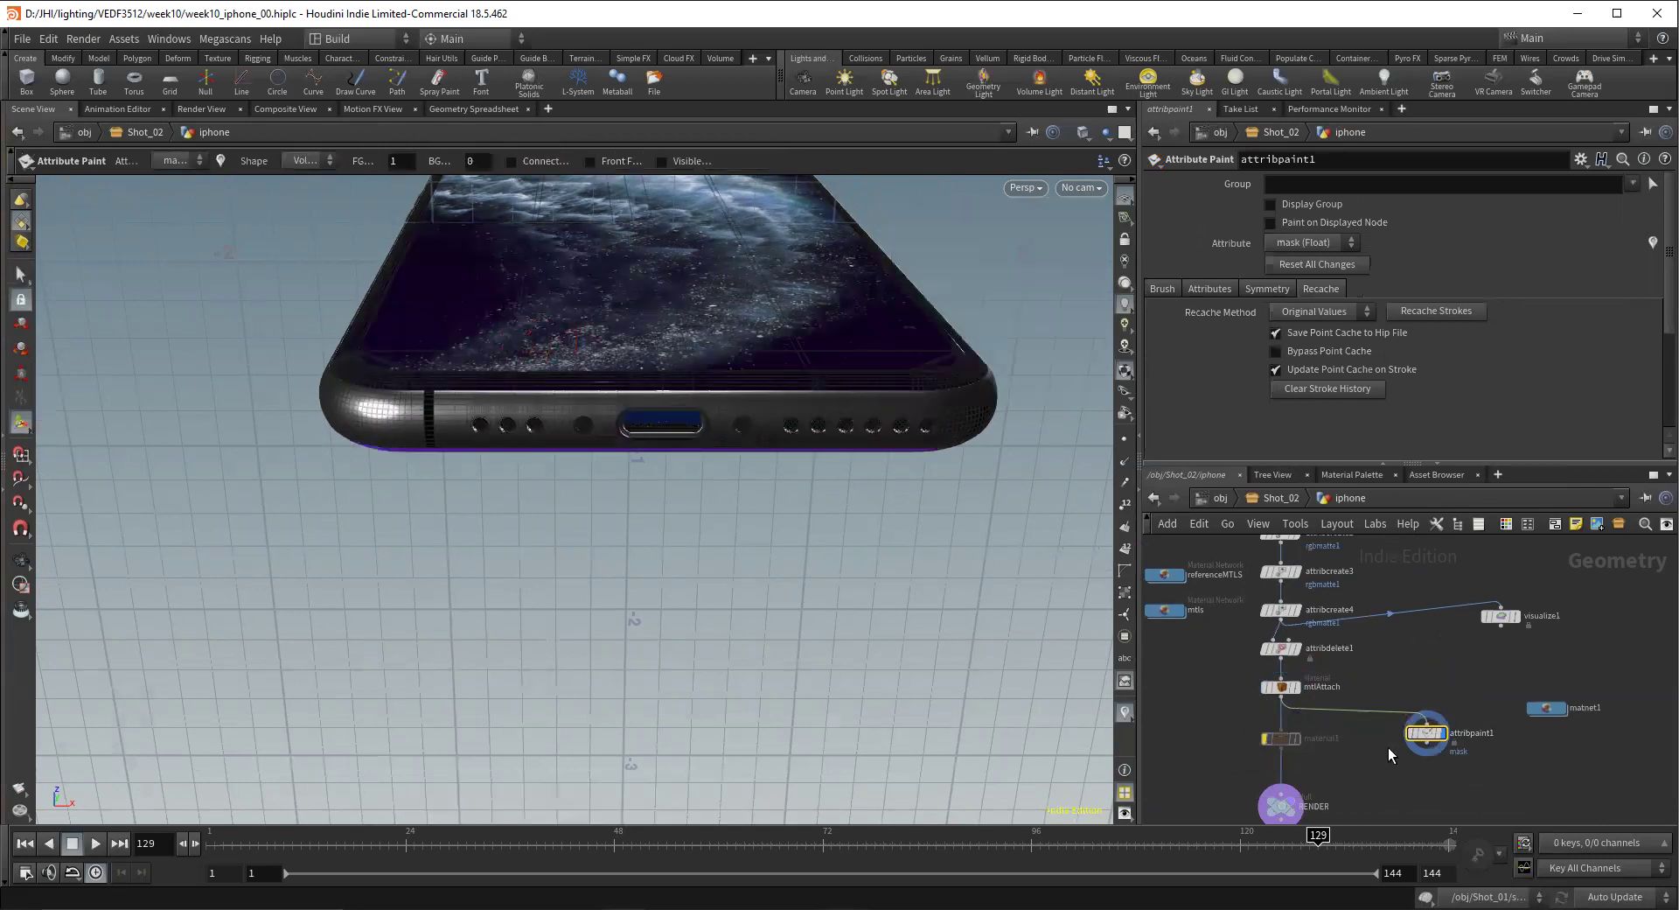
{"action": "left_click", "coordinate": [1159, 290]}
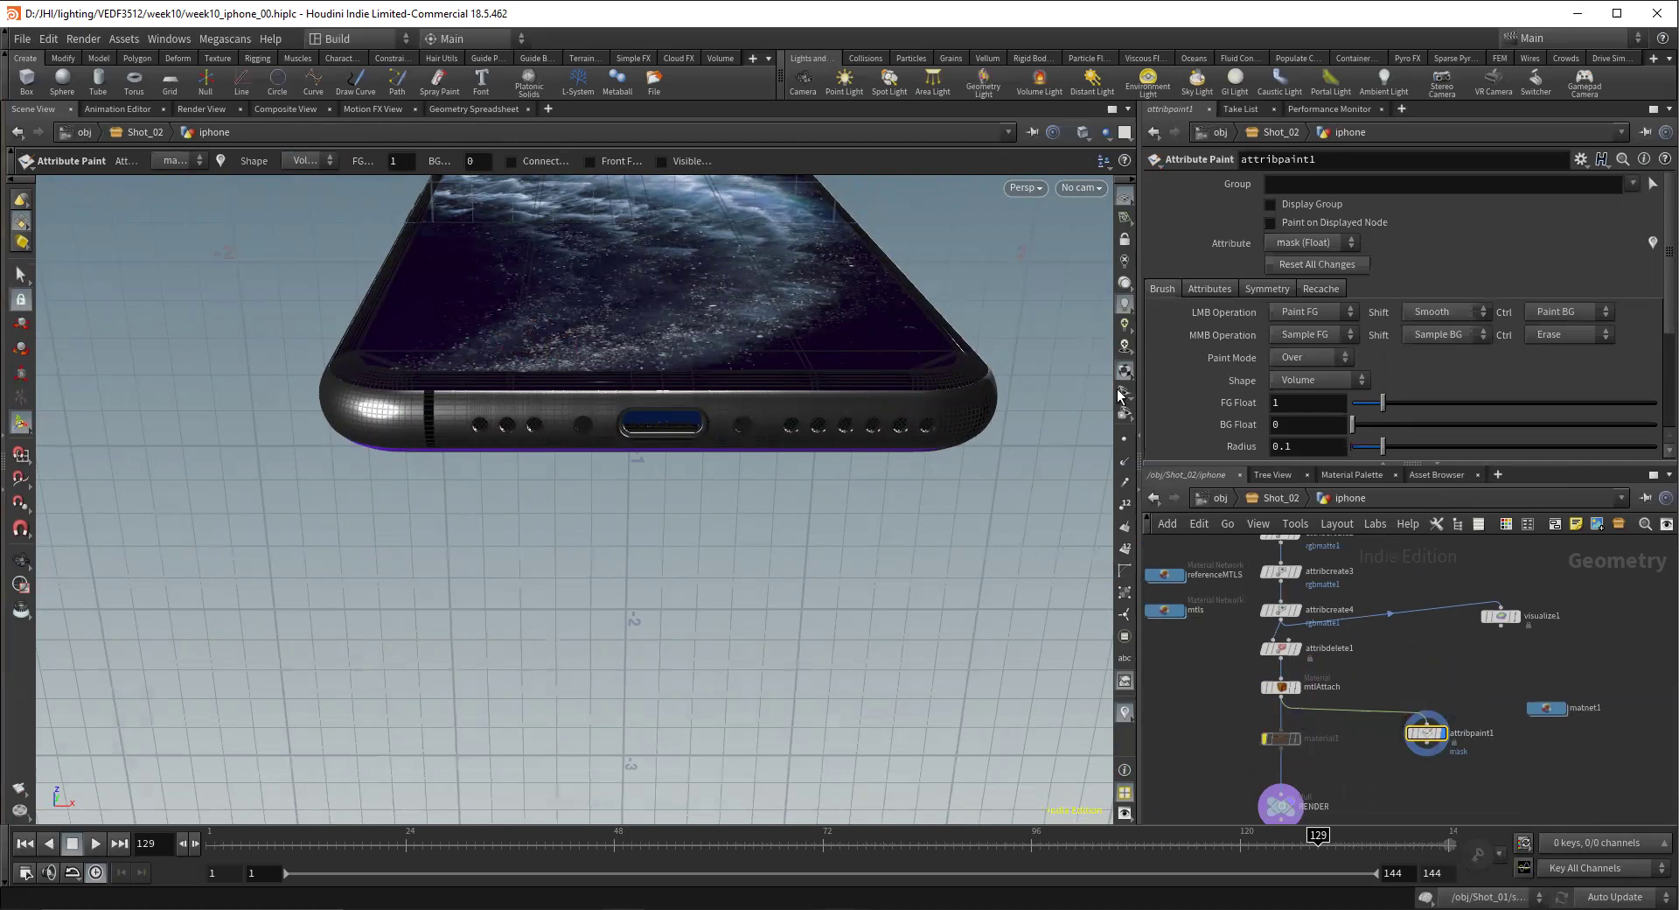
{"action": "key", "text": "Escape"}
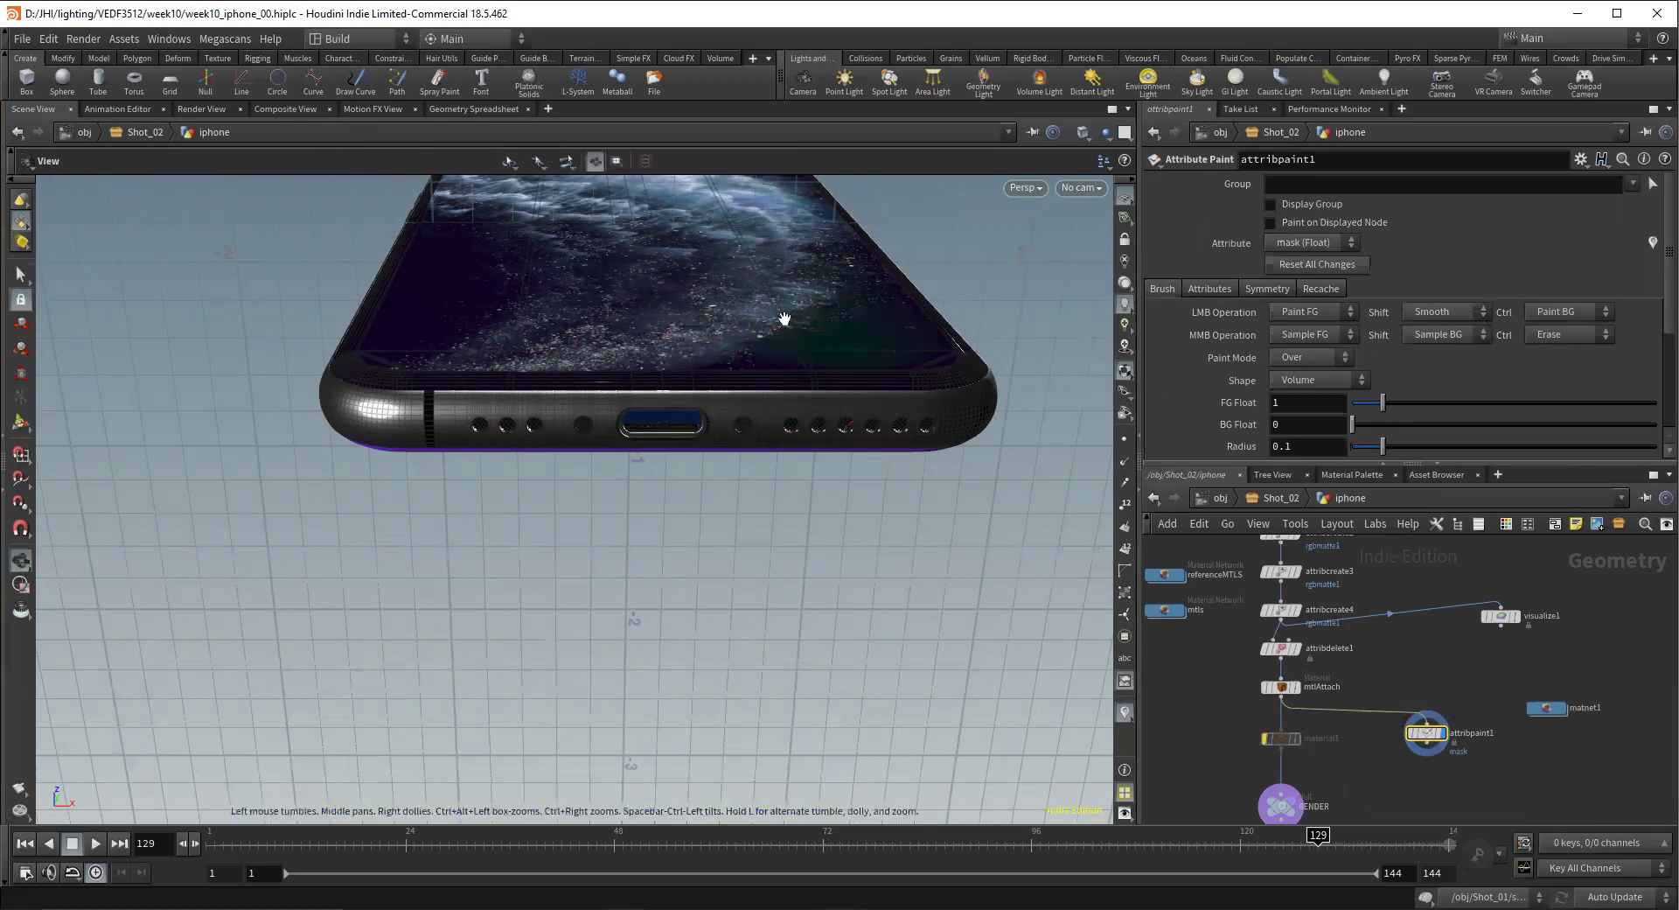
{"action": "left_click_drag", "start_coordinate": [784, 320], "coordinate": [821, 412]}
{"action": "key", "text": "Return"}
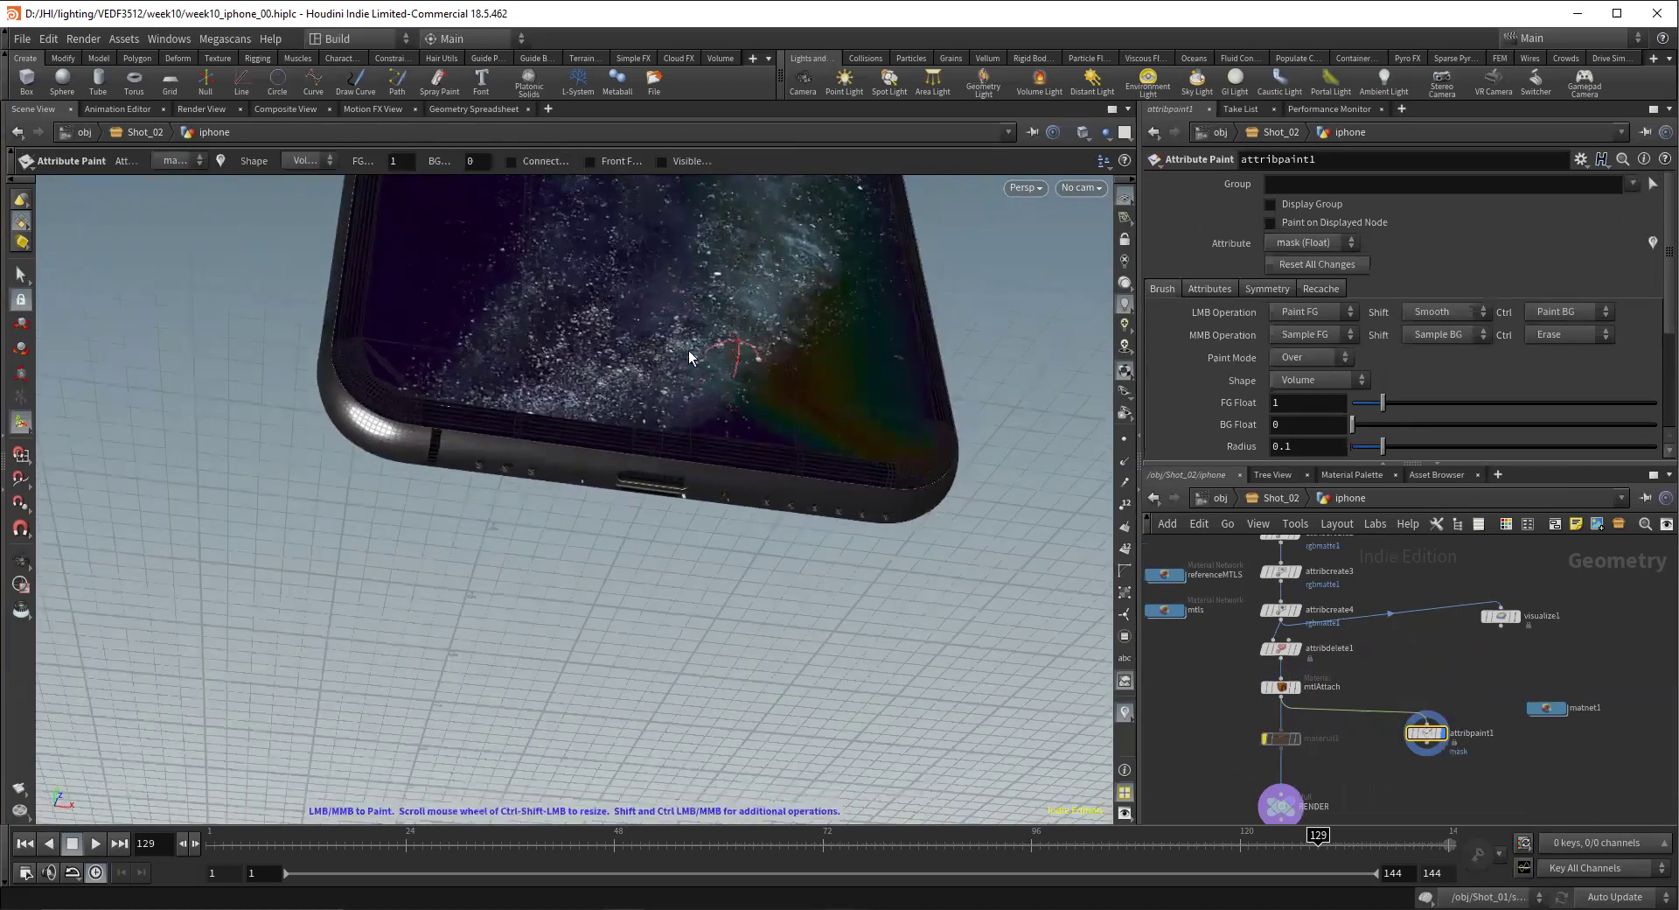
{"action": "key", "text": "Escape"}
{"action": "left_click_drag", "start_coordinate": [910, 432], "coordinate": [829, 428]}
{"action": "key", "text": "Return"}
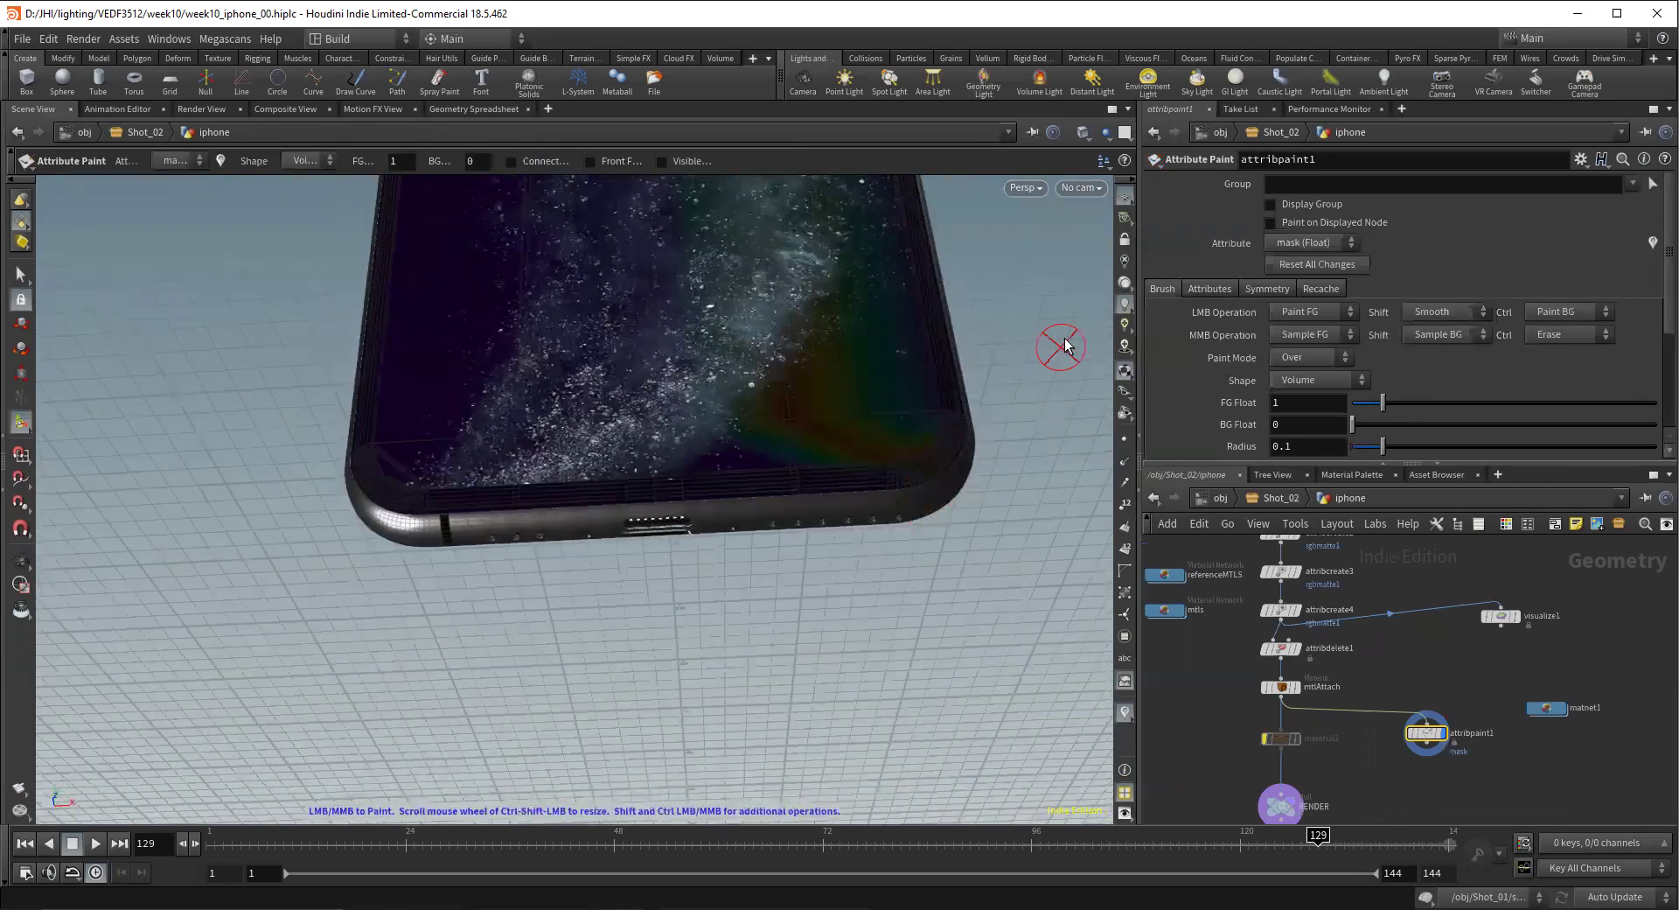
Turn off the viewport's lighting and material display so that only the painted mask colours are drawn on the phone
{"action": "left_click", "coordinate": [1126, 284]}
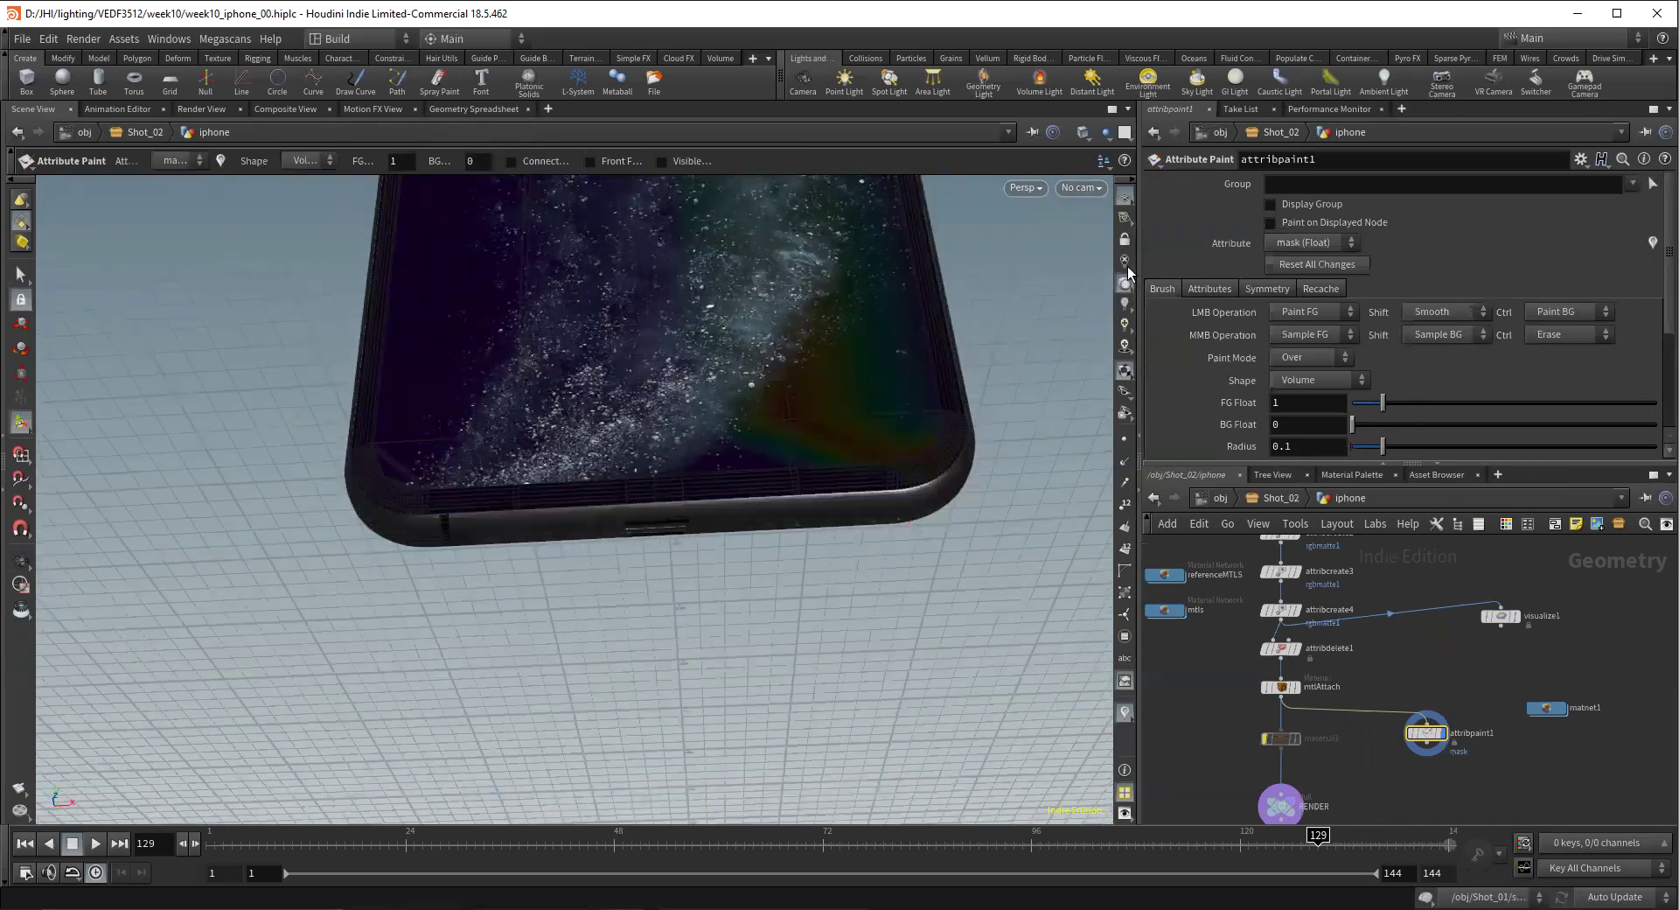
{"action": "left_click", "coordinate": [1127, 263]}
{"action": "left_click_drag", "start_coordinate": [798, 375], "coordinate": [814, 307], "text": "alt"}
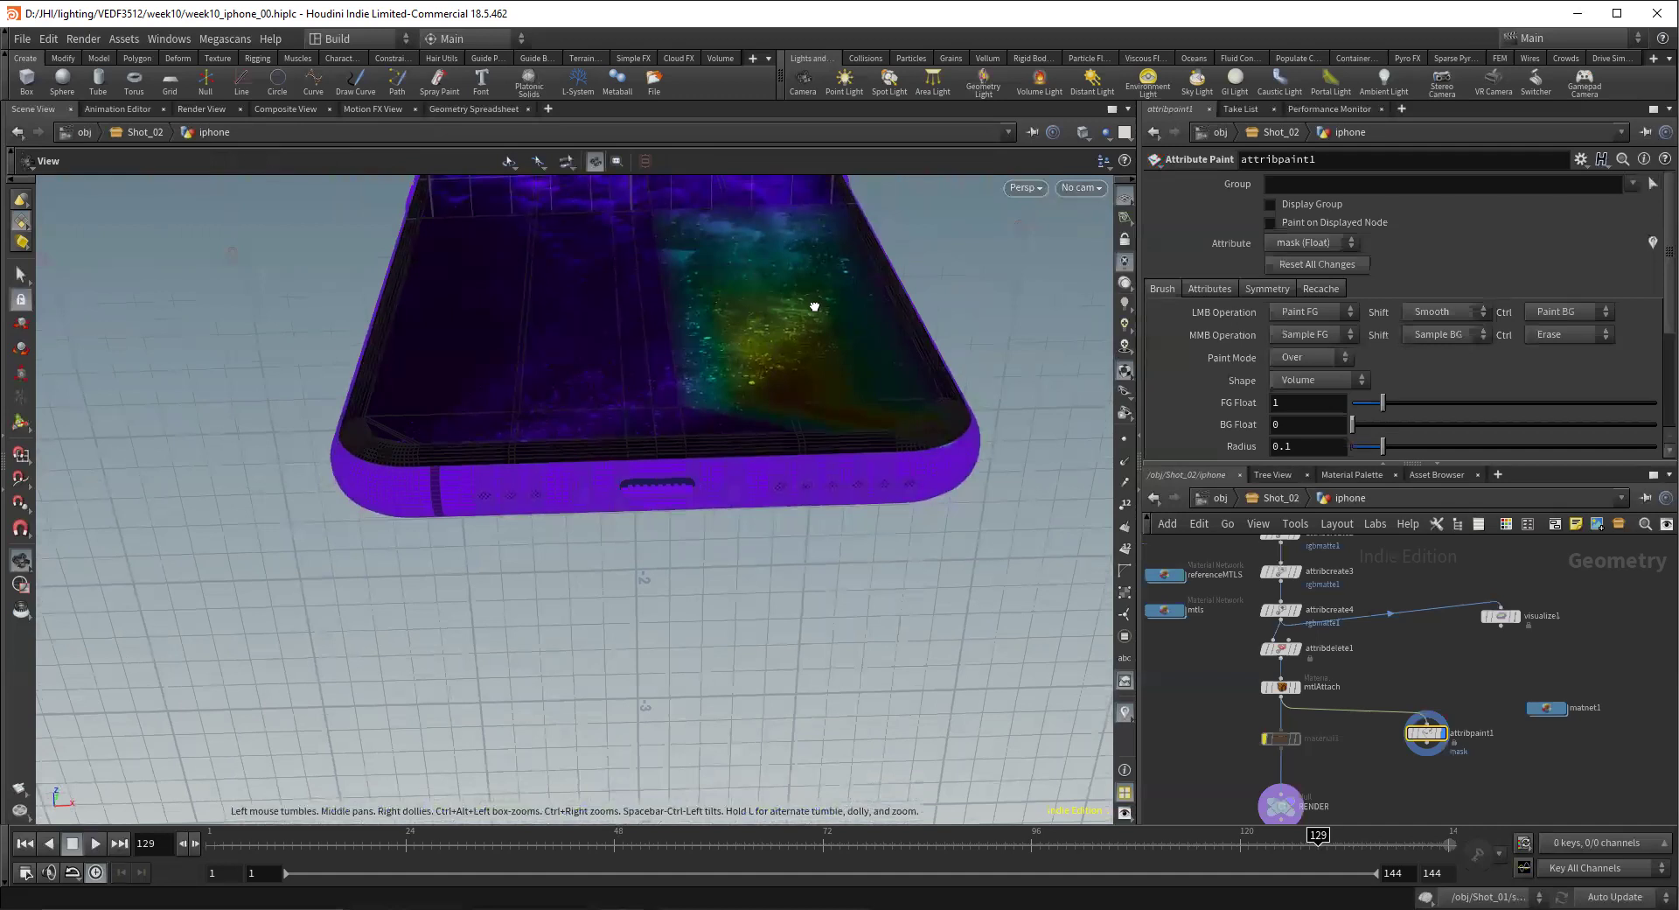
{"action": "left_click", "coordinate": [1124, 376]}
Paint the mask along the phone's bottom edge, from its right corner towards the left
{"action": "left_click_drag", "start_coordinate": [945, 383], "coordinate": [899, 496], "text": "alt"}
{"action": "left_click_drag", "start_coordinate": [924, 401], "coordinate": [947, 406], "text": "alt"}
{"action": "mouse_move", "coordinate": [901, 477]}
{"action": "left_mouse_down"}
{"action": "mouse_move", "coordinate": [737, 500]}
{"action": "mouse_move", "coordinate": [888, 472]}
{"action": "mouse_move", "coordinate": [953, 424]}
{"action": "mouse_move", "coordinate": [767, 517]}
{"action": "mouse_move", "coordinate": [554, 524]}
{"action": "mouse_move", "coordinate": [750, 495]}
{"action": "left_mouse_up"}
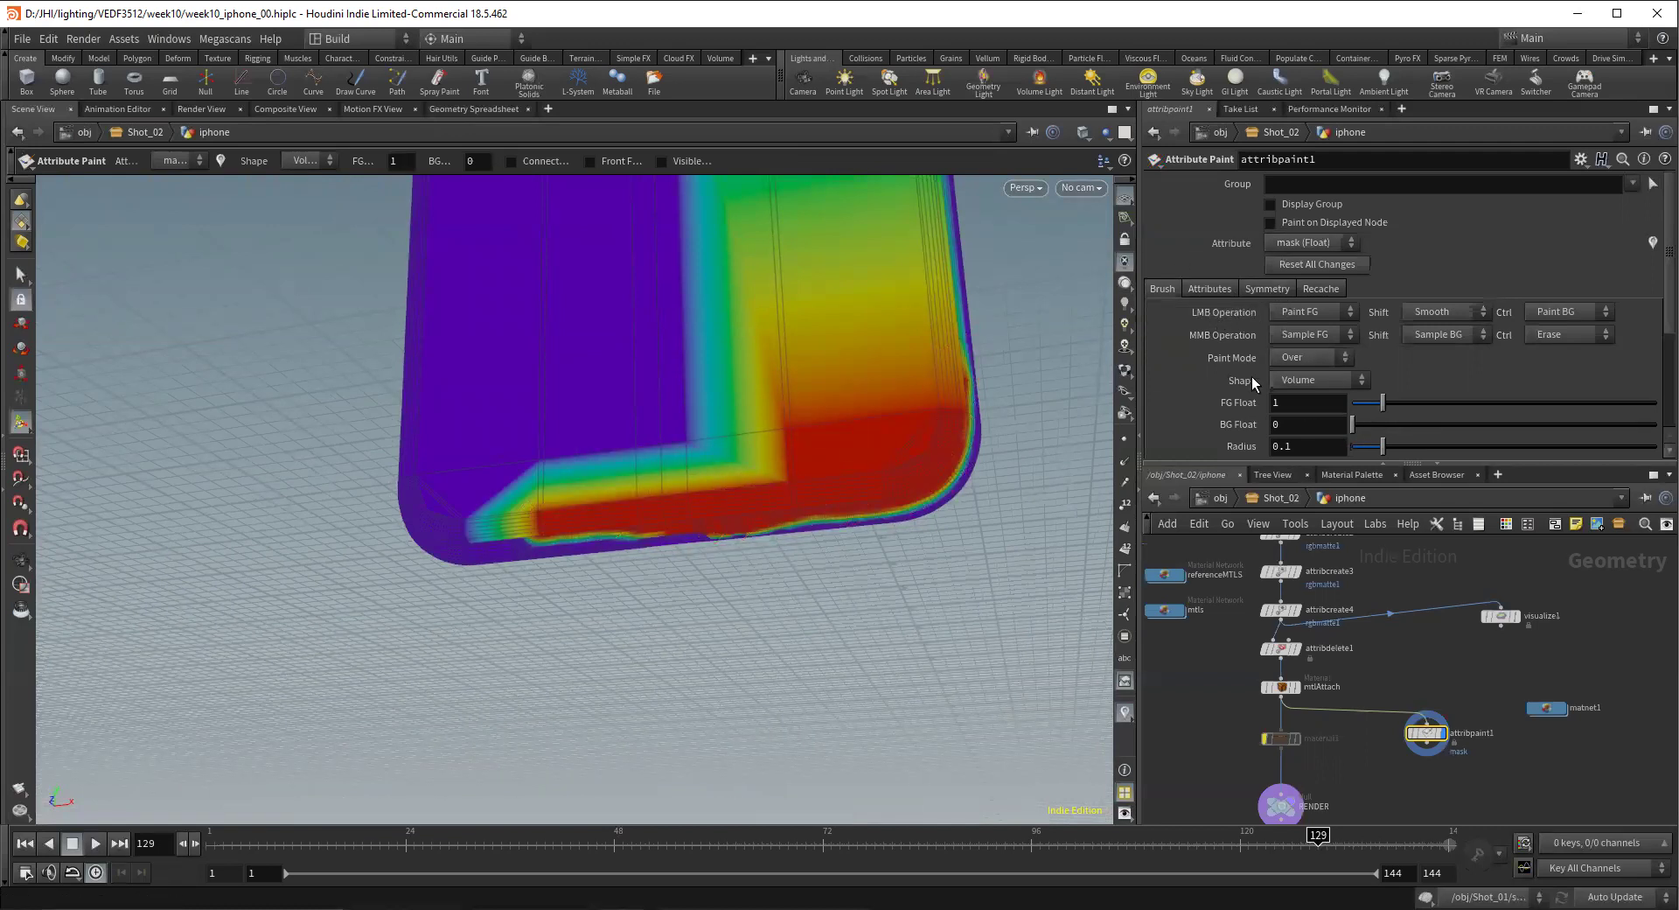
{"action": "left_click_drag", "start_coordinate": [678, 394], "coordinate": [715, 397], "text": "alt"}
{"action": "right_click_drag", "start_coordinate": [551, 499], "coordinate": [767, 525]}
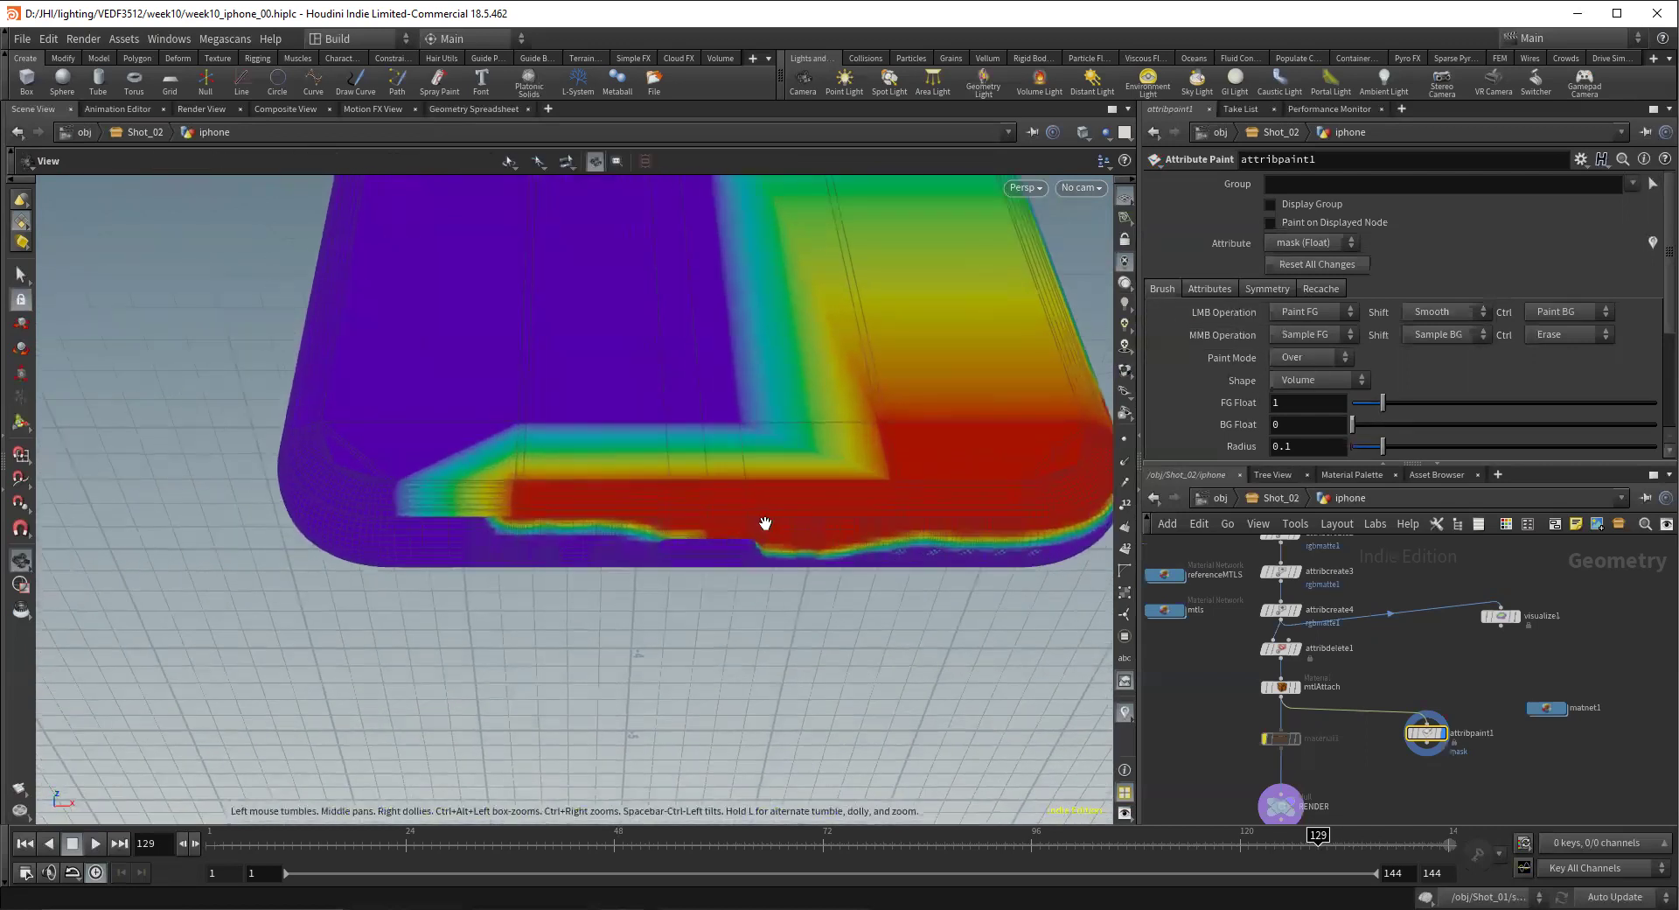
{"action": "key", "text": "Return"}
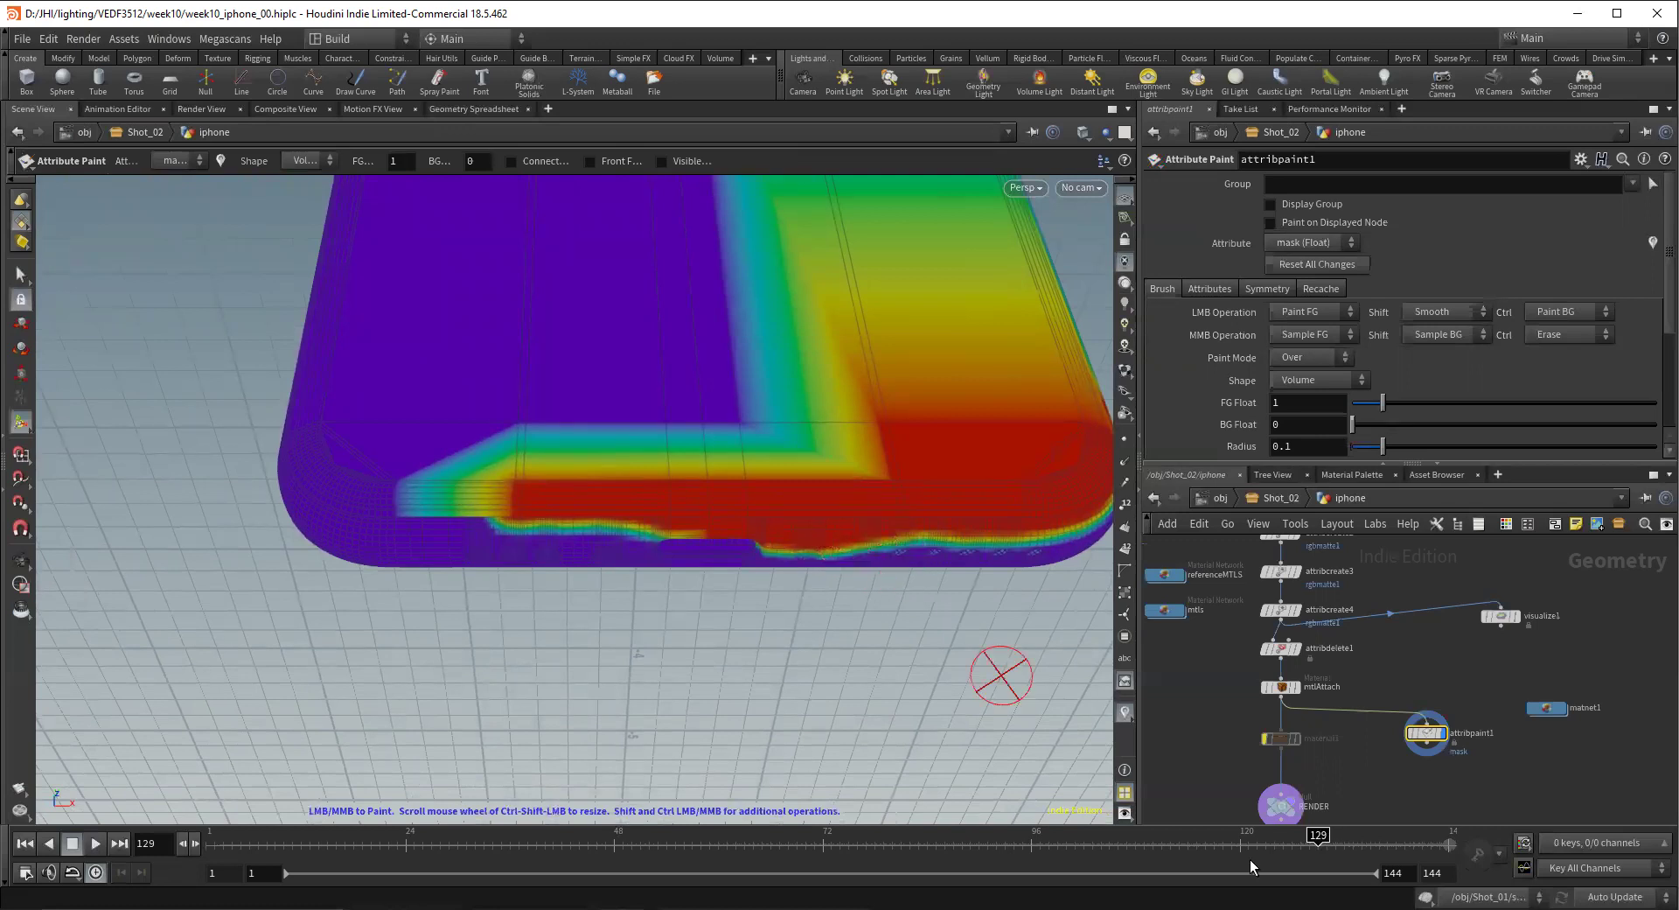
{"action": "left_click_drag", "start_coordinate": [872, 540], "coordinate": [858, 487], "text": "alt"}
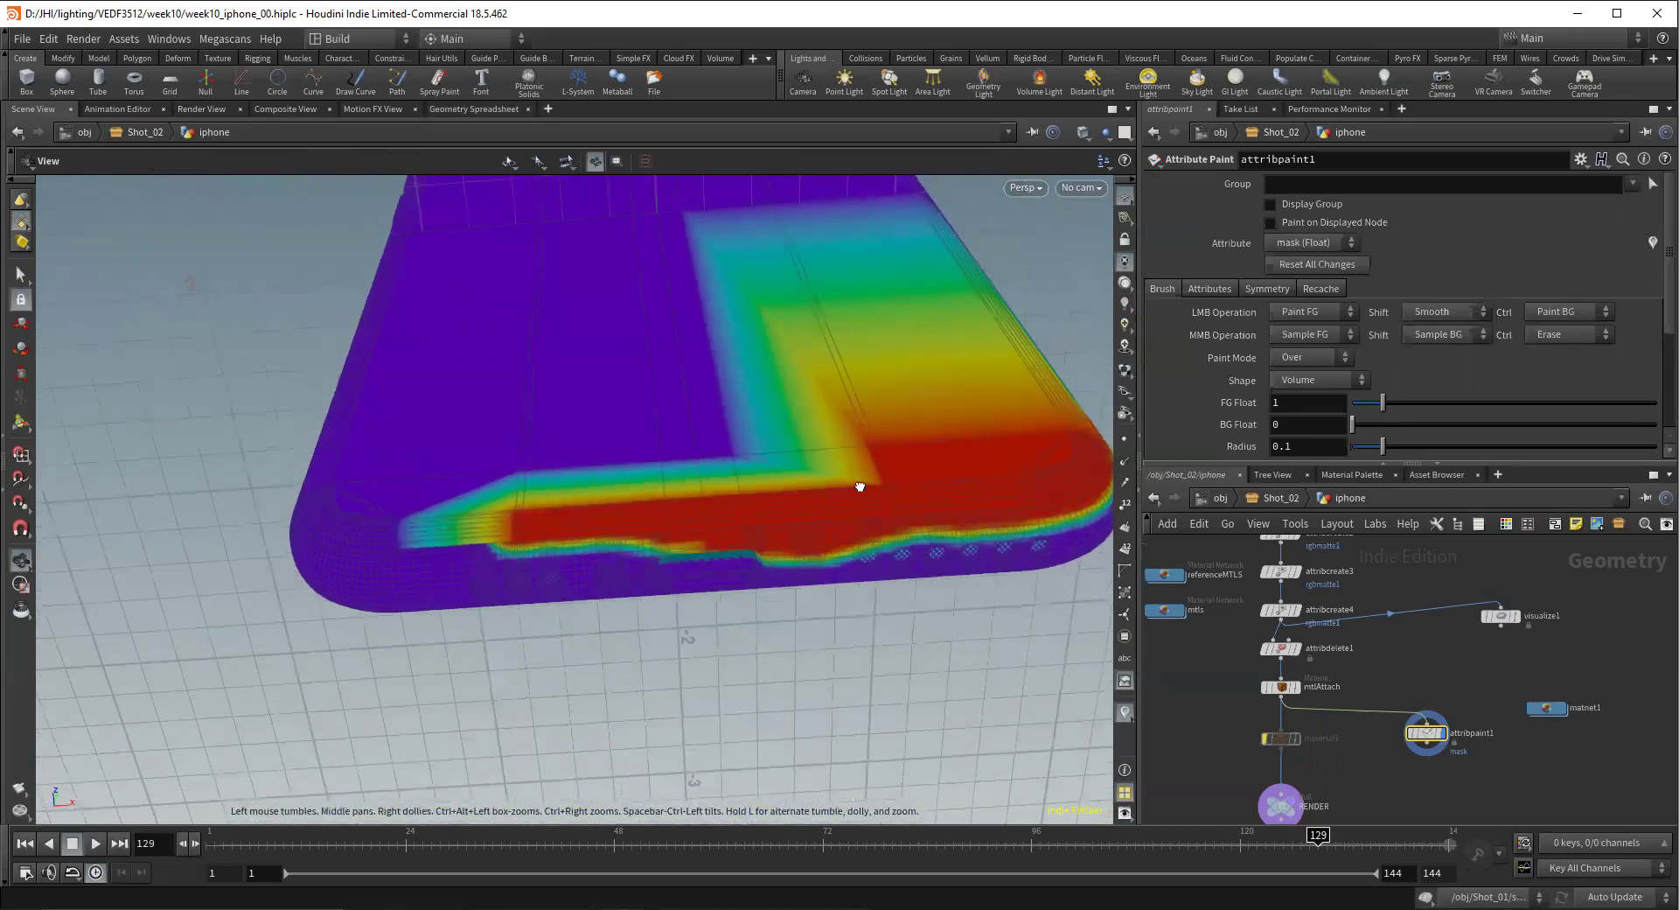
Insert a Subdivide node between mtlAttach and attribpaint1
{"action": "key", "text": "Tab"}
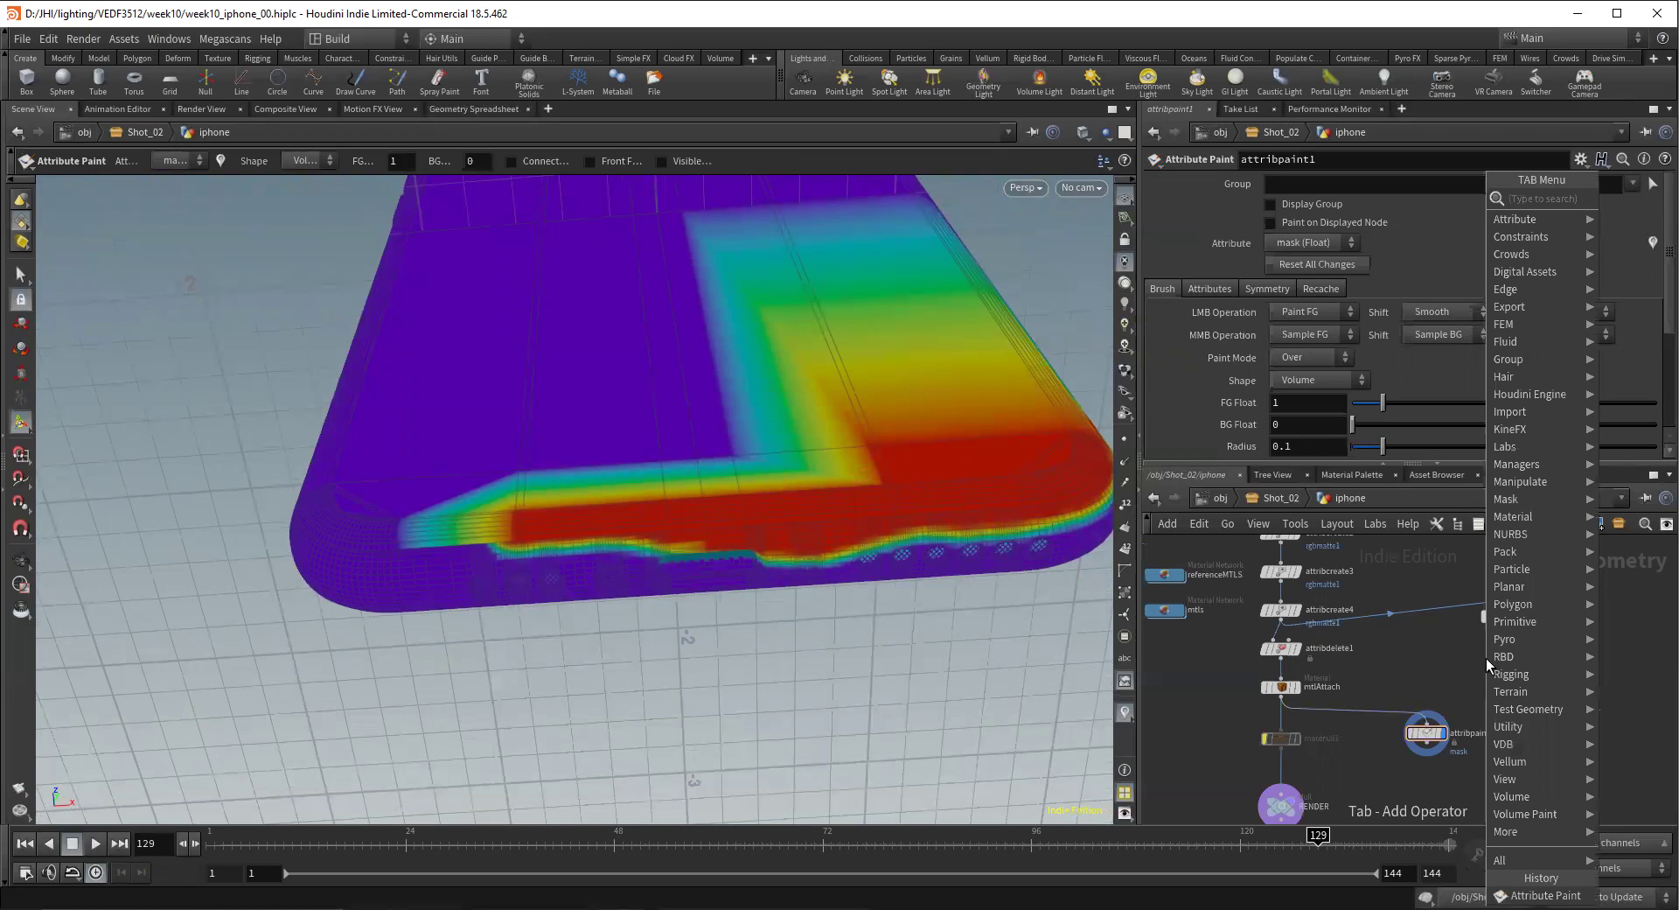
{"action": "type", "text": "subd"}
{"action": "key", "text": "Return"}
{"action": "left_click", "coordinate": [1462, 665]}
{"action": "left_click_drag", "start_coordinate": [1462, 666], "coordinate": [1432, 719]}
{"action": "left_click", "coordinate": [1435, 724]}
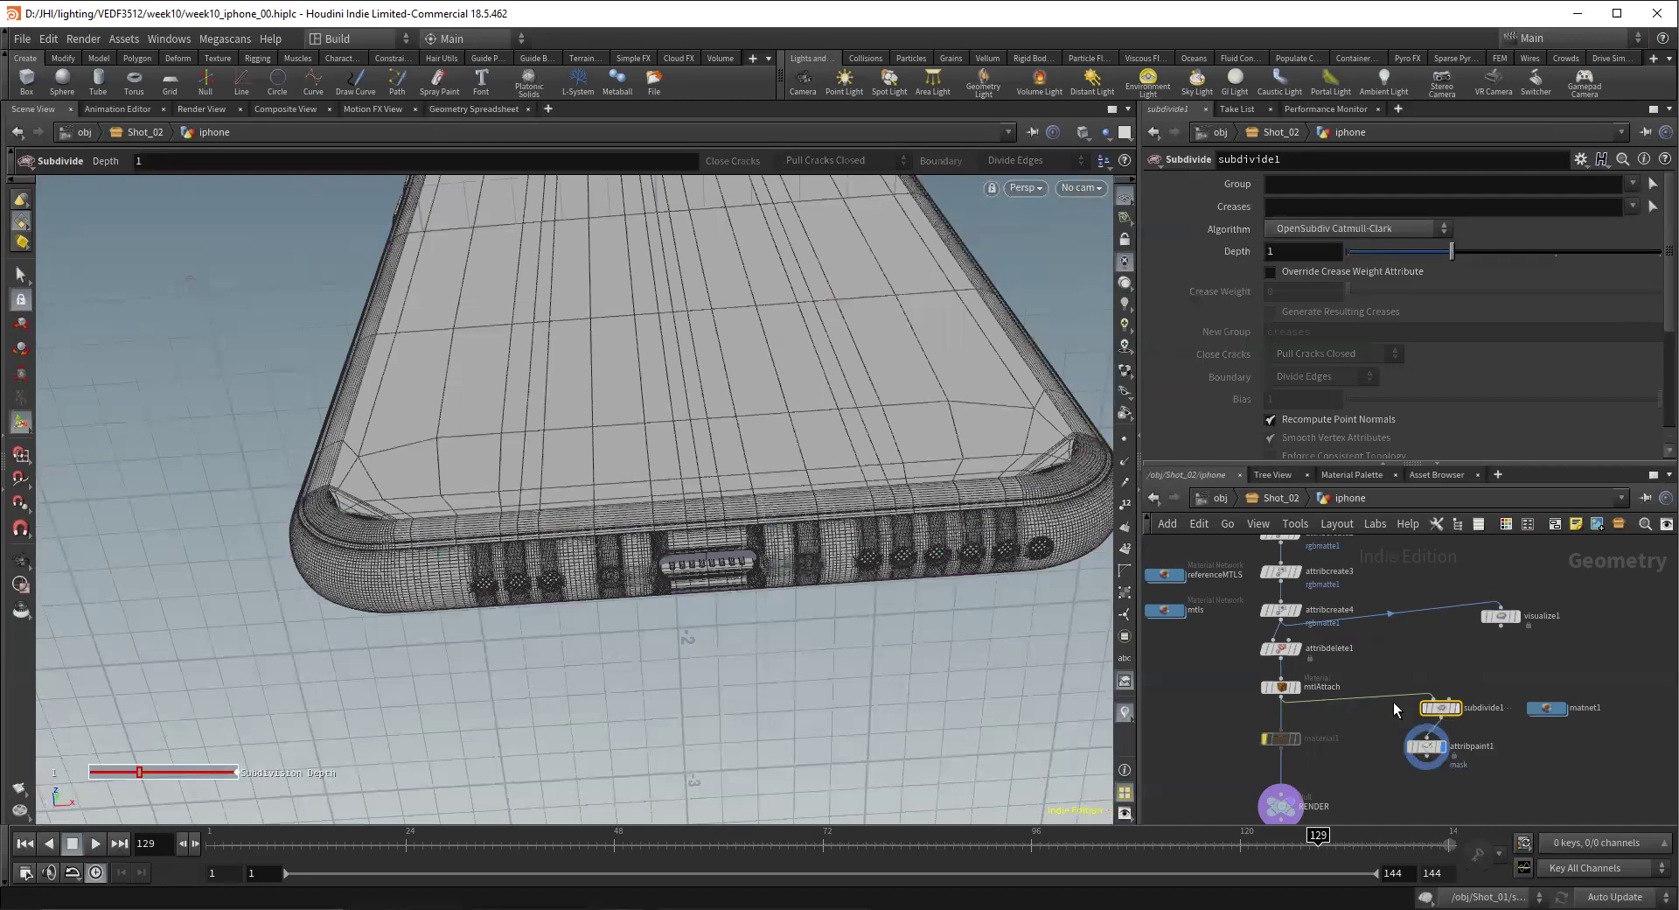
Select attribpaint1 and examine the painted mask on the subdivided phone's bottom edge and rounded corner
{"action": "left_click", "coordinate": [1428, 751]}
{"action": "mouse_move", "coordinate": [799, 487]}
{"action": "left_mouse_down", "text": "alt"}
{"action": "mouse_move", "coordinate": [768, 484]}
{"action": "mouse_move", "coordinate": [897, 641]}
{"action": "mouse_move", "coordinate": [1009, 633]}
{"action": "mouse_move", "coordinate": [906, 573]}
{"action": "left_mouse_up", "text": "alt"}
{"action": "key", "text": "Return"}
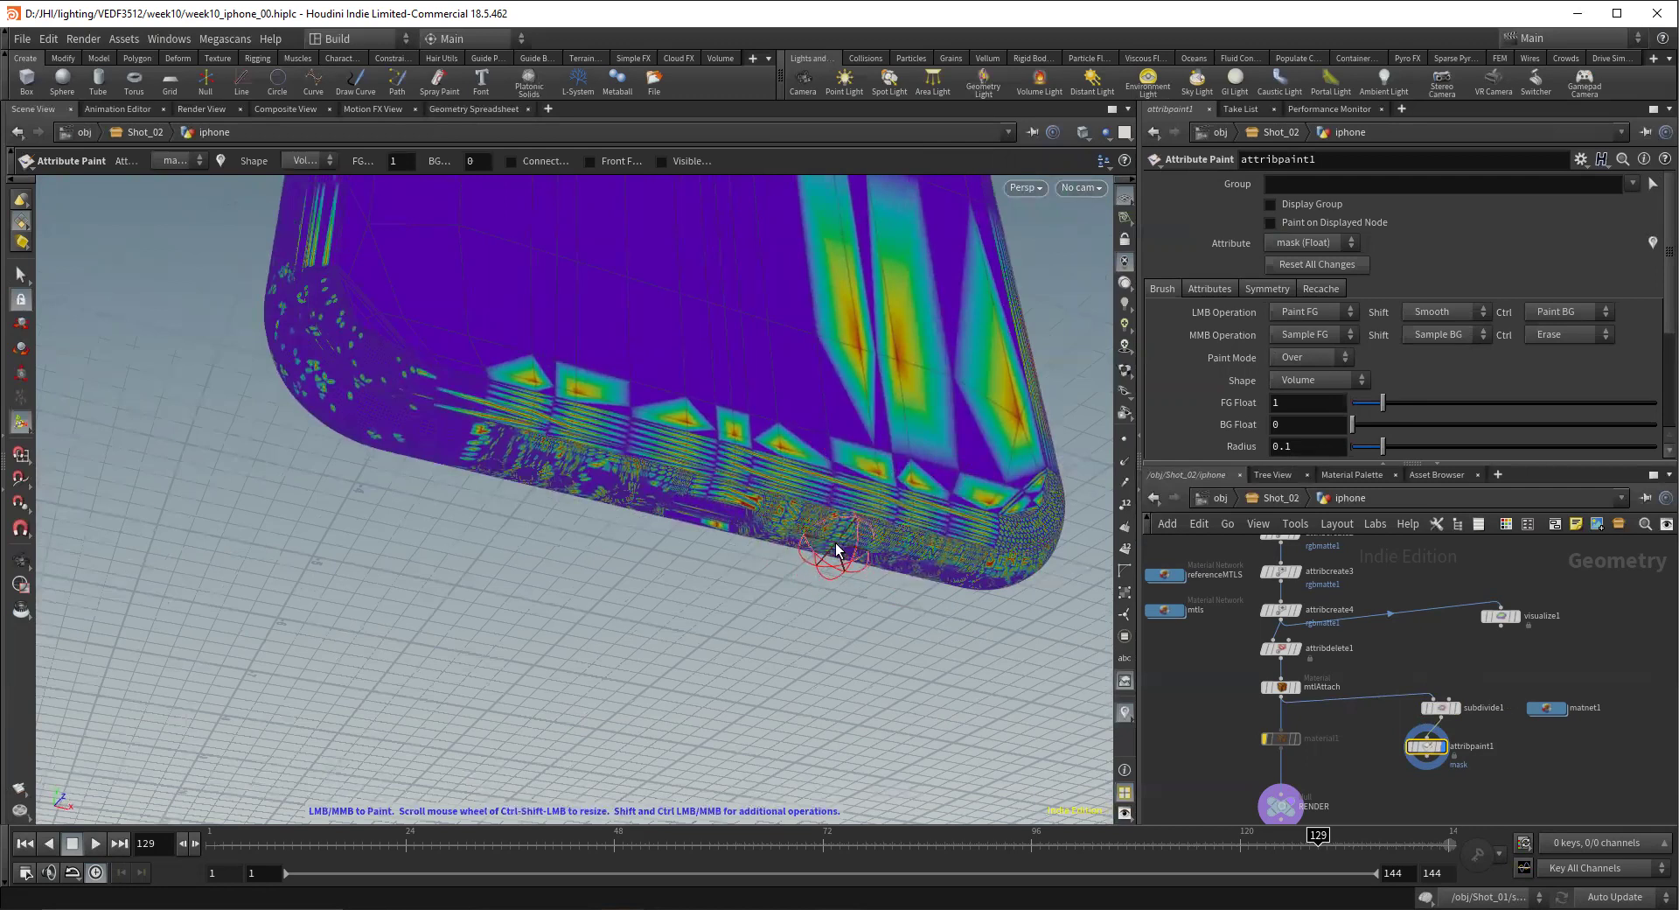
{"action": "left_click_drag", "start_coordinate": [1453, 707], "coordinate": [1439, 713]}
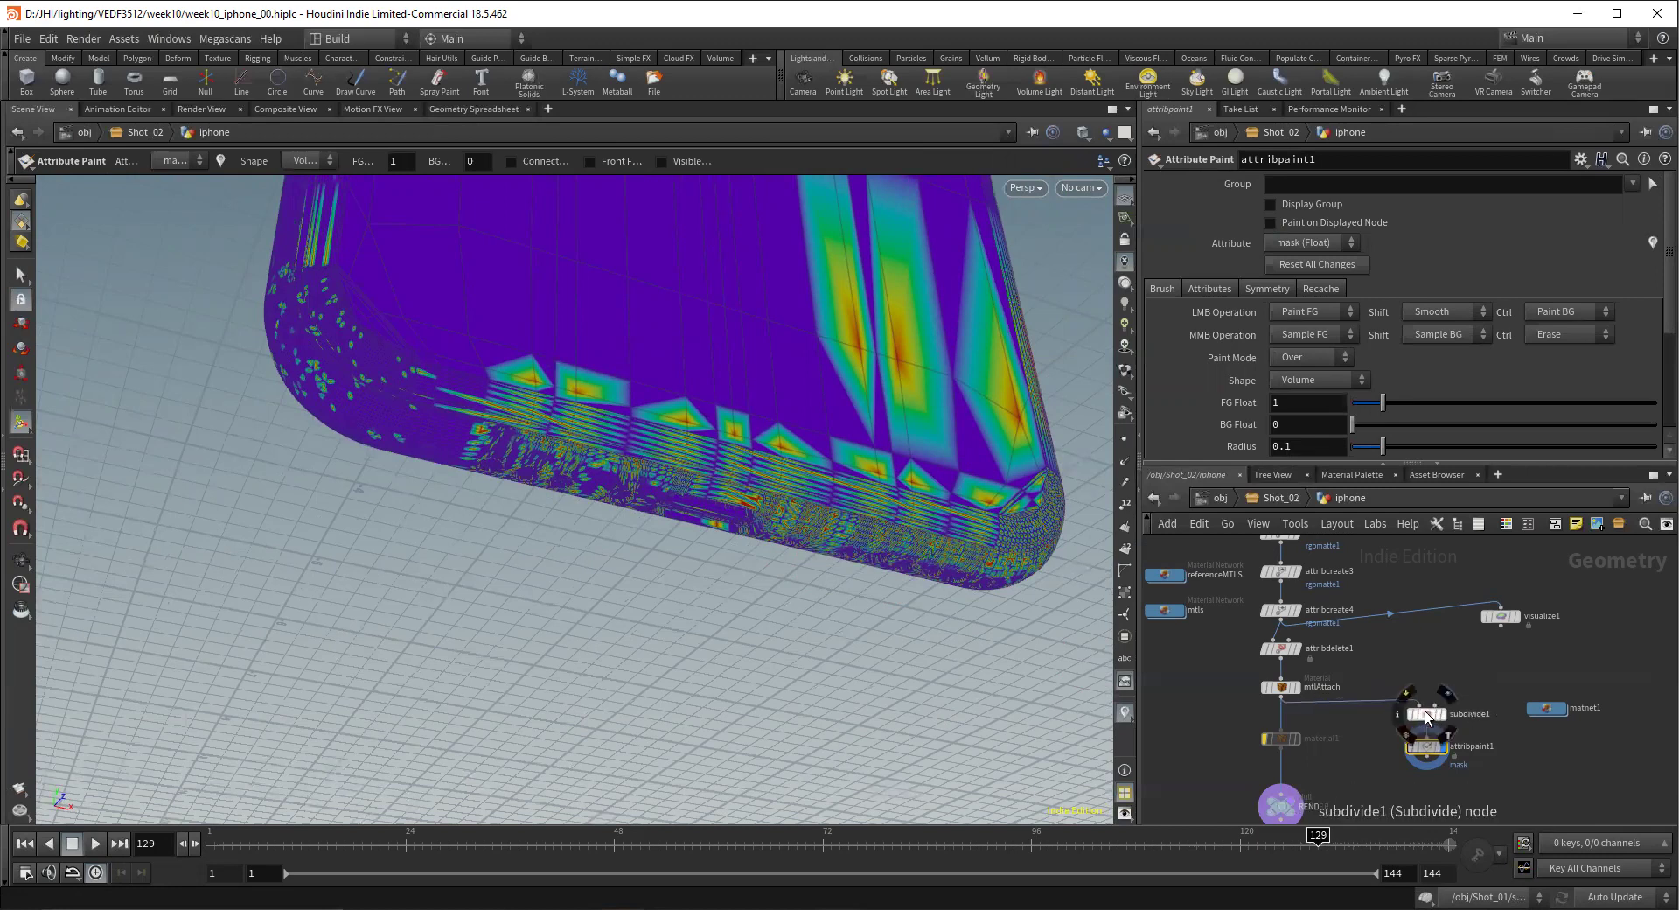
{"action": "mouse_move", "coordinate": [390, 339]}
{"action": "left_mouse_down", "text": "alt"}
{"action": "mouse_move", "coordinate": [507, 365]}
{"action": "mouse_move", "coordinate": [622, 432]}
{"action": "mouse_move", "coordinate": [645, 400]}
{"action": "left_mouse_up", "text": "alt"}
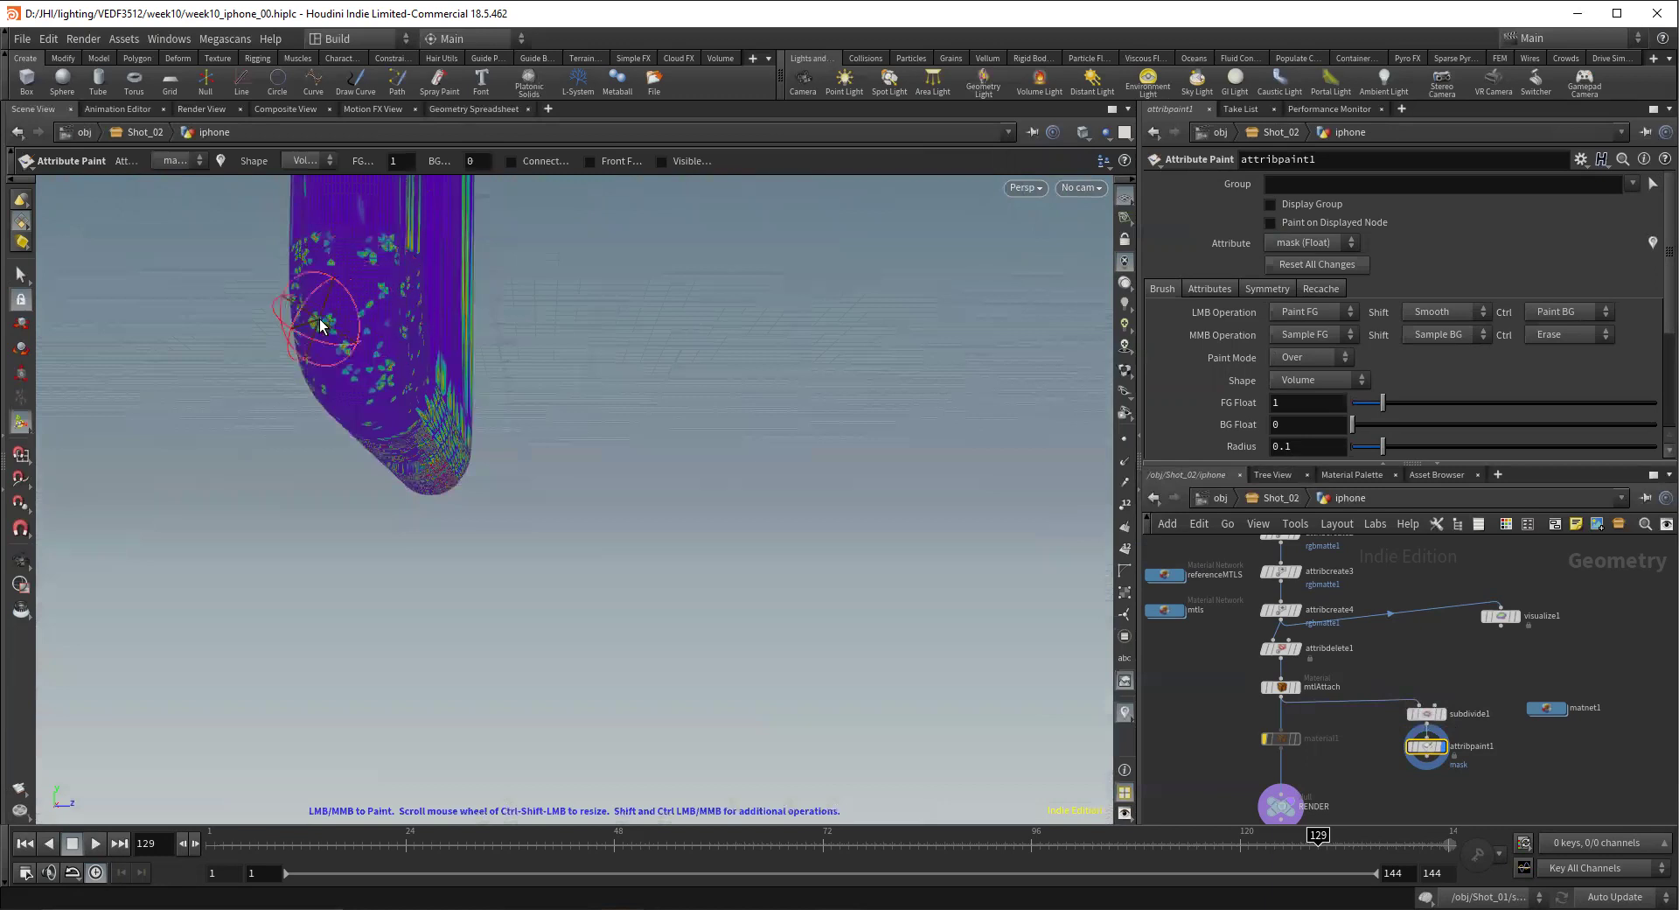
{"action": "left_click_drag", "start_coordinate": [486, 437], "coordinate": [287, 448], "text": "alt"}
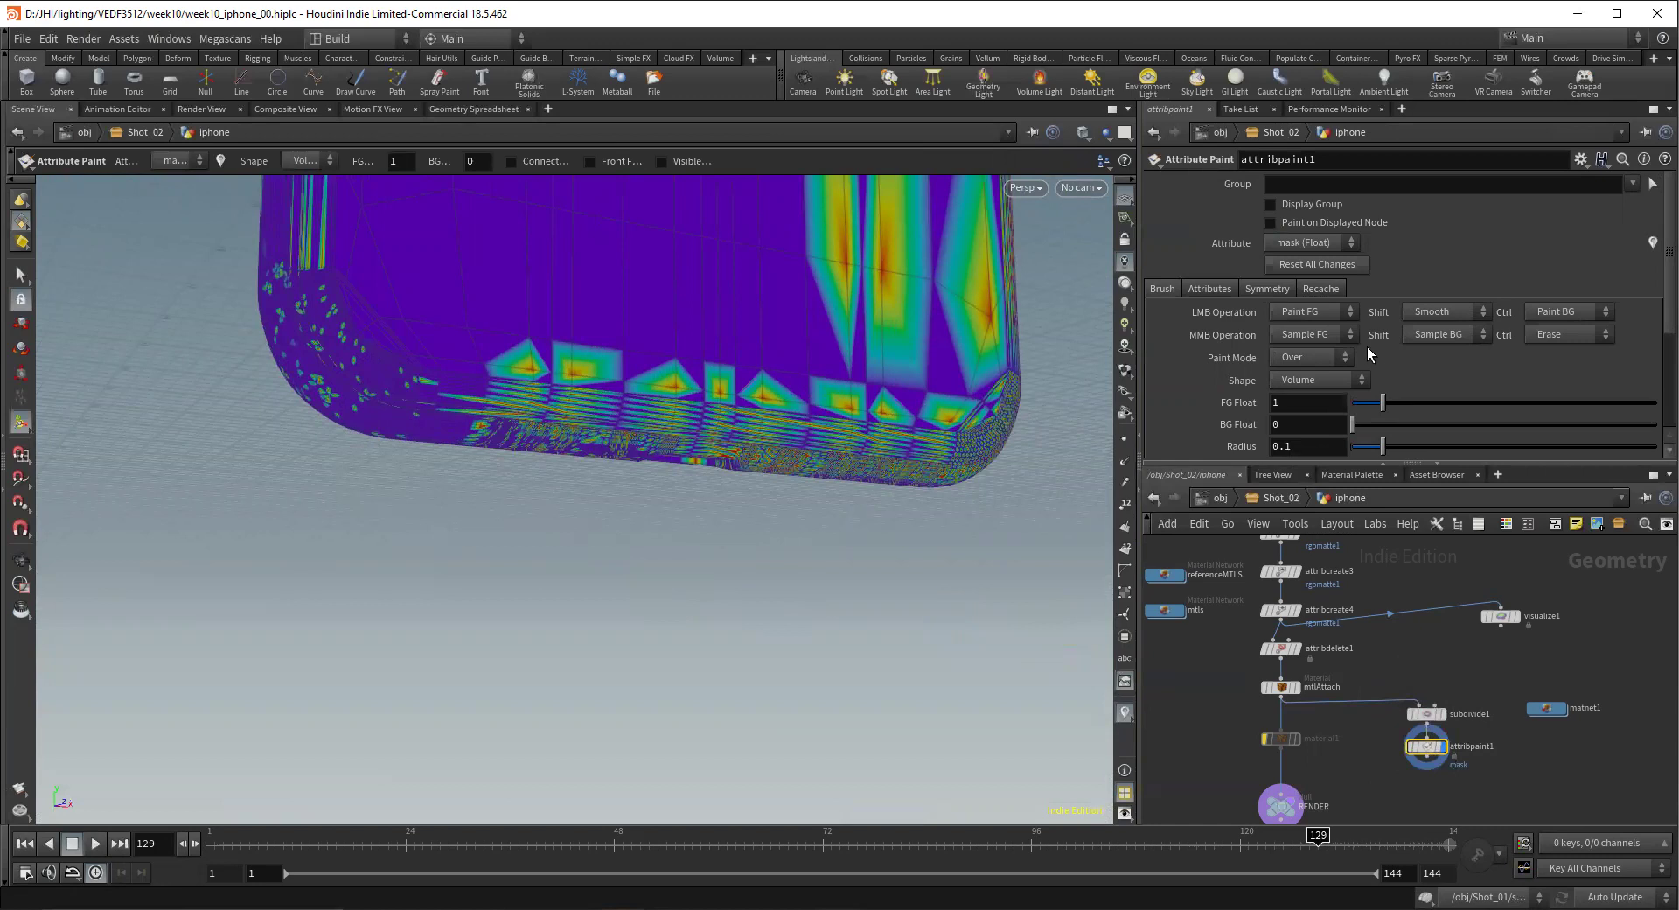
Set attribpaint1's recache method to Re-Send Rays and recache the strokes
{"action": "left_click", "coordinate": [1322, 289]}
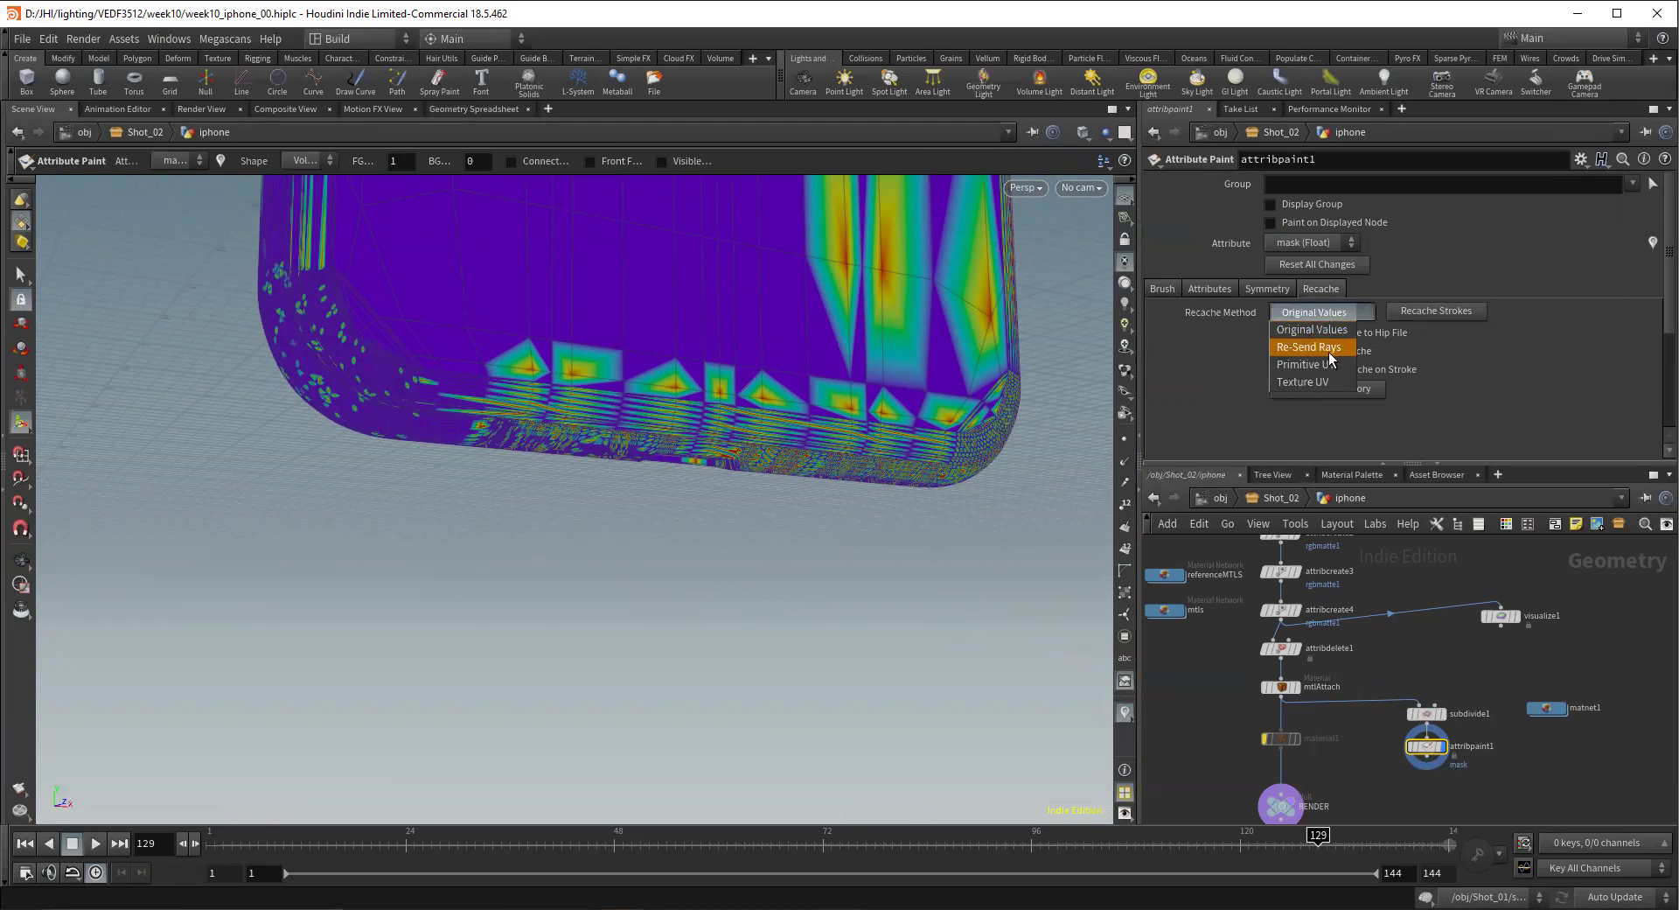
{"action": "key", "text": "Return"}
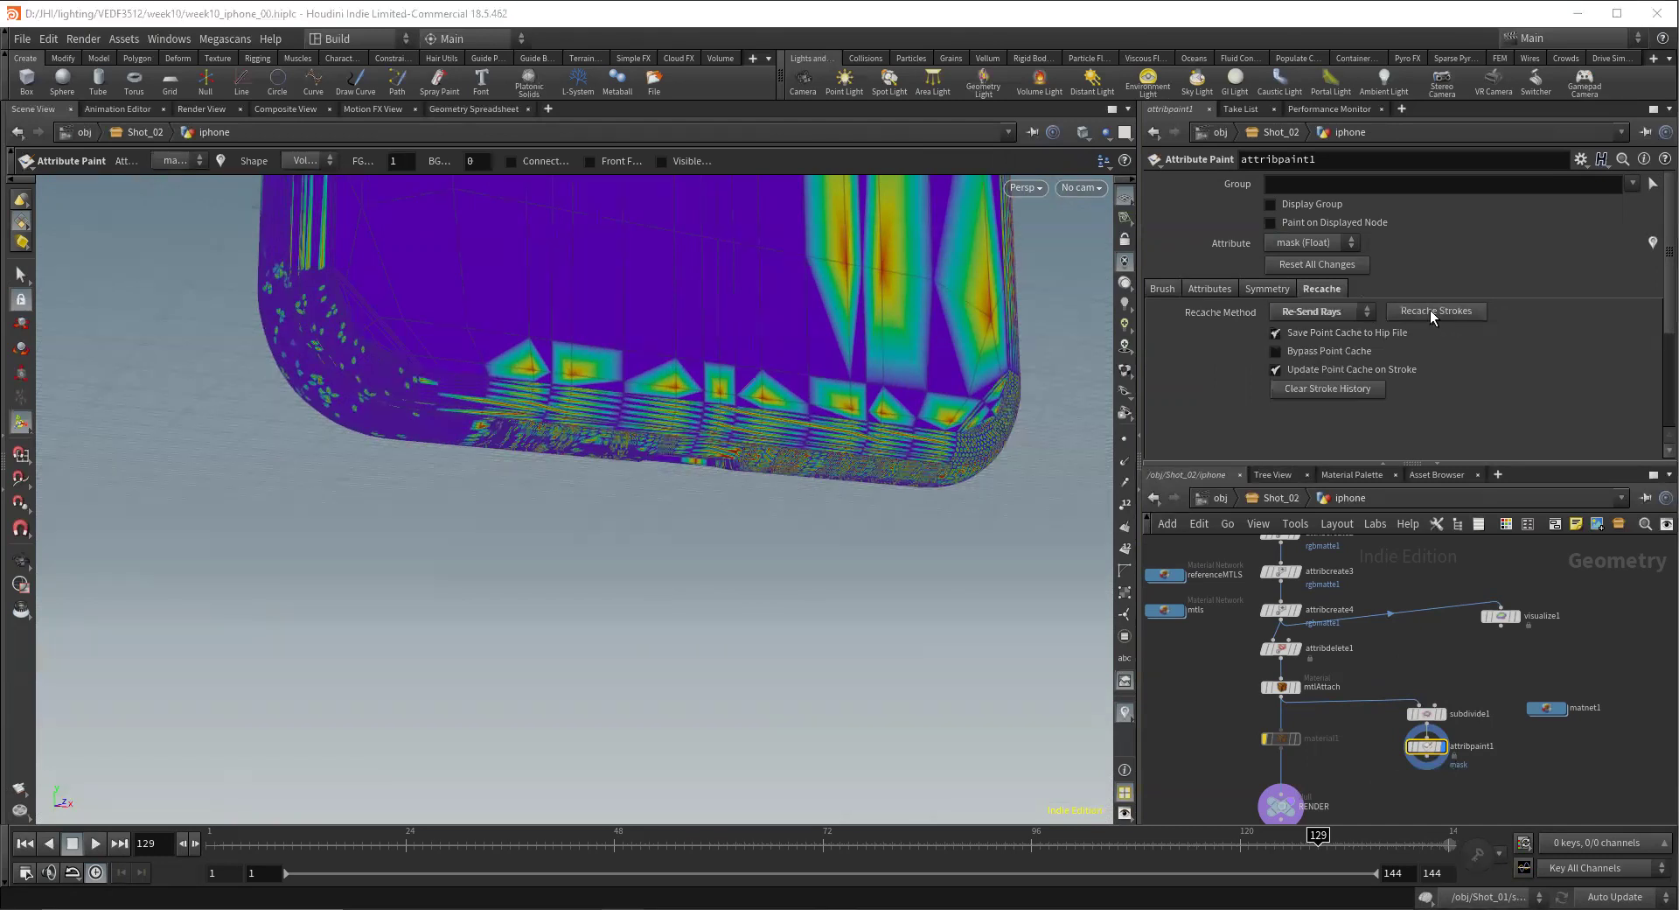
{"action": "left_click", "coordinate": [1435, 310]}
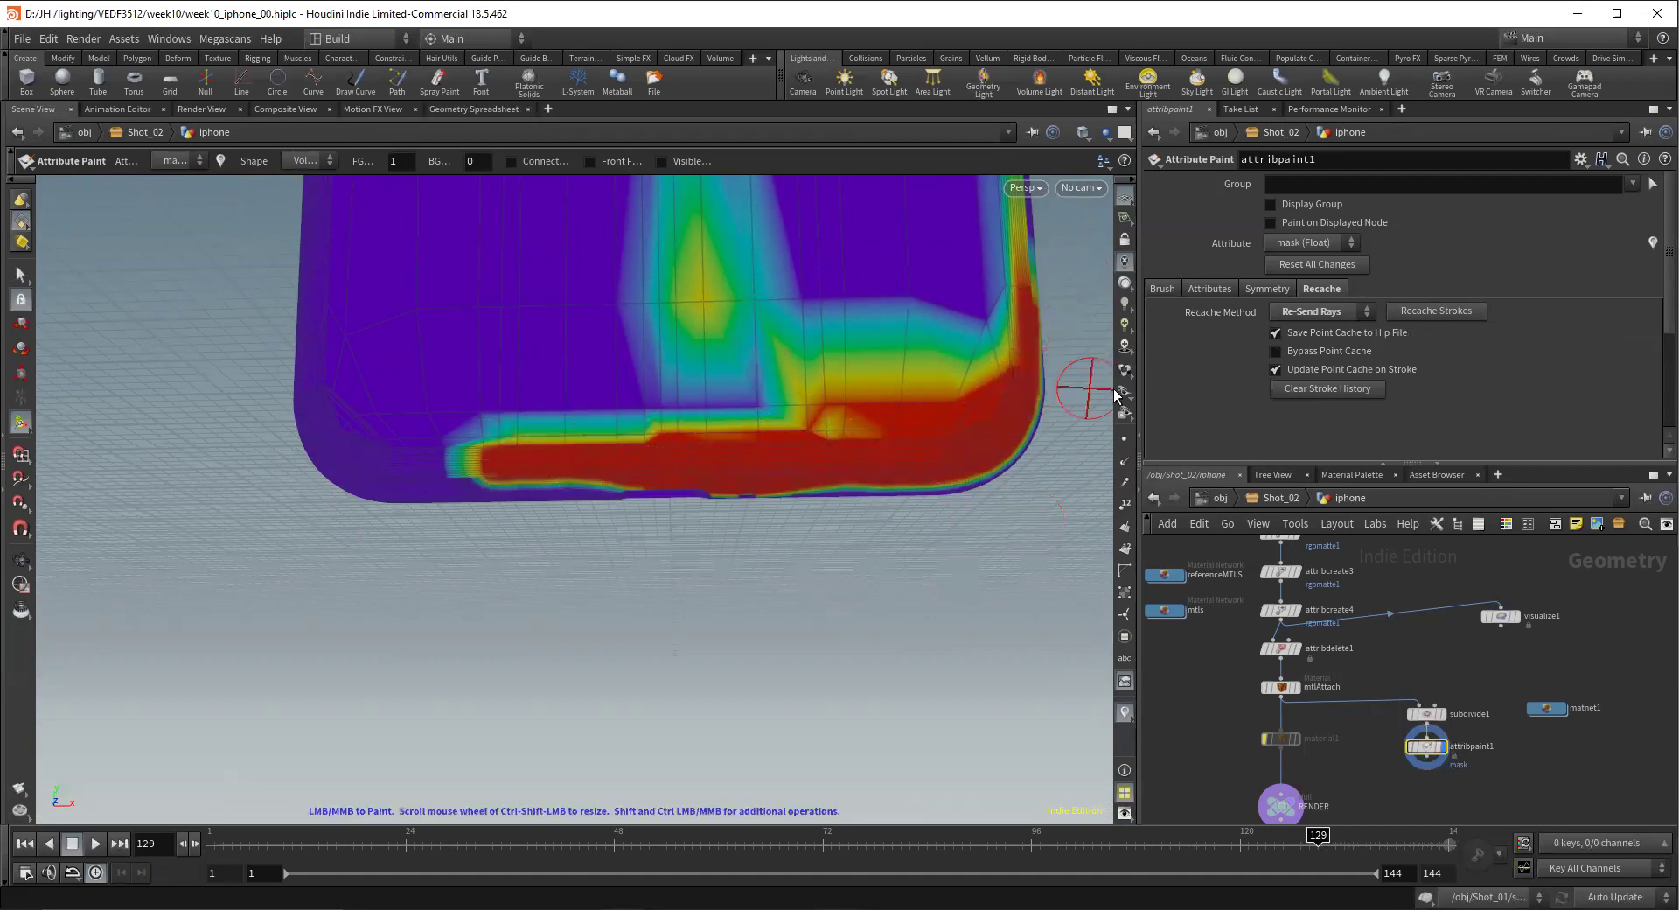
Examine the recached mask on the phone's bottom edge, up close around the charging port
{"action": "mouse_move", "coordinate": [964, 413]}
{"action": "right_mouse_down", "text": "alt"}
{"action": "mouse_move", "coordinate": [806, 371]}
{"action": "mouse_move", "coordinate": [840, 341]}
{"action": "right_mouse_up", "text": "alt"}
{"action": "middle_click_drag", "start_coordinate": [839, 341], "coordinate": [722, 376], "text": "alt"}
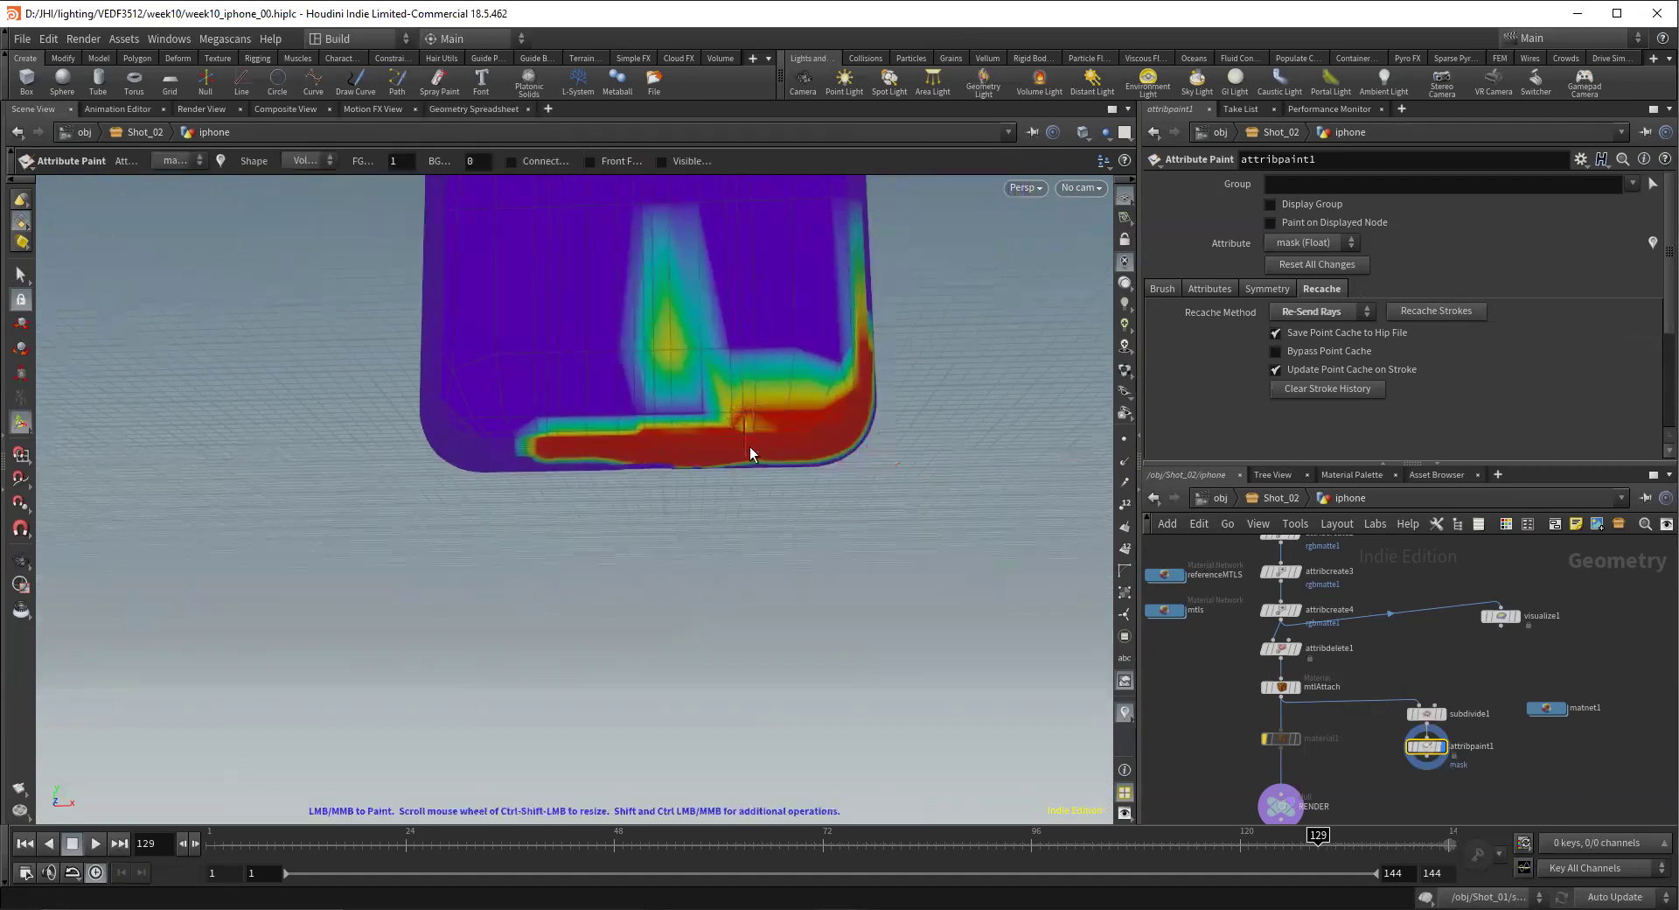
{"action": "right_click_drag", "start_coordinate": [607, 446], "coordinate": [900, 456], "text": "alt"}
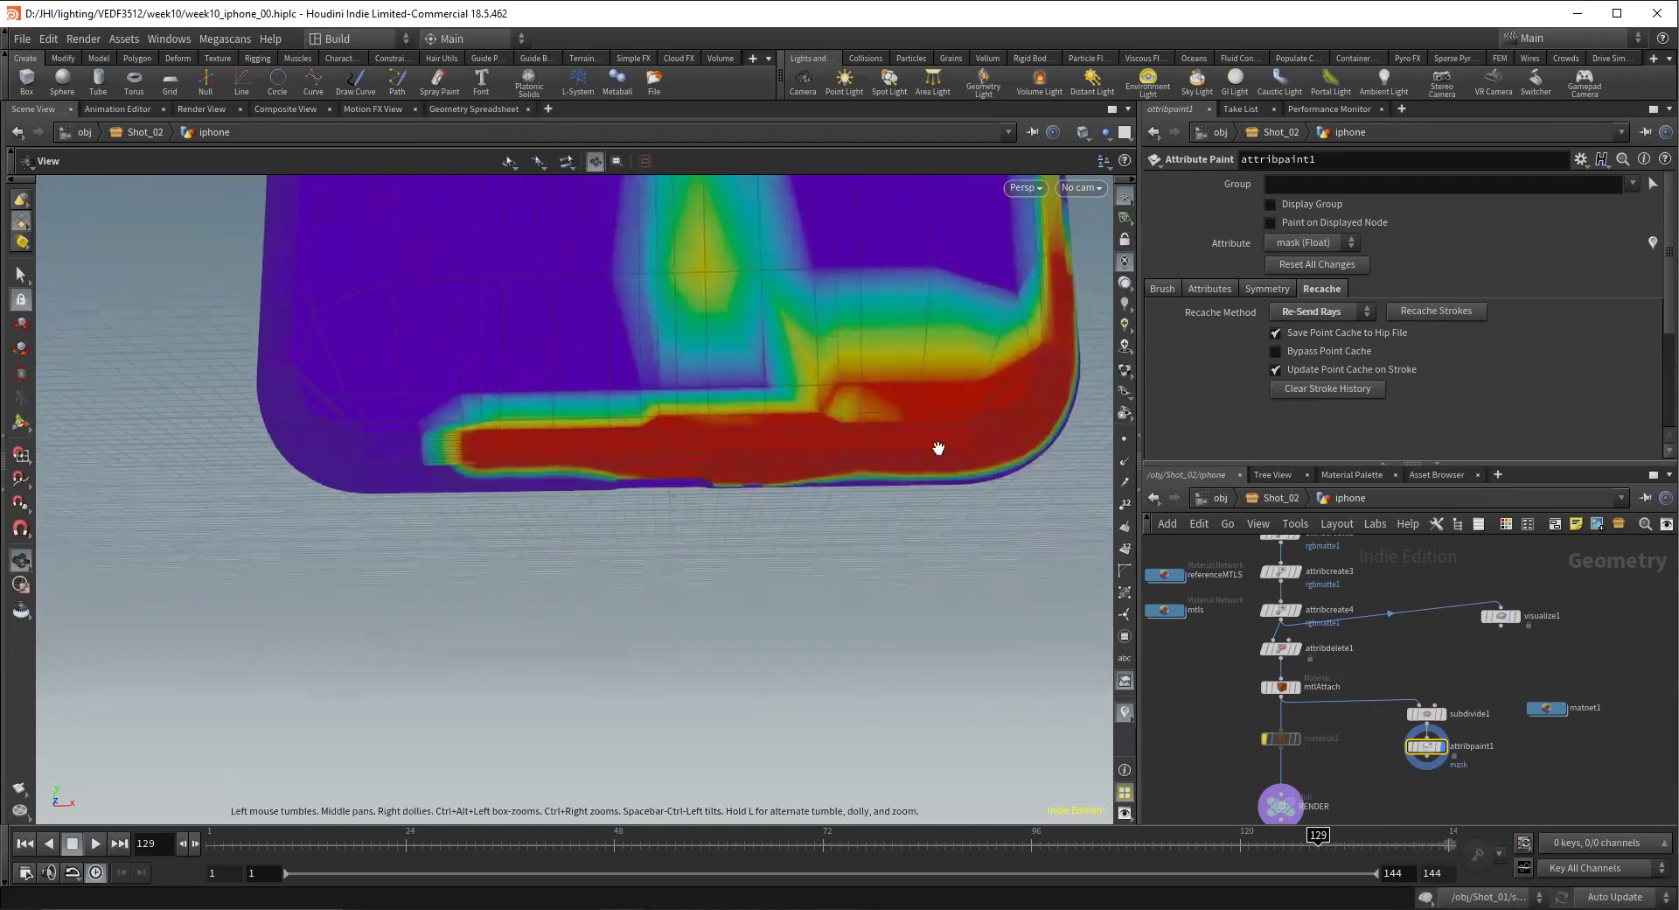
{"action": "left_click_drag", "start_coordinate": [900, 456], "coordinate": [803, 369], "text": "alt"}
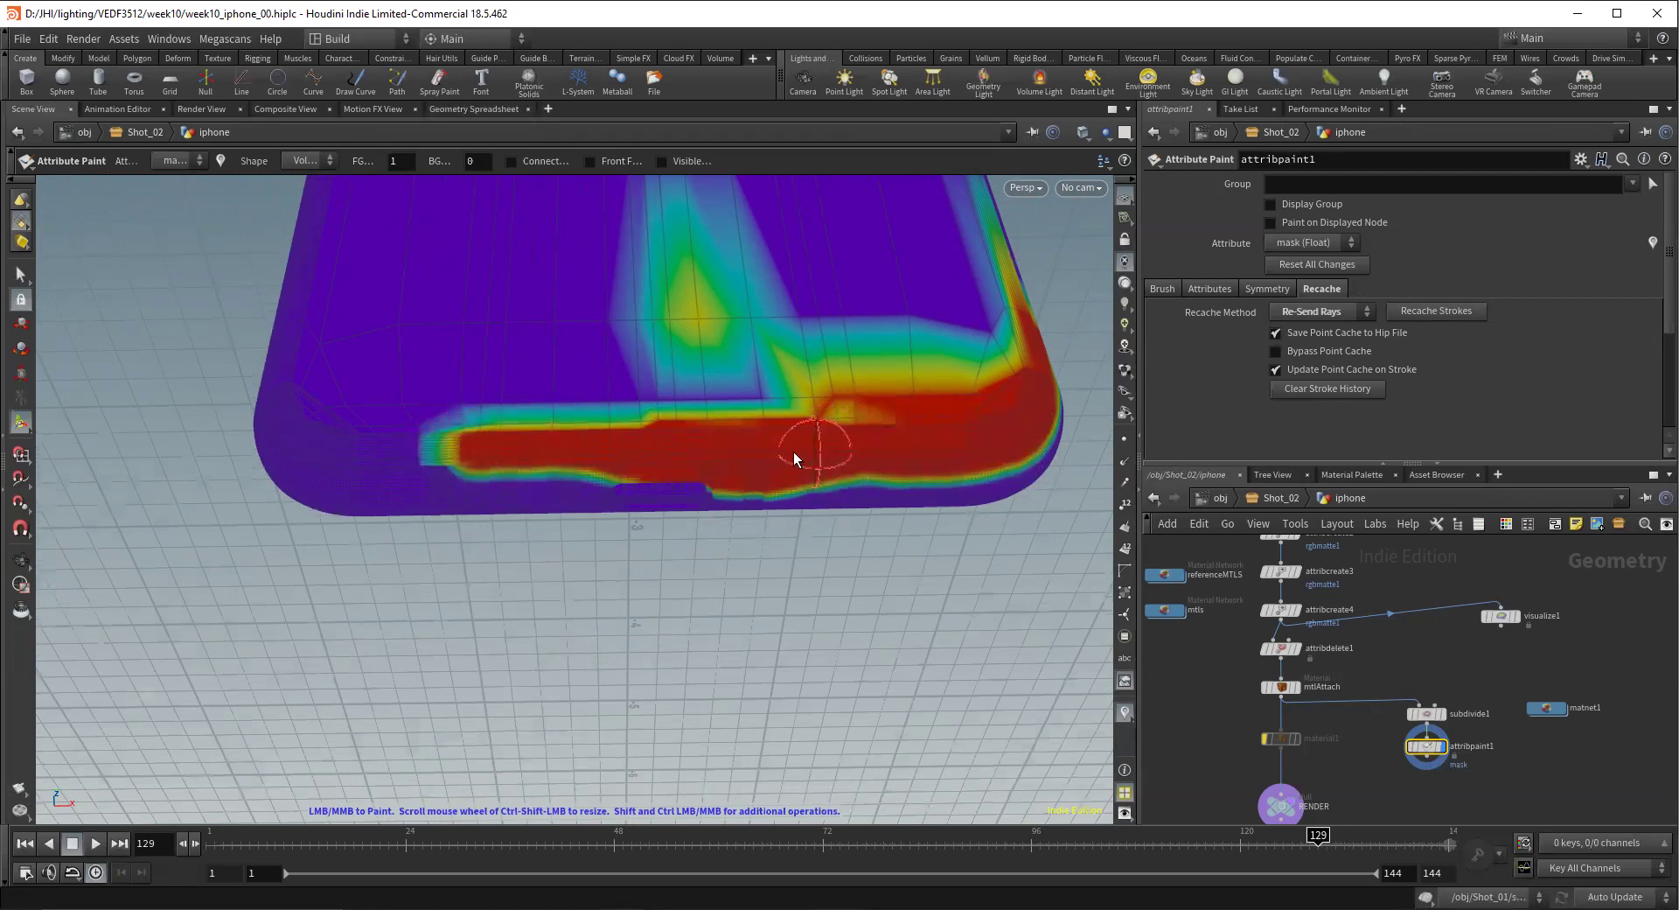
{"action": "right_click_drag", "start_coordinate": [676, 487], "coordinate": [831, 487], "text": "alt"}
{"action": "mouse_move", "coordinate": [832, 487]}
{"action": "left_mouse_down", "text": "alt"}
{"action": "mouse_move", "coordinate": [881, 349]}
{"action": "mouse_move", "coordinate": [860, 320]}
{"action": "left_mouse_up", "text": "alt"}
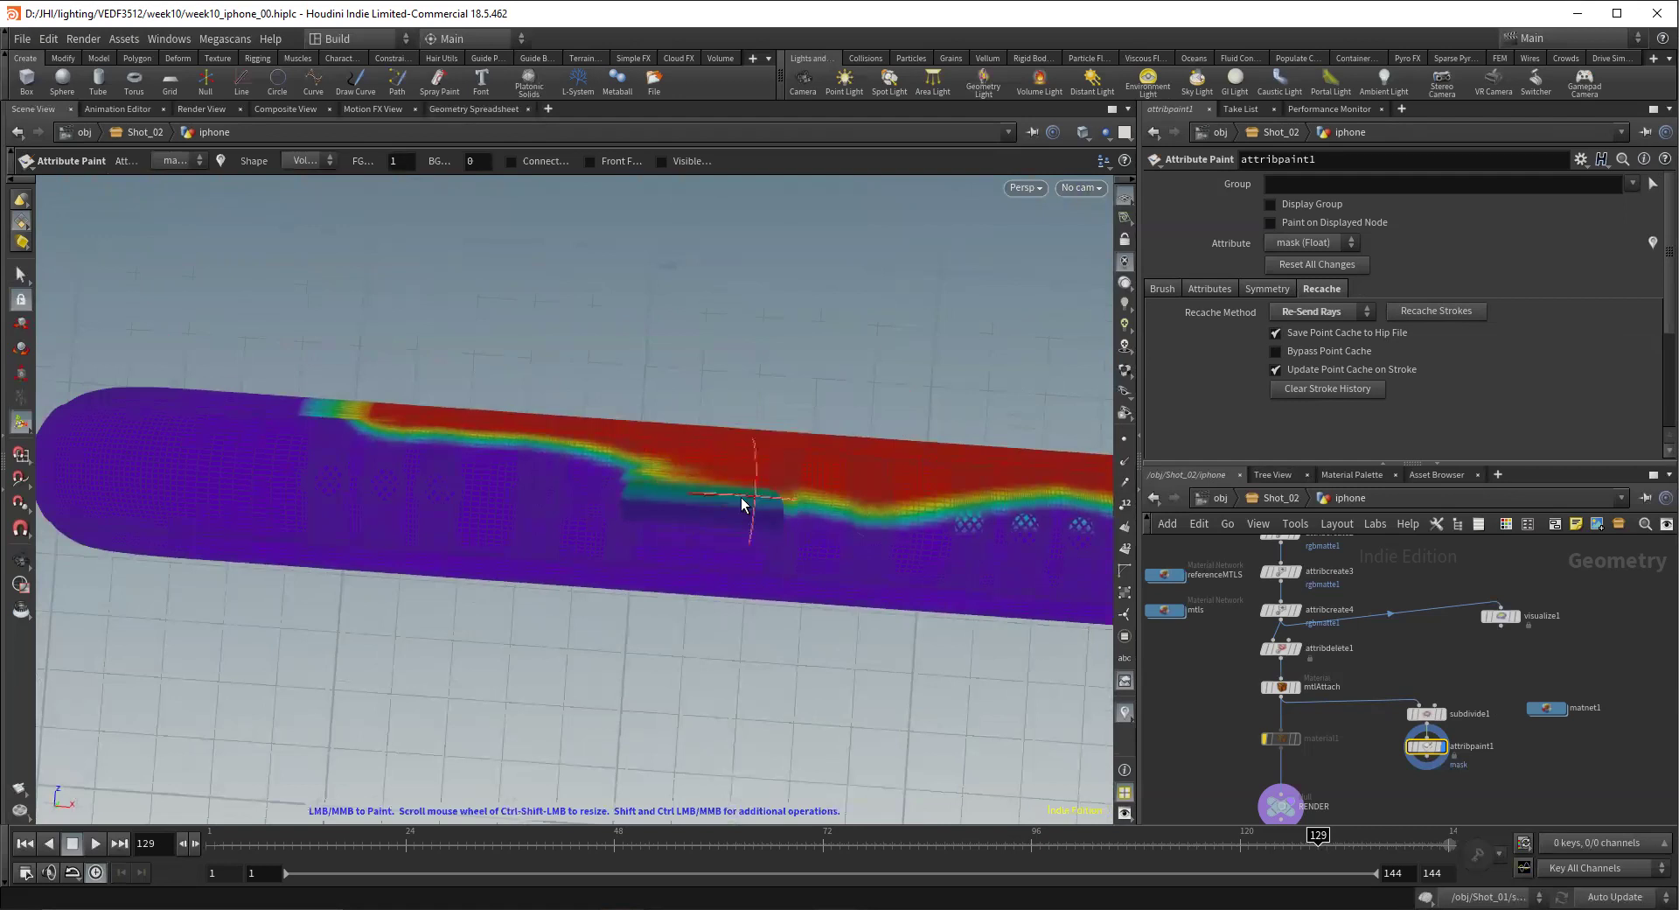
{"action": "mouse_move", "coordinate": [740, 499]}
{"action": "right_mouse_down", "text": "alt"}
{"action": "mouse_move", "coordinate": [776, 439]}
{"action": "mouse_move", "coordinate": [716, 371]}
{"action": "right_mouse_up", "text": "alt"}
{"action": "mouse_move", "coordinate": [716, 371]}
{"action": "left_mouse_down"}
{"action": "mouse_move", "coordinate": [644, 424]}
{"action": "mouse_move", "coordinate": [626, 498]}
{"action": "left_mouse_up"}
{"action": "key", "text": "Return"}
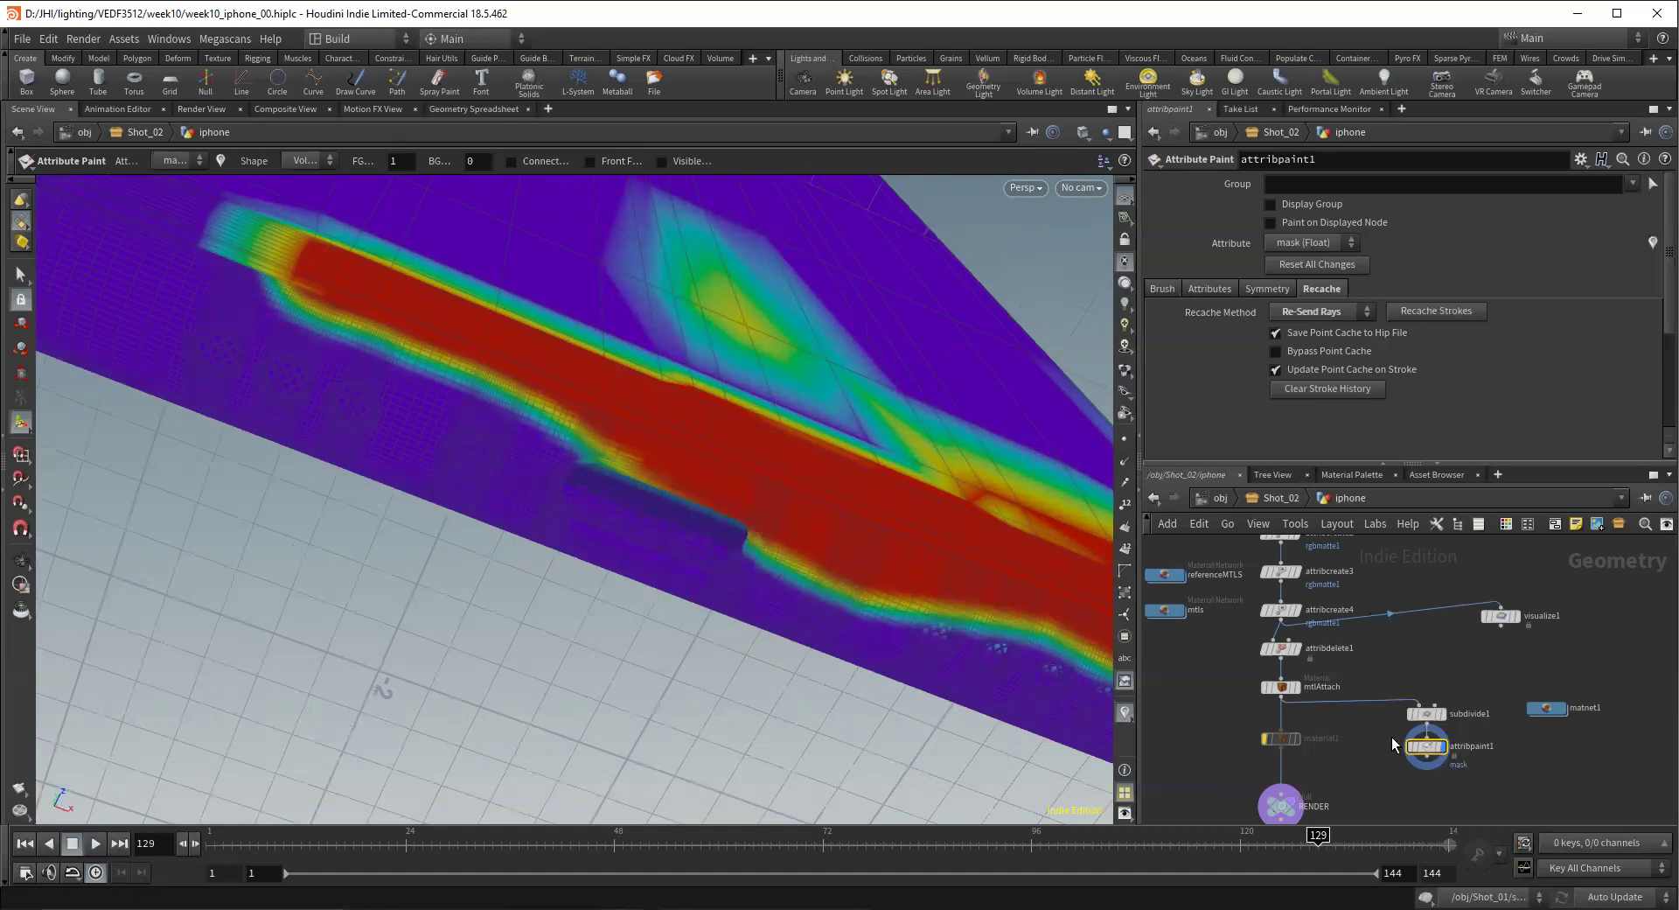
Display the mtlAttach node and delete the subdivide1 and attribpaint1 nodes
{"action": "left_click", "coordinate": [1298, 688]}
{"action": "left_click_drag", "start_coordinate": [1384, 675], "coordinate": [1439, 757]}
{"action": "key", "text": "Delete"}
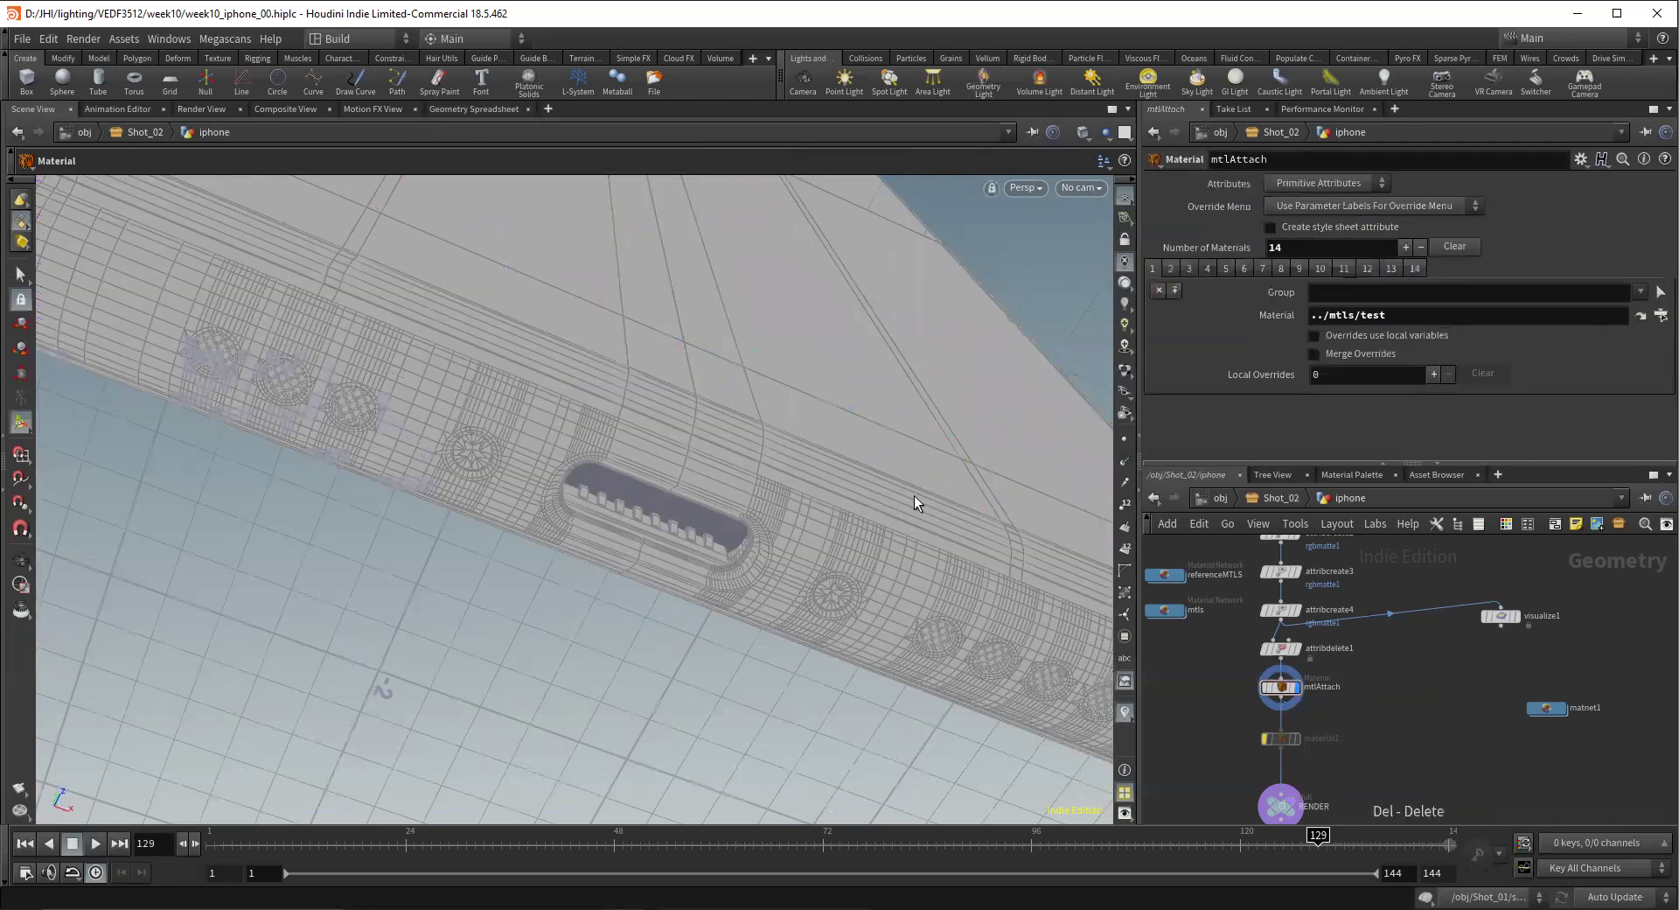
Select the mtlAttach node, switch to geometry selection and turn off the group list in the viewport
{"action": "mouse_move", "coordinate": [855, 516]}
{"action": "left_mouse_down"}
{"action": "mouse_move", "coordinate": [769, 514]}
{"action": "mouse_move", "coordinate": [839, 516]}
{"action": "left_mouse_up"}
{"action": "left_click", "coordinate": [1285, 690]}
{"action": "left_click", "coordinate": [21, 275]}
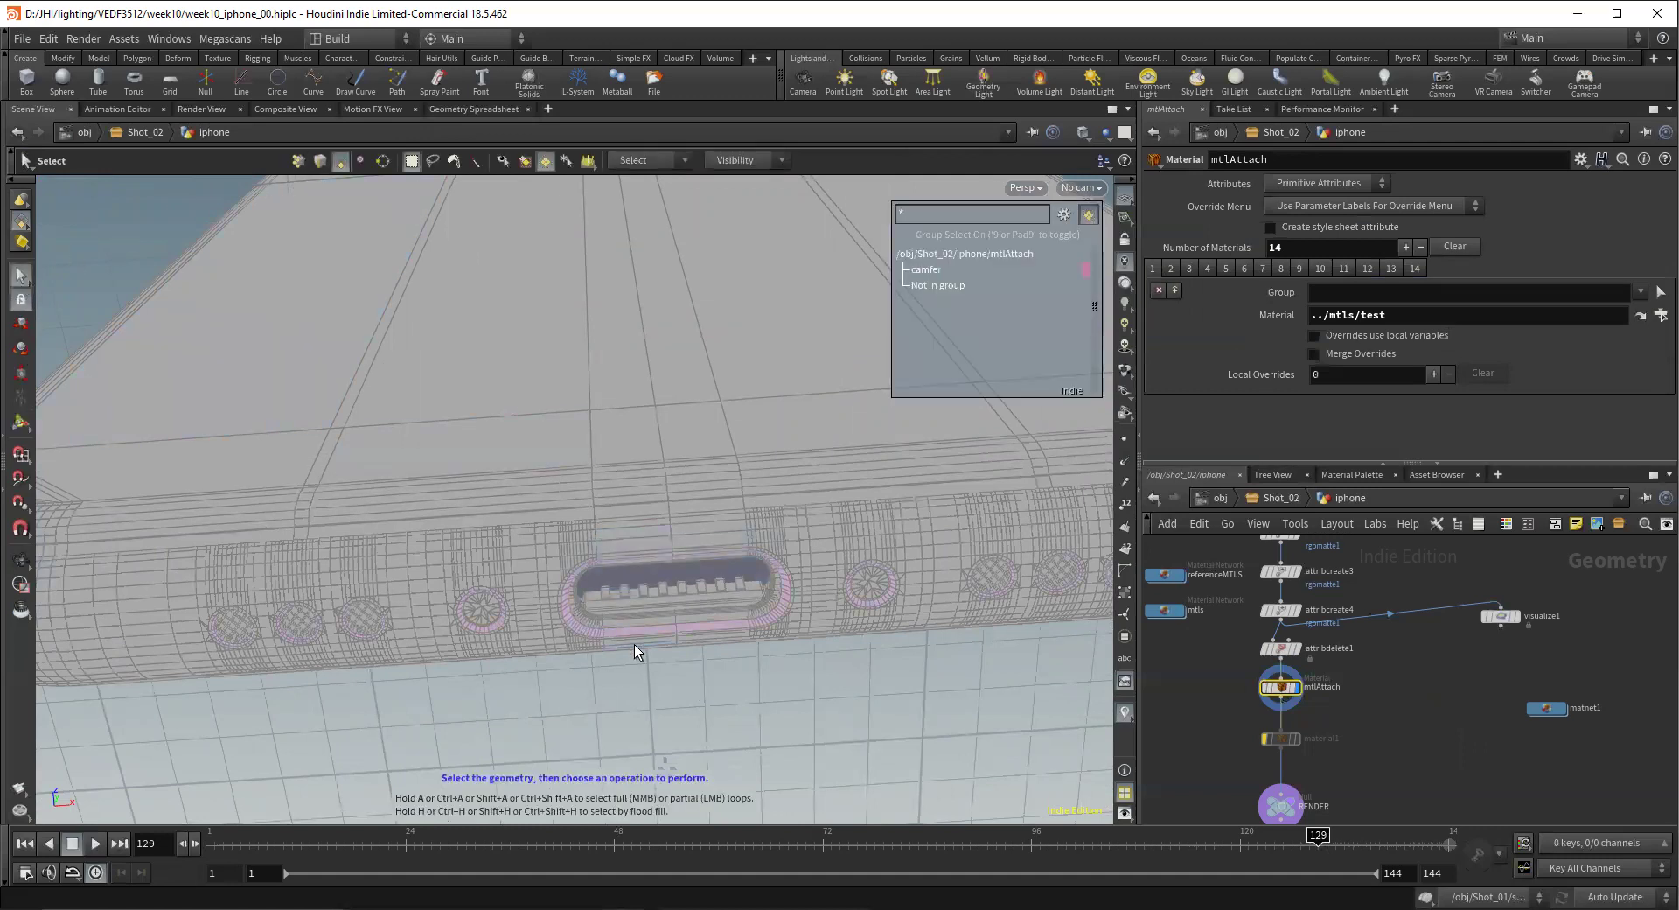
{"action": "right_click_drag", "start_coordinate": [637, 649], "coordinate": [764, 643], "text": "alt"}
{"action": "left_click", "coordinate": [588, 162]}
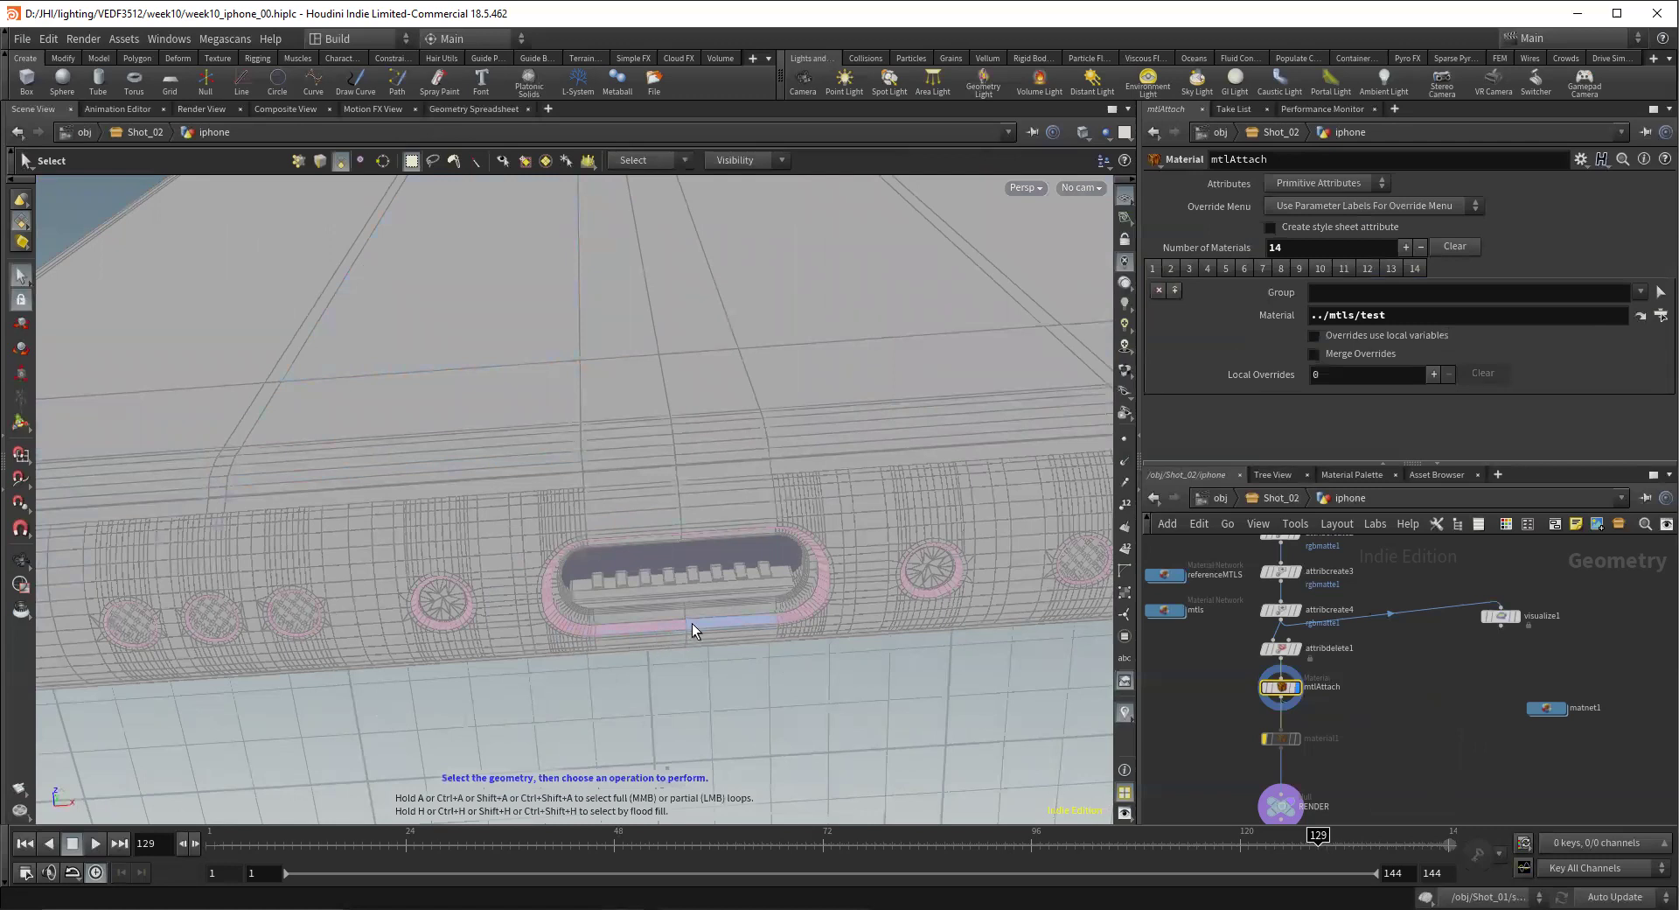
Select the full loop of primitives forming the rim around the charging port
{"action": "right_click_drag", "start_coordinate": [480, 602], "coordinate": [731, 611], "text": "alt"}
{"action": "left_click_drag", "start_coordinate": [731, 611], "coordinate": [682, 450], "text": "alt"}
{"action": "key", "text": "s"}
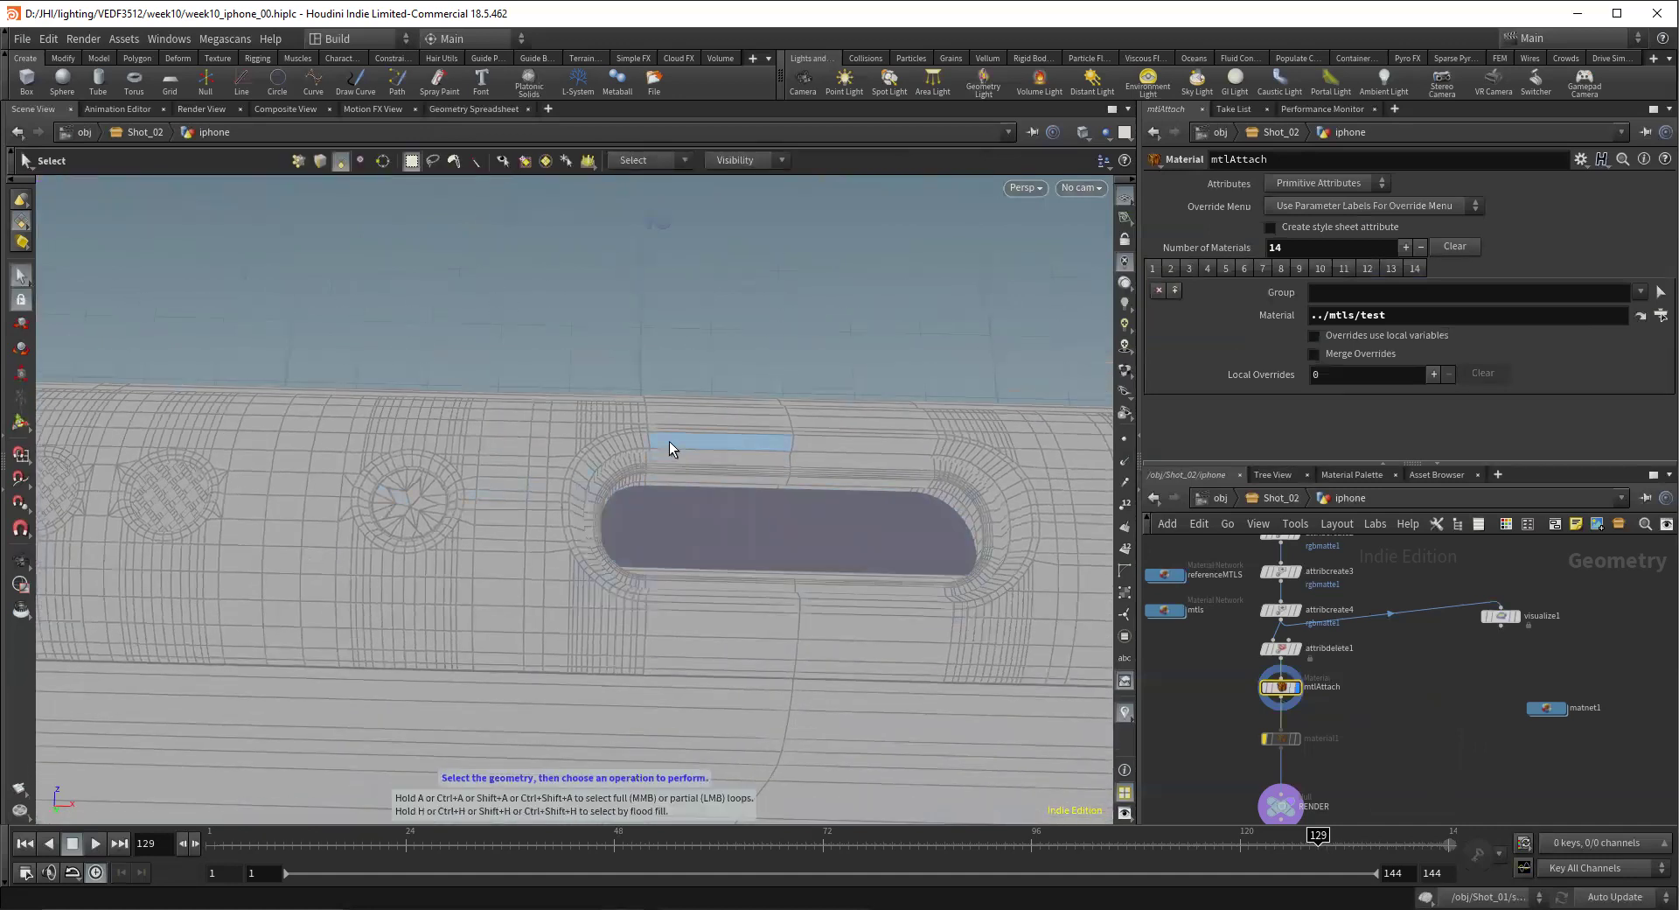
{"action": "left_click", "coordinate": [715, 446]}
{"action": "middle_click", "coordinate": [816, 443], "text": "shift"}
{"action": "key", "text": "Escape"}
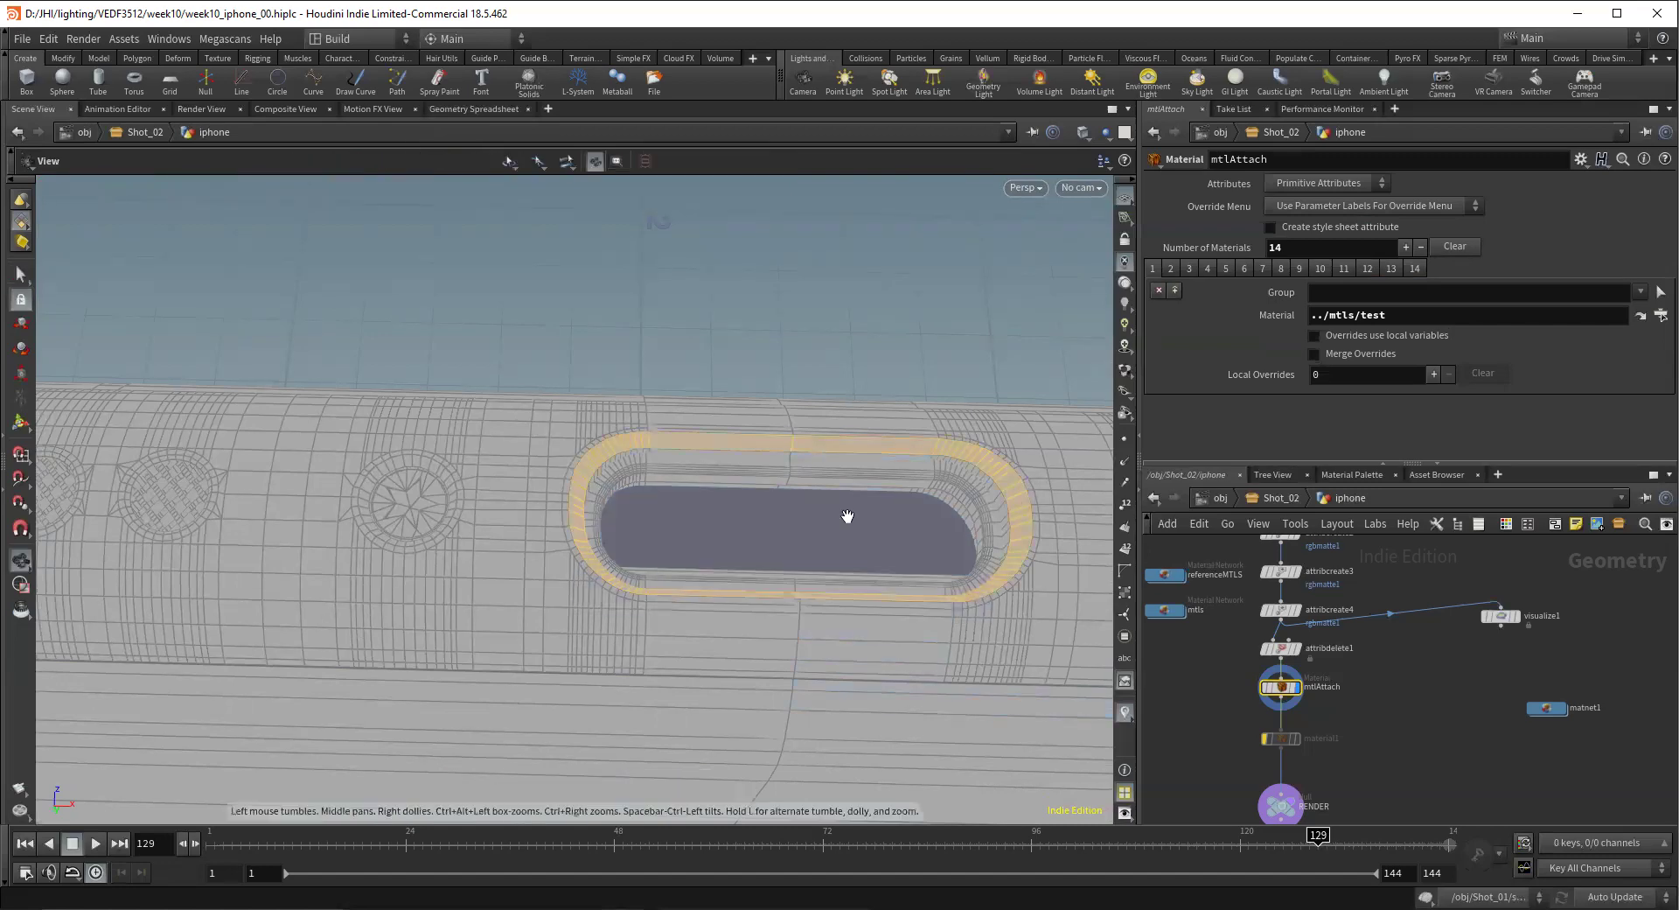
{"action": "left_click_drag", "start_coordinate": [843, 517], "coordinate": [845, 583]}
{"action": "key", "text": "s"}
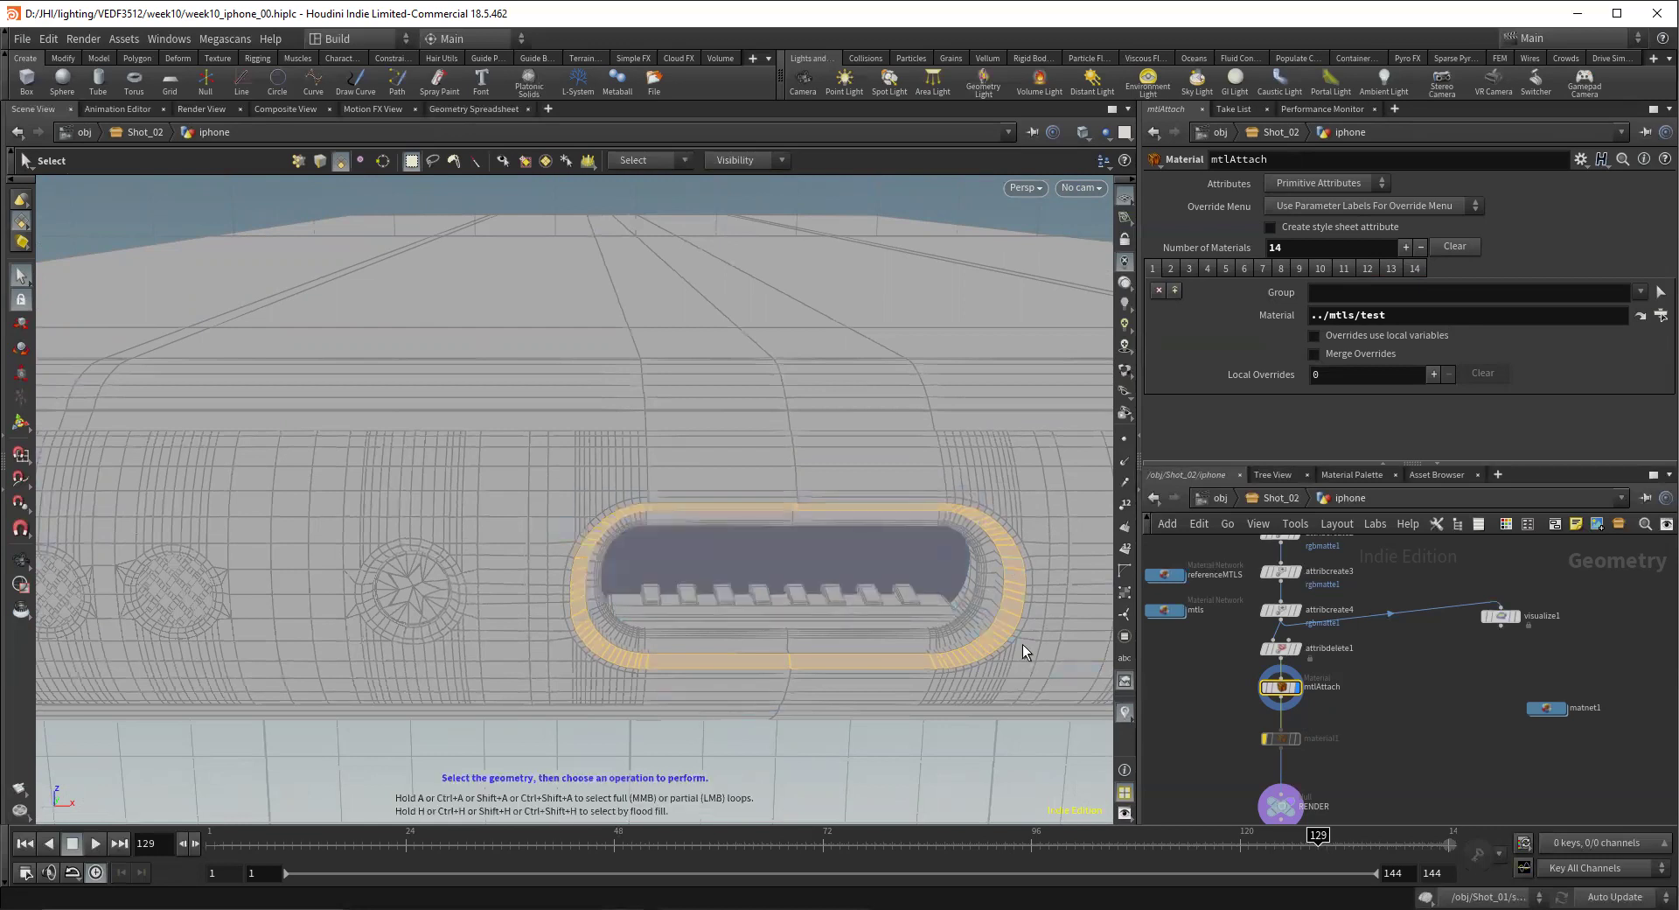
{"action": "key", "text": "Tab"}
{"action": "type", "text": "g"}
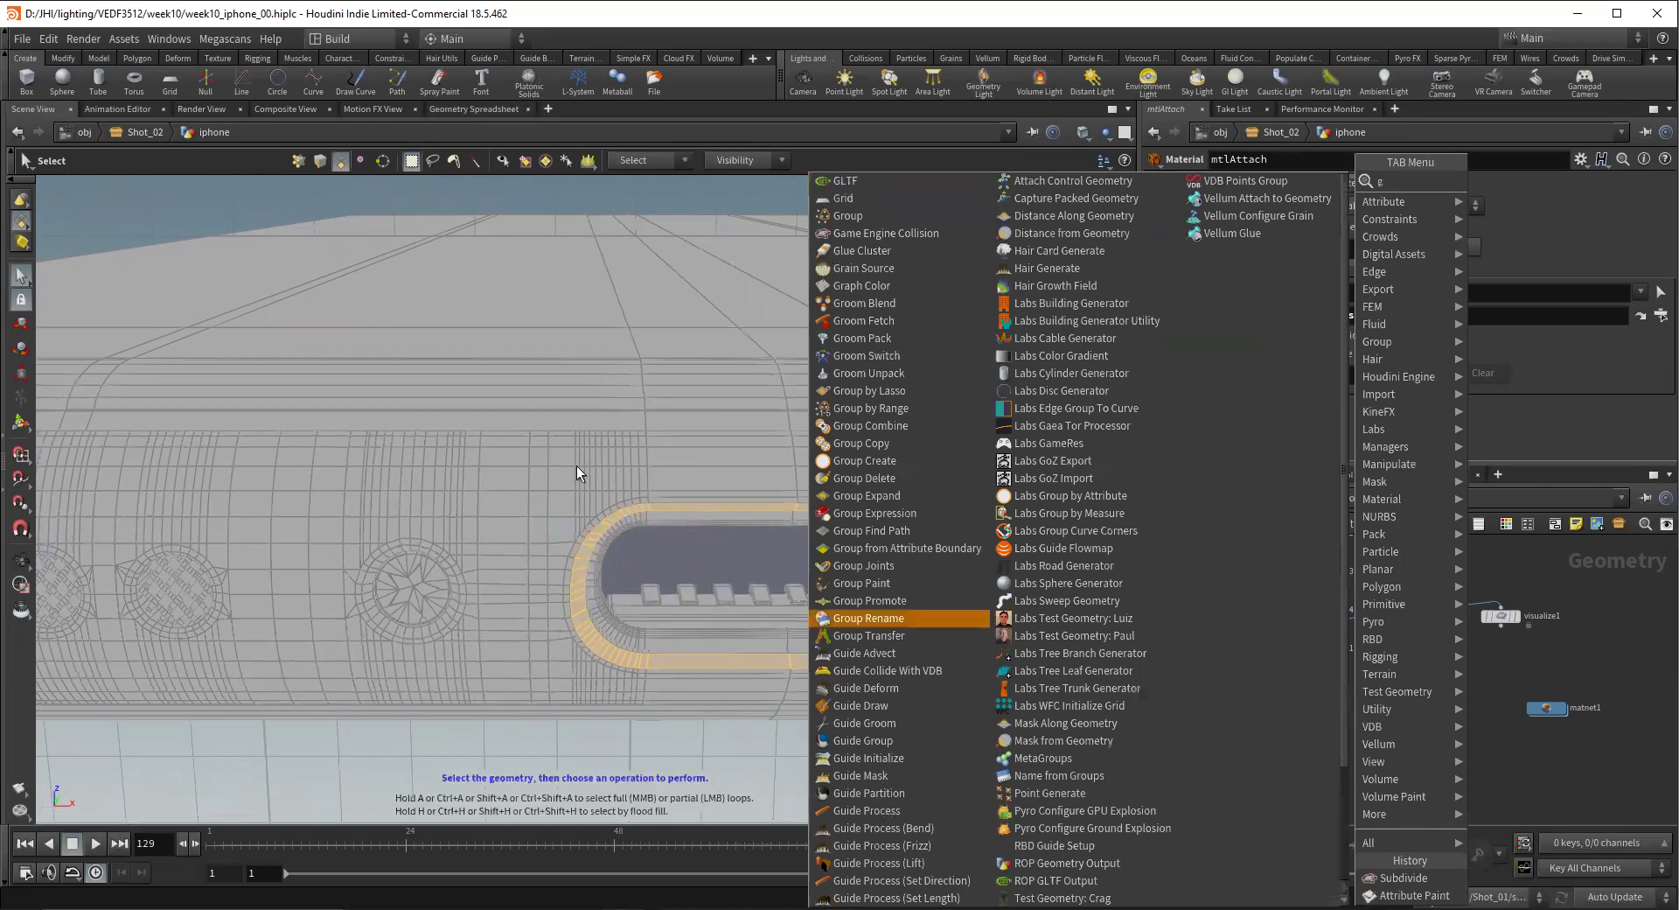
{"action": "key", "text": "Escape"}
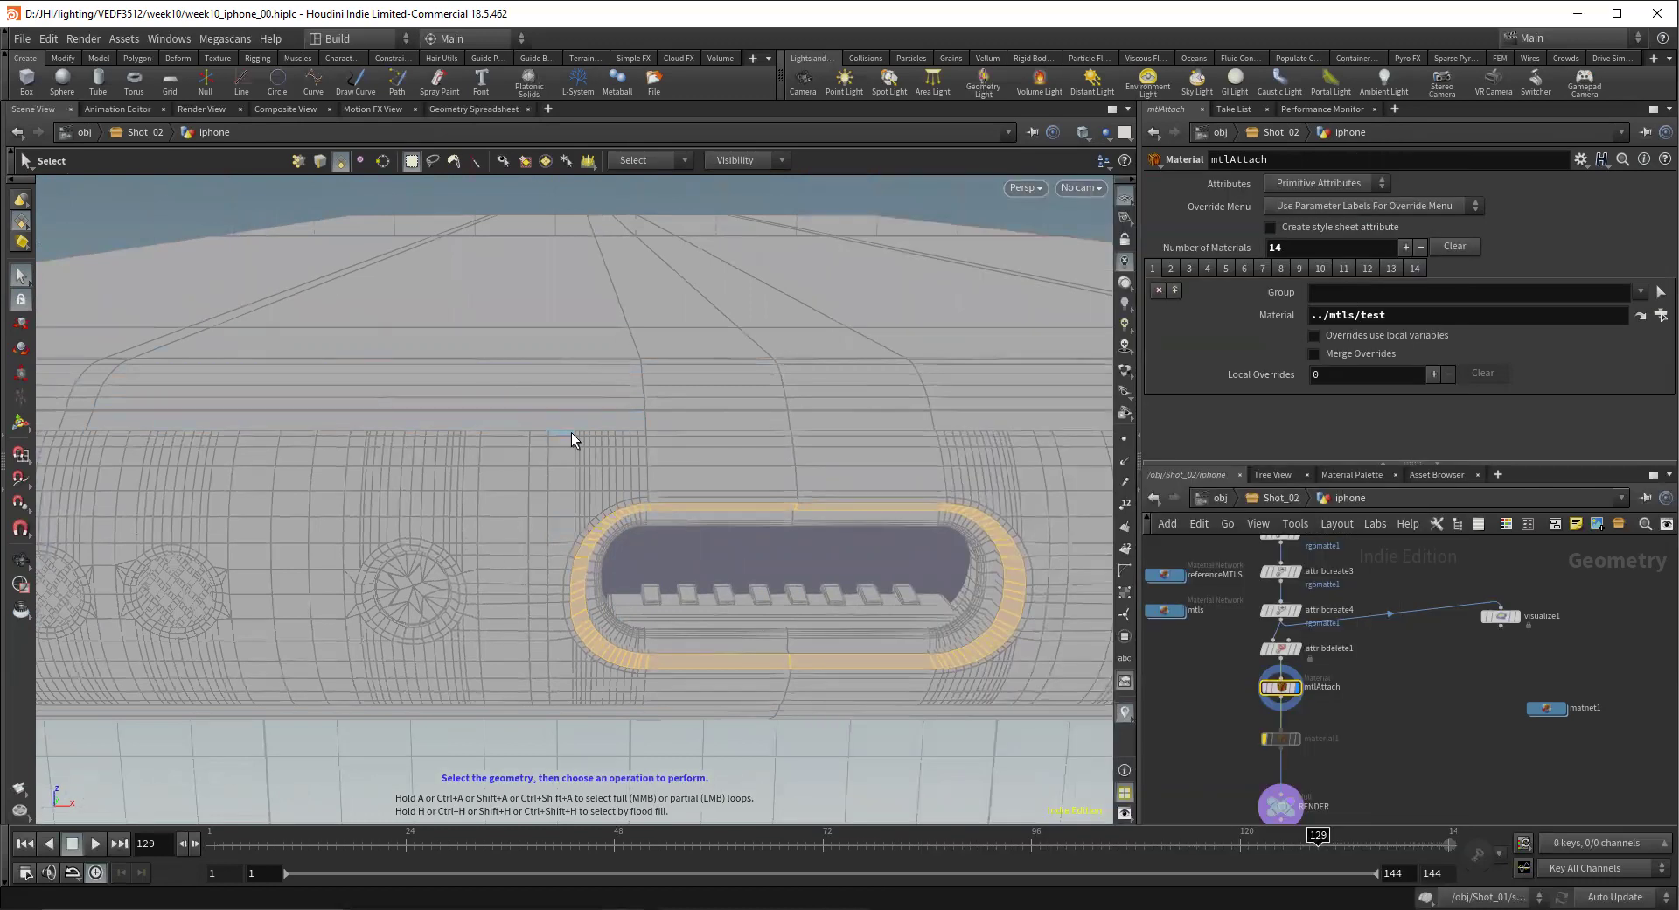
Create a primitive group from the selected charging port rim faces with a Group node
{"action": "key", "text": "Tab"}
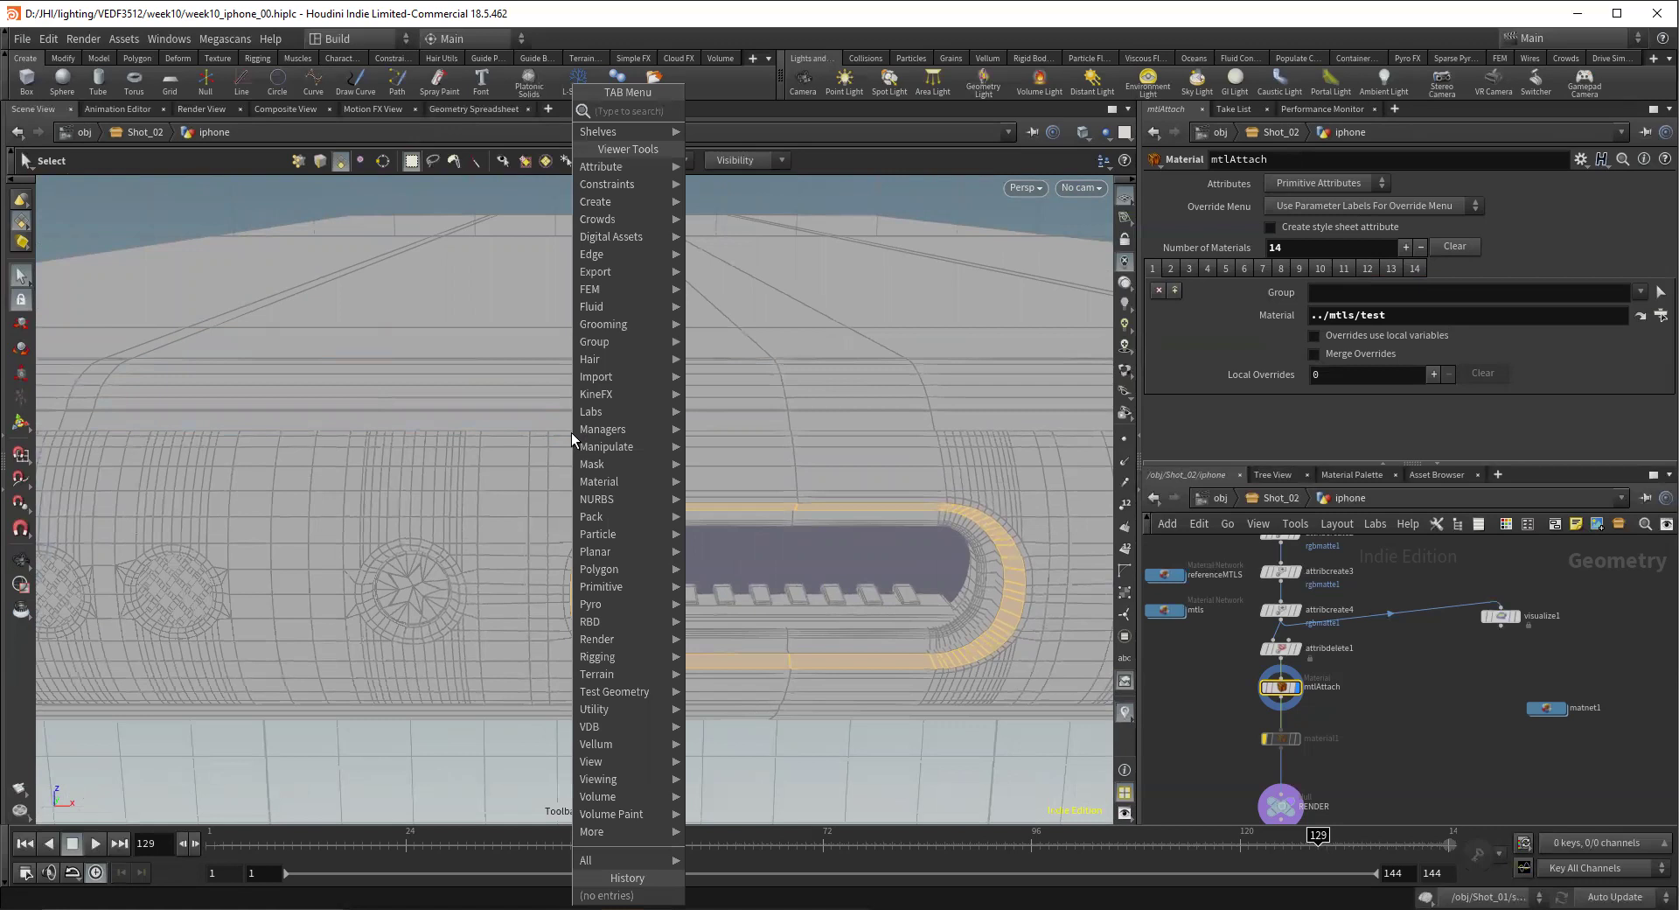
{"action": "type", "text": "group"}
{"action": "key", "text": "Return"}
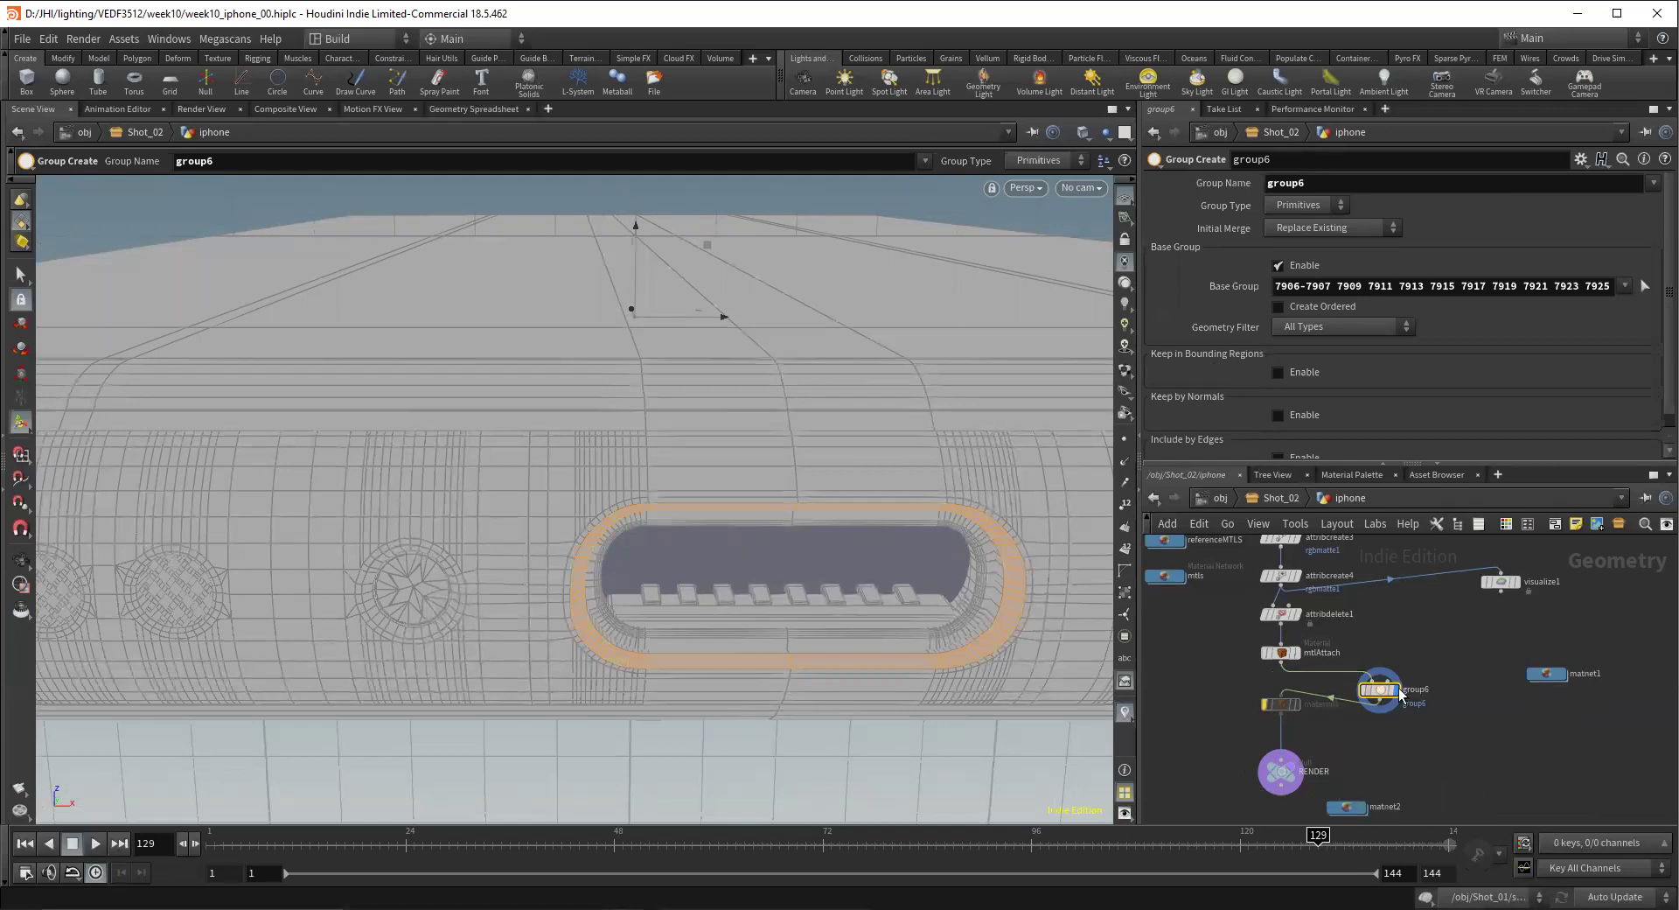
Add a Group Expand node, wire it to the output of group6, place it below that node and display it
{"action": "mouse_move", "coordinate": [1379, 692]}
{"action": "key", "text": "Tab"}
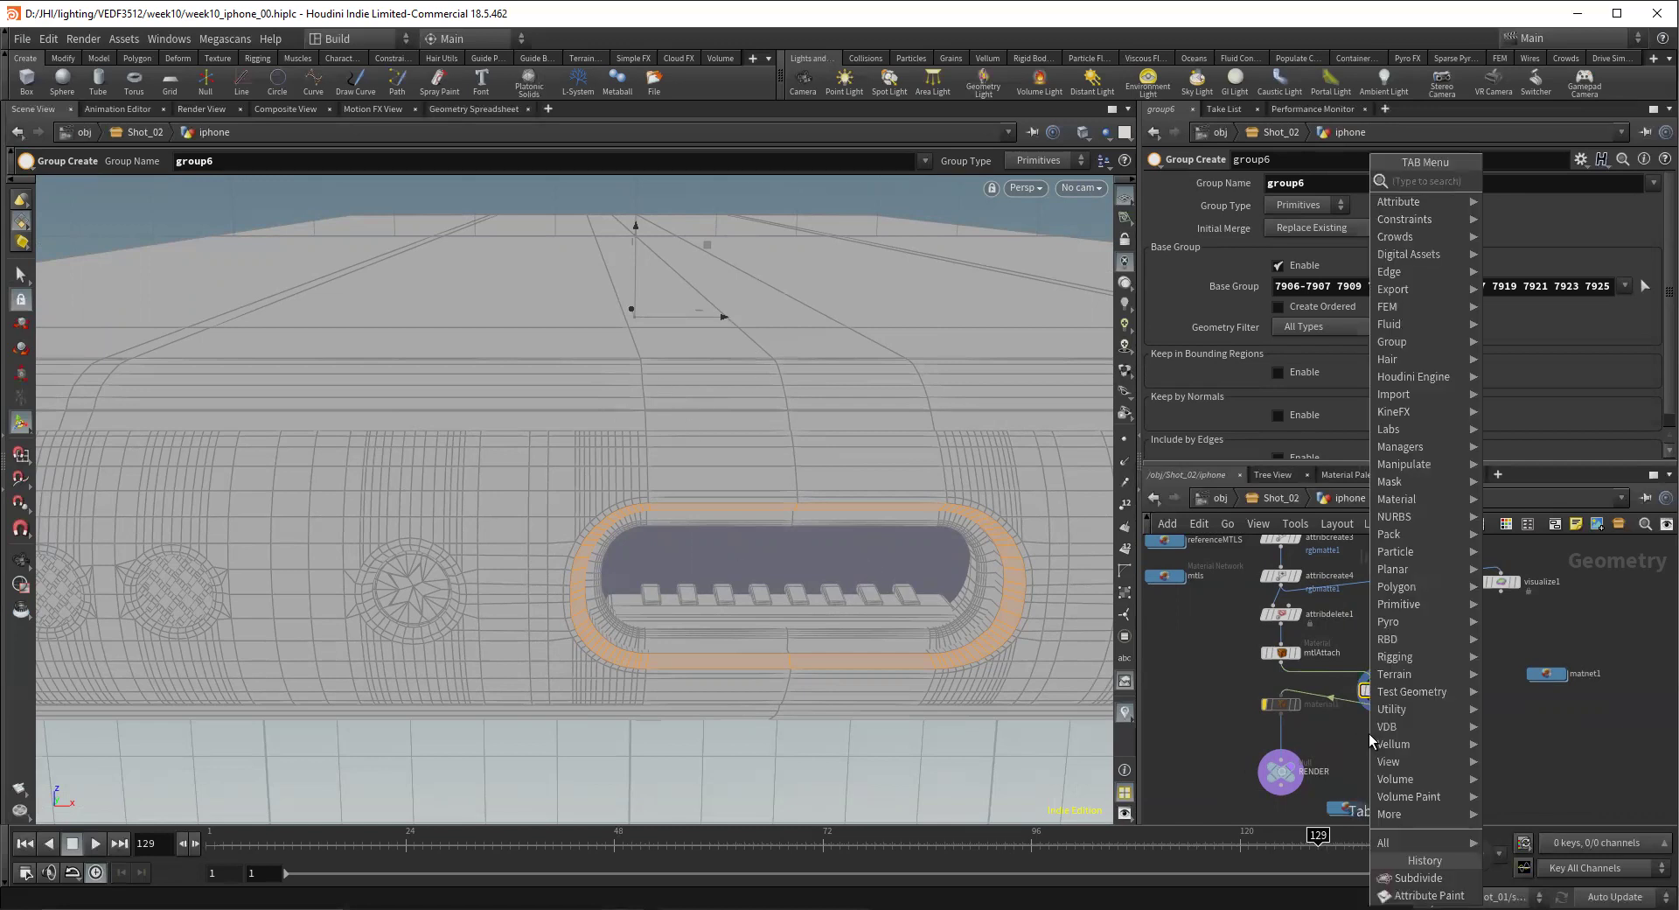
{"action": "type", "text": "group expand"}
{"action": "key", "text": "Return"}
{"action": "left_click", "coordinate": [1369, 733]}
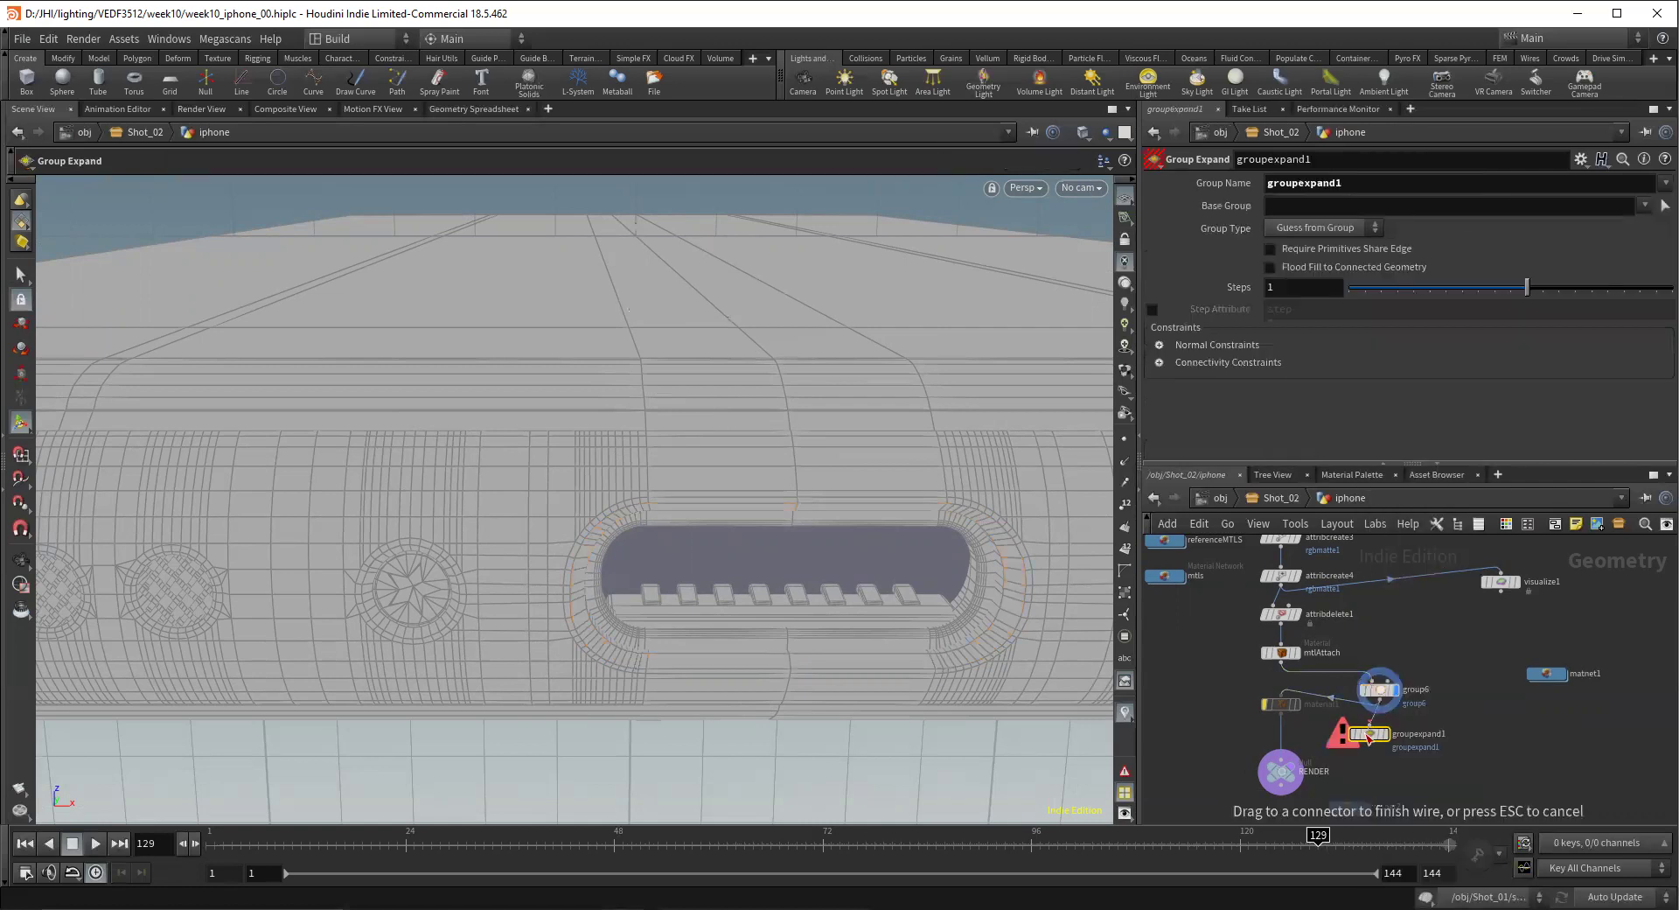
{"action": "left_click", "coordinate": [1380, 701]}
{"action": "left_click", "coordinate": [1370, 725]}
{"action": "left_click", "coordinate": [1386, 734]}
{"action": "left_click_drag", "start_coordinate": [1371, 734], "coordinate": [1385, 723]}
Set the Group Expand node's base group to group6 and its group name to newGroup
{"action": "double_click", "coordinate": [1298, 182]}
{"action": "type", "text": "group6"}
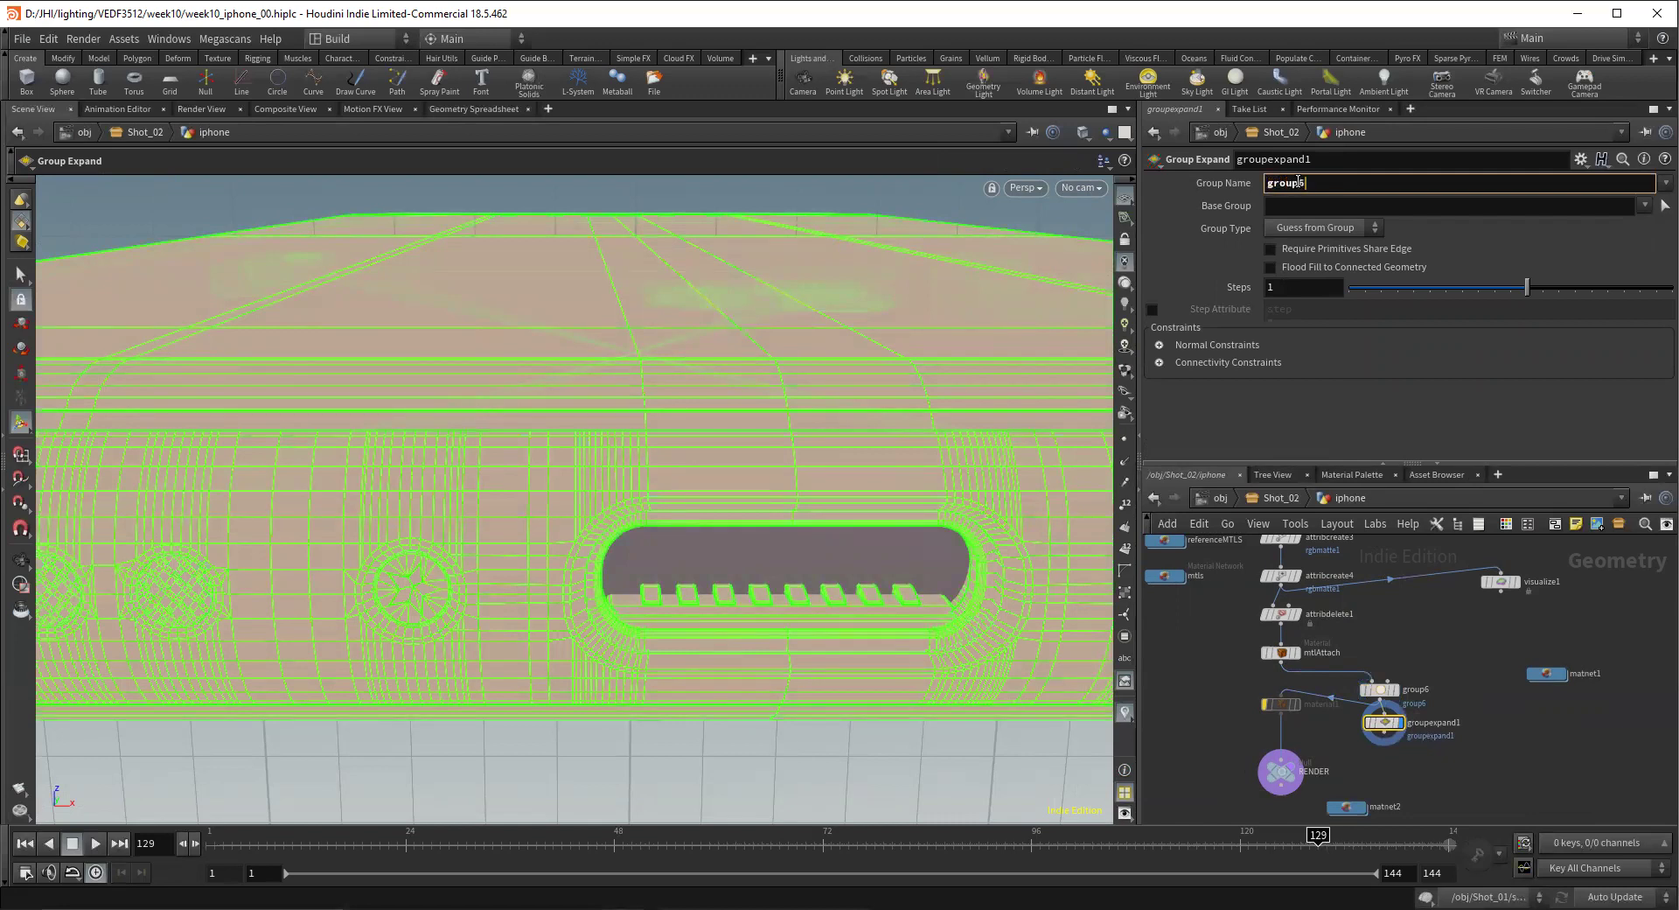
{"action": "key", "text": "Return"}
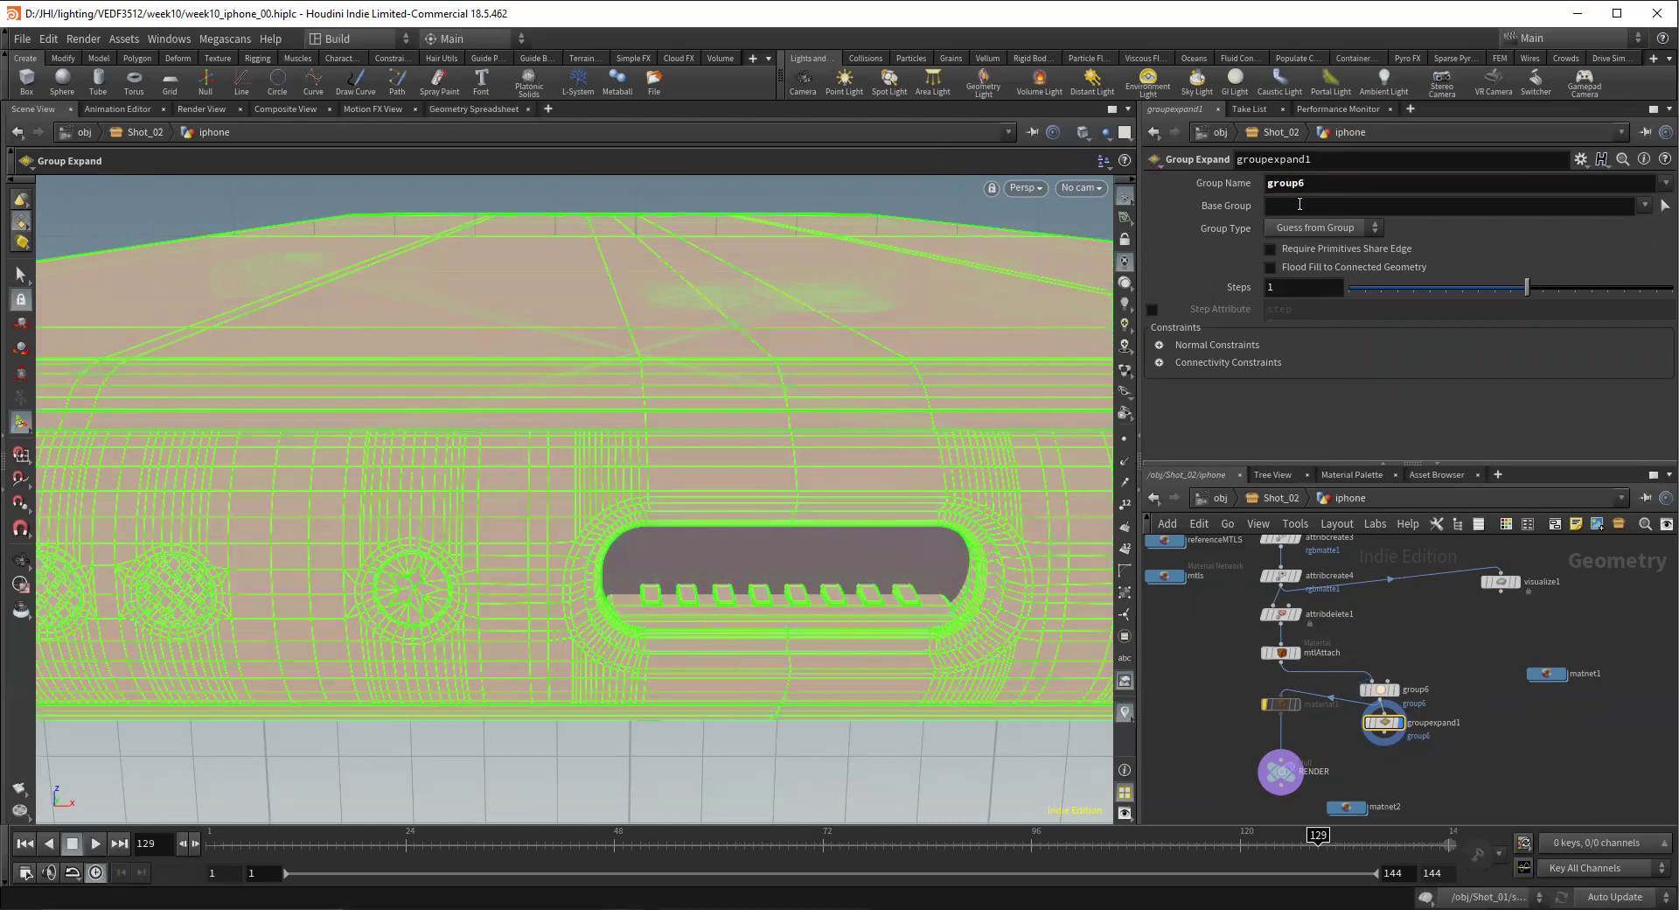
{"action": "double_click", "coordinate": [1315, 187]}
{"action": "key", "text": "ctrl+c"}
{"action": "key", "text": "BackSpace"}
{"action": "left_click", "coordinate": [1300, 205]}
{"action": "key", "text": "ctrl+v"}
{"action": "left_click", "coordinate": [1302, 186]}
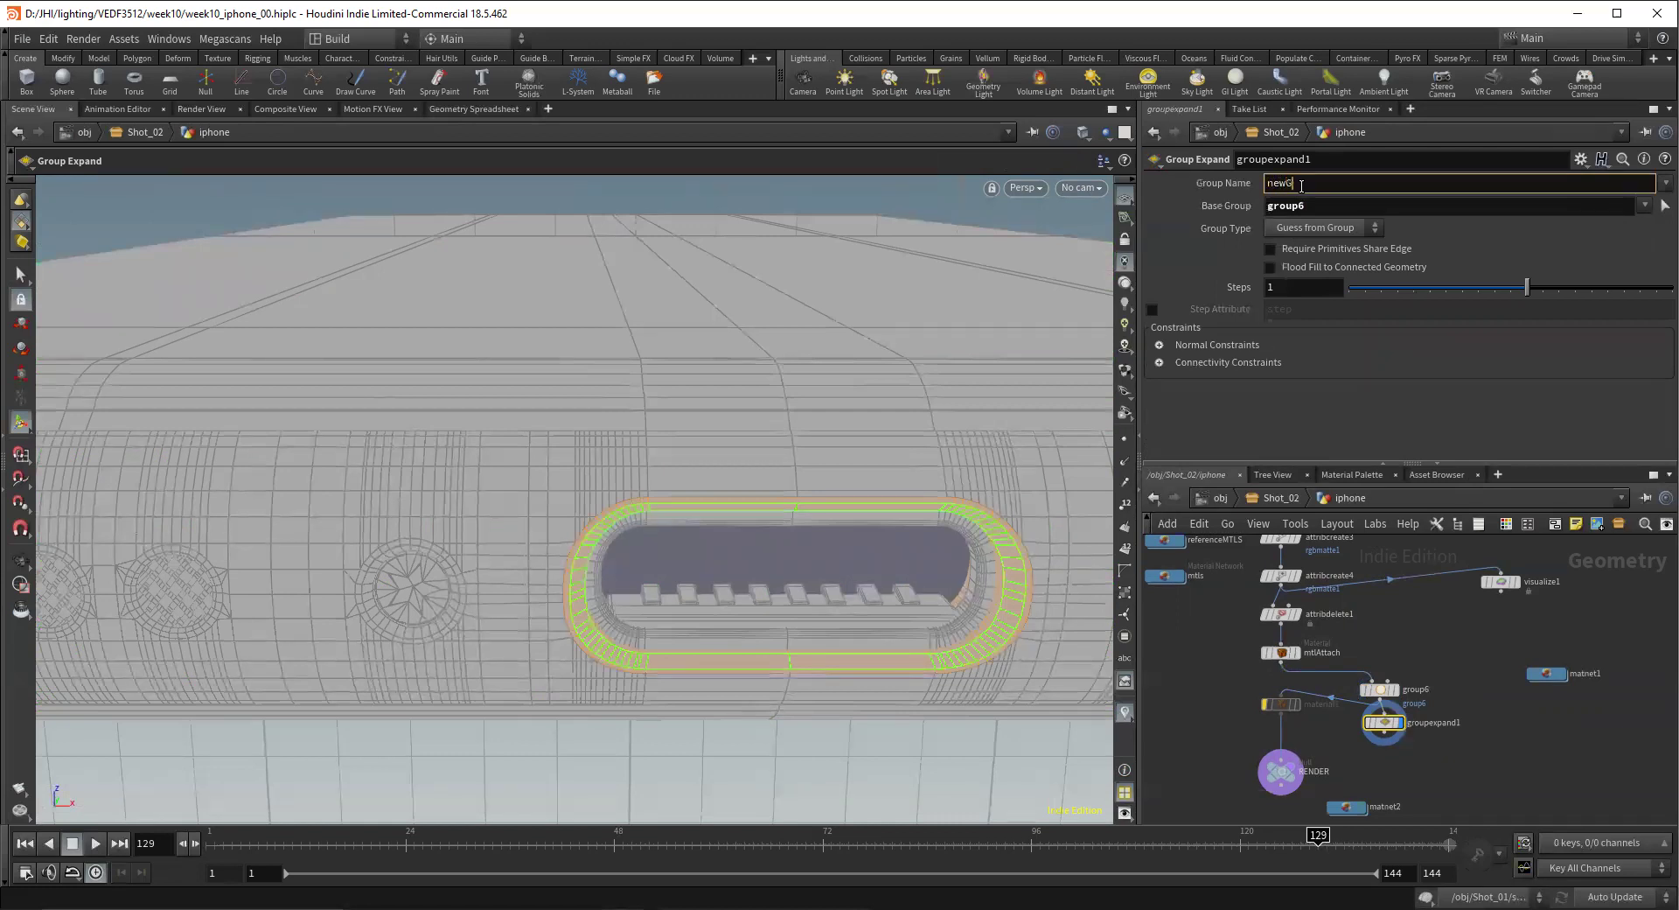
{"action": "type", "text": "newGroup"}
{"action": "key", "text": "Return"}
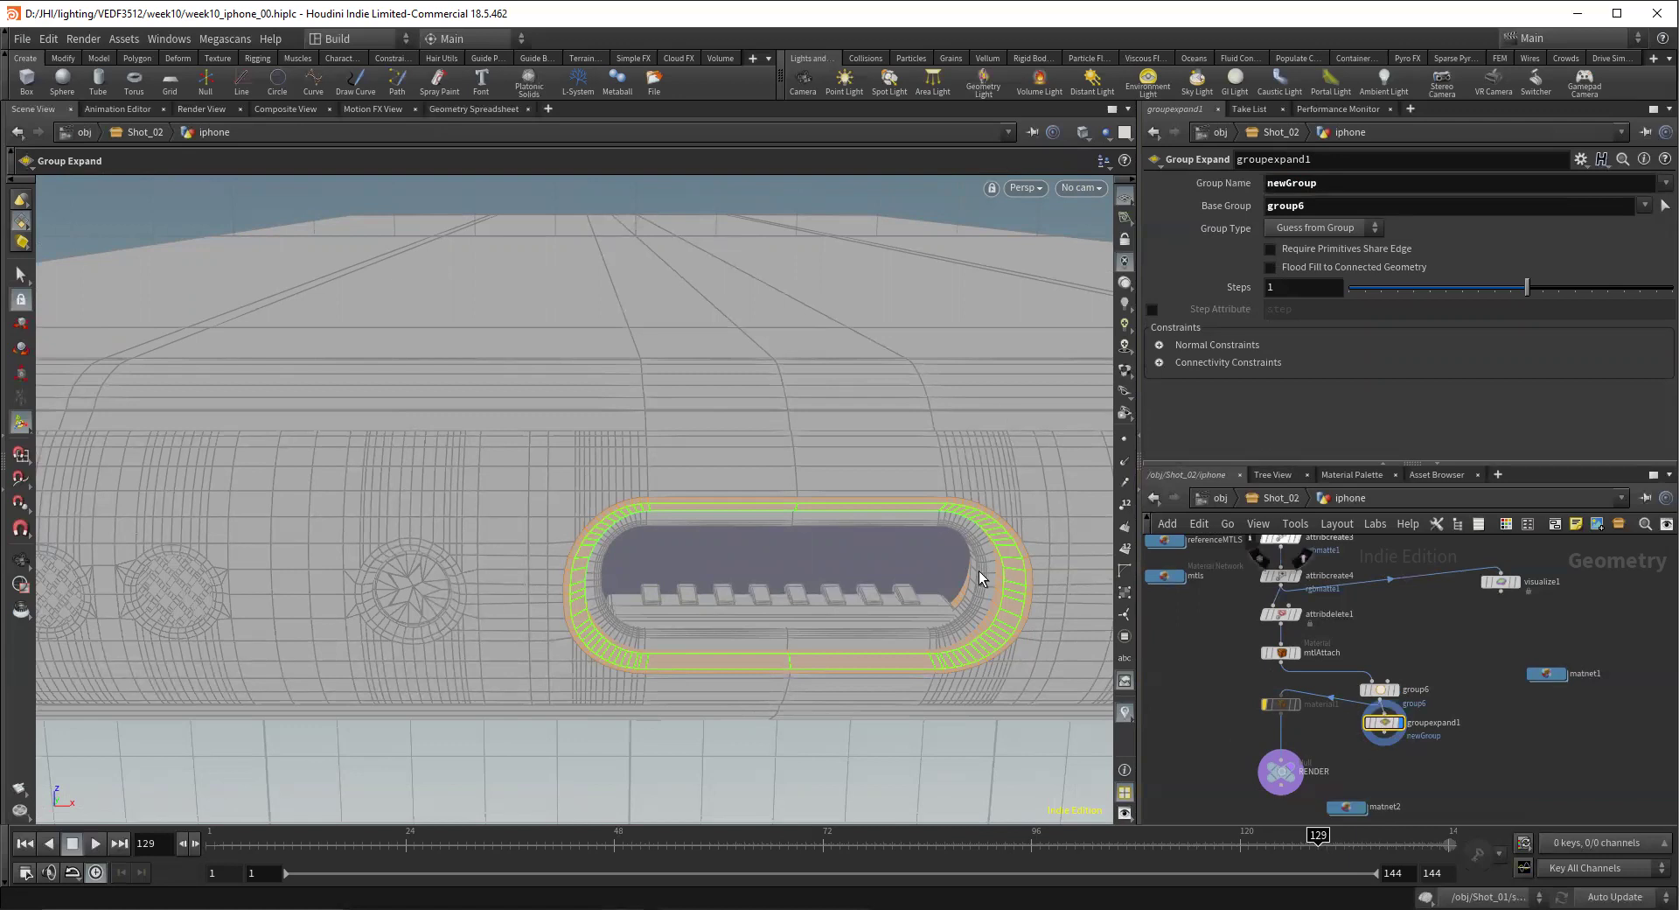
Compare the original group6 with the expanded newGroup around the charging port, and try adjusting the number of expansion steps
{"action": "key", "text": "Escape"}
{"action": "left_click_drag", "start_coordinate": [958, 588], "coordinate": [1031, 553]}
{"action": "key", "text": "Return"}
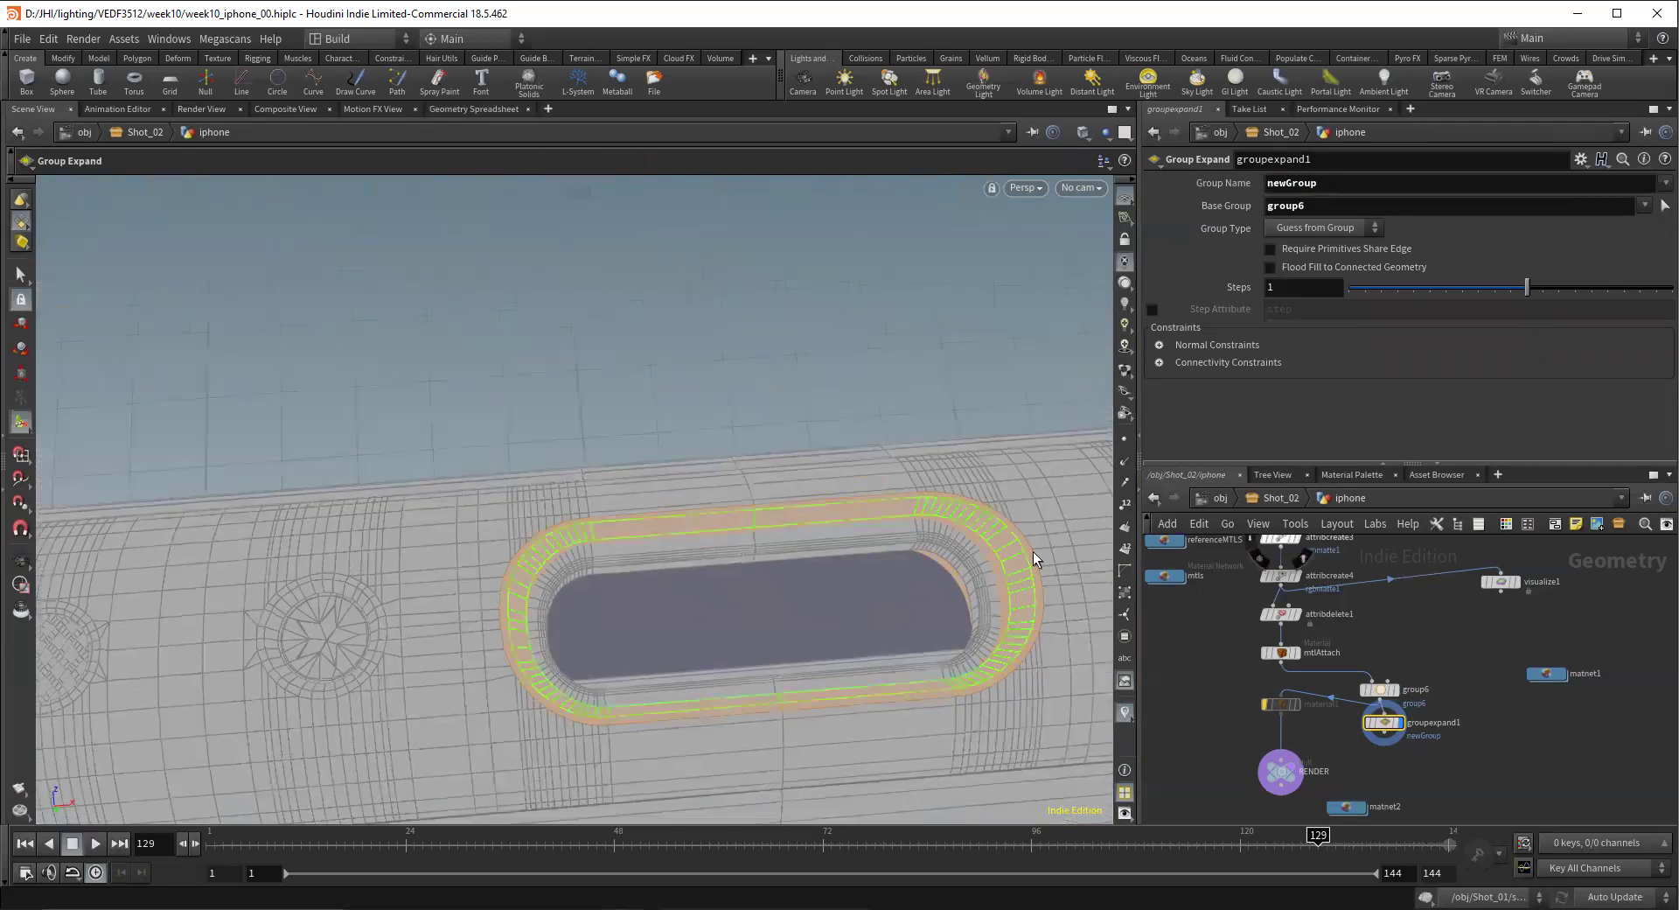
{"action": "left_click", "coordinate": [1380, 691]}
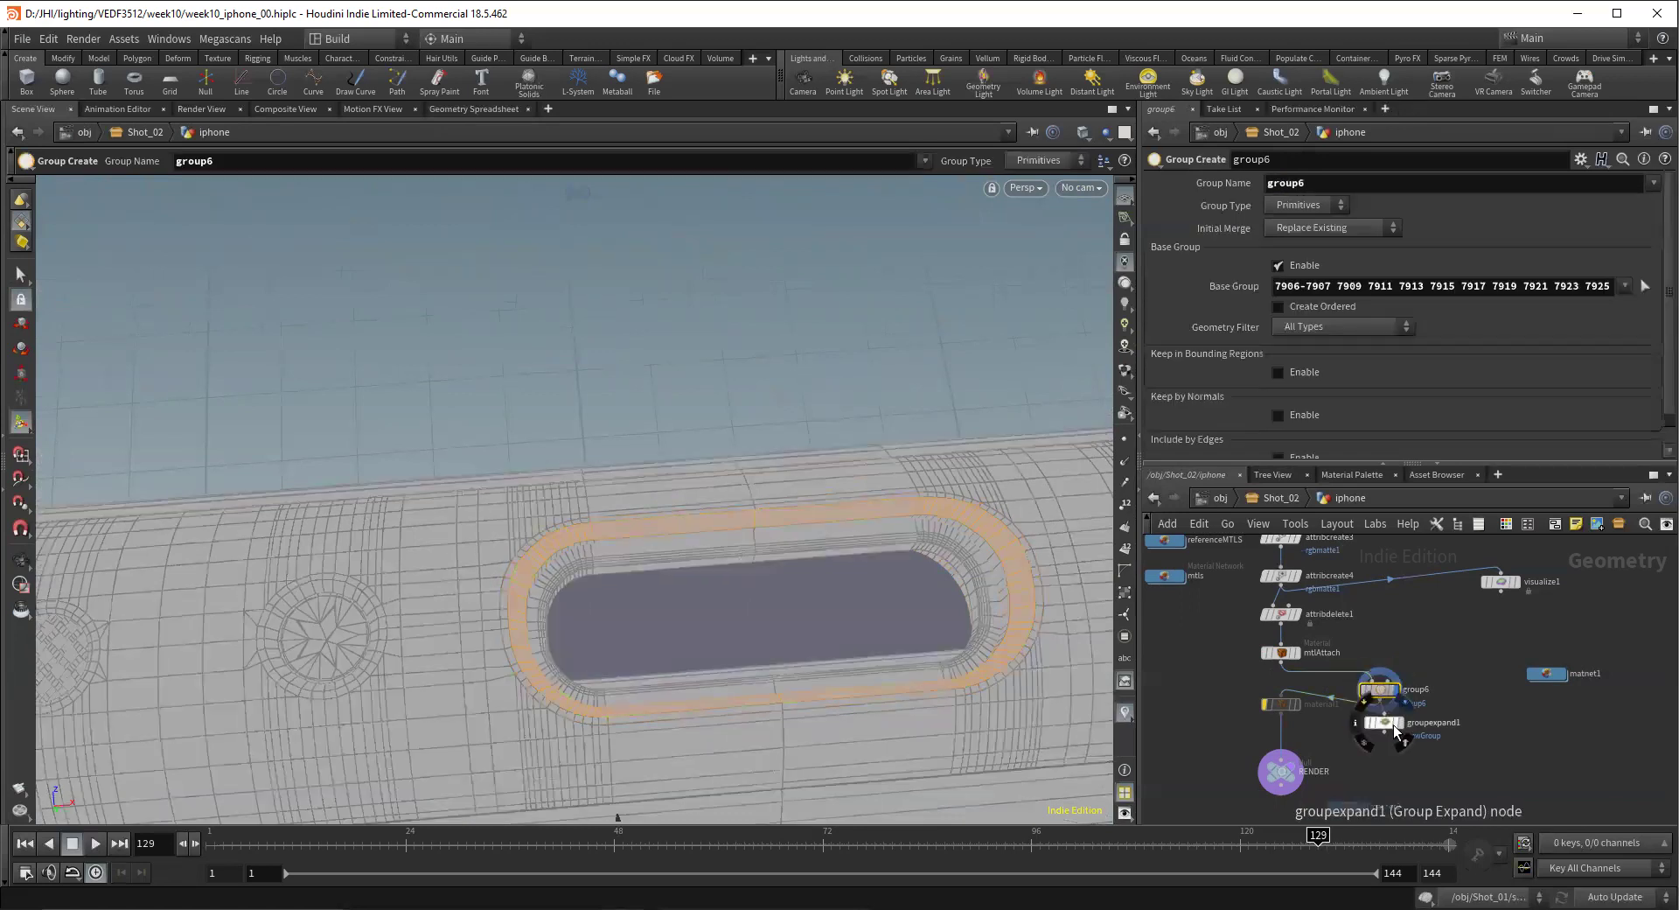
{"action": "left_click", "coordinate": [1388, 723]}
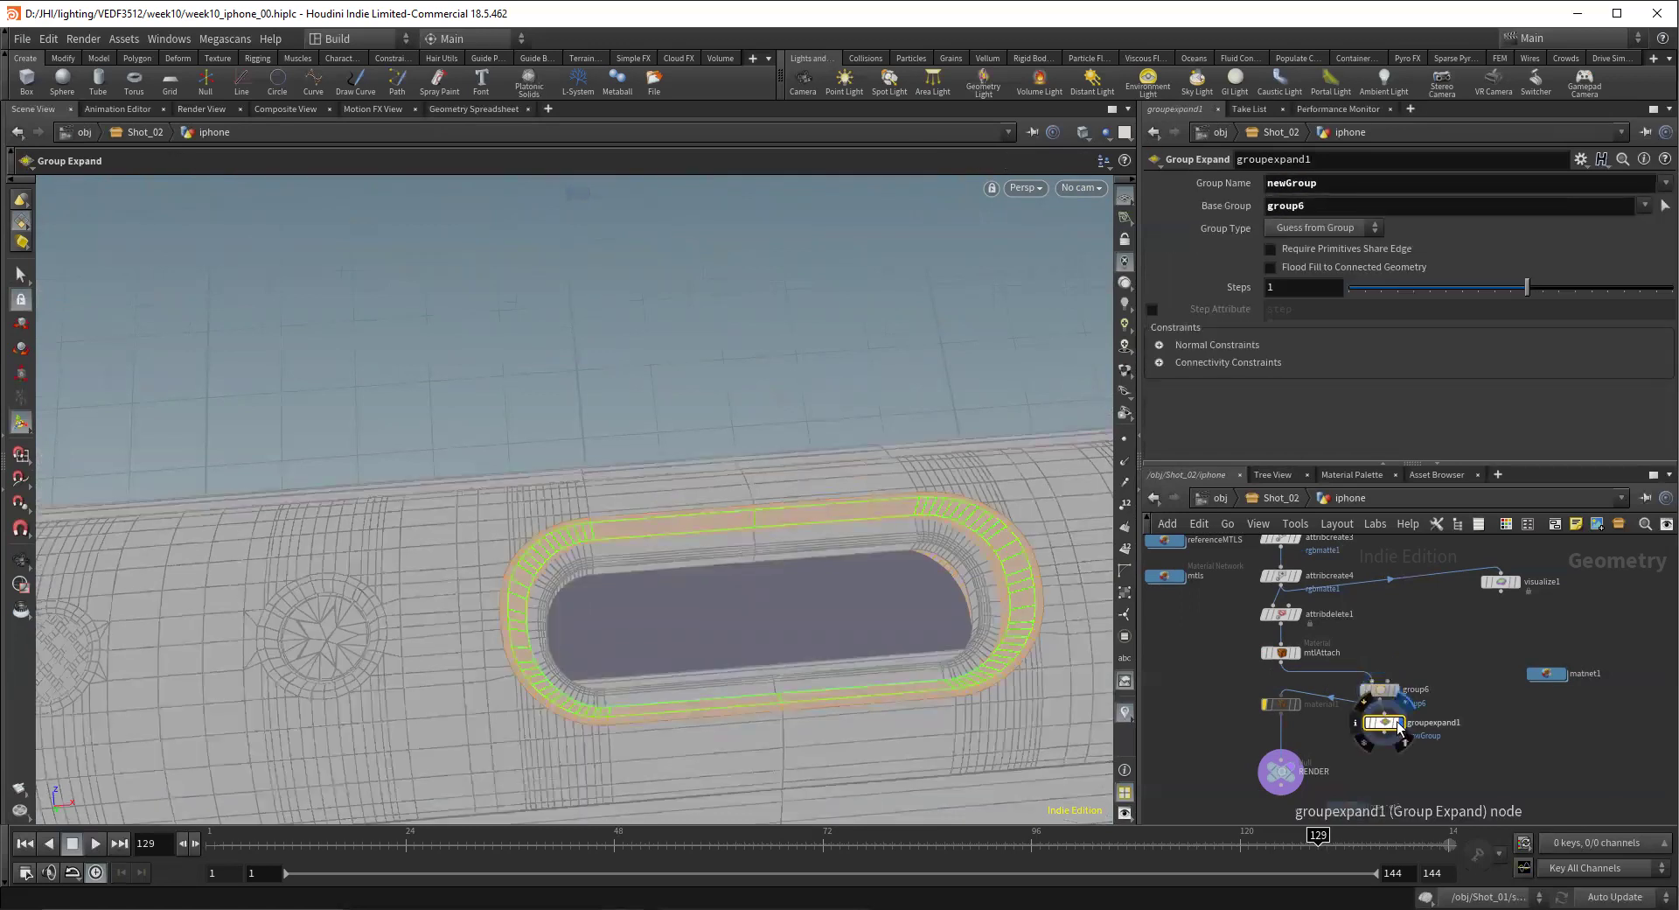
{"action": "left_click_drag", "start_coordinate": [952, 539], "coordinate": [994, 492]}
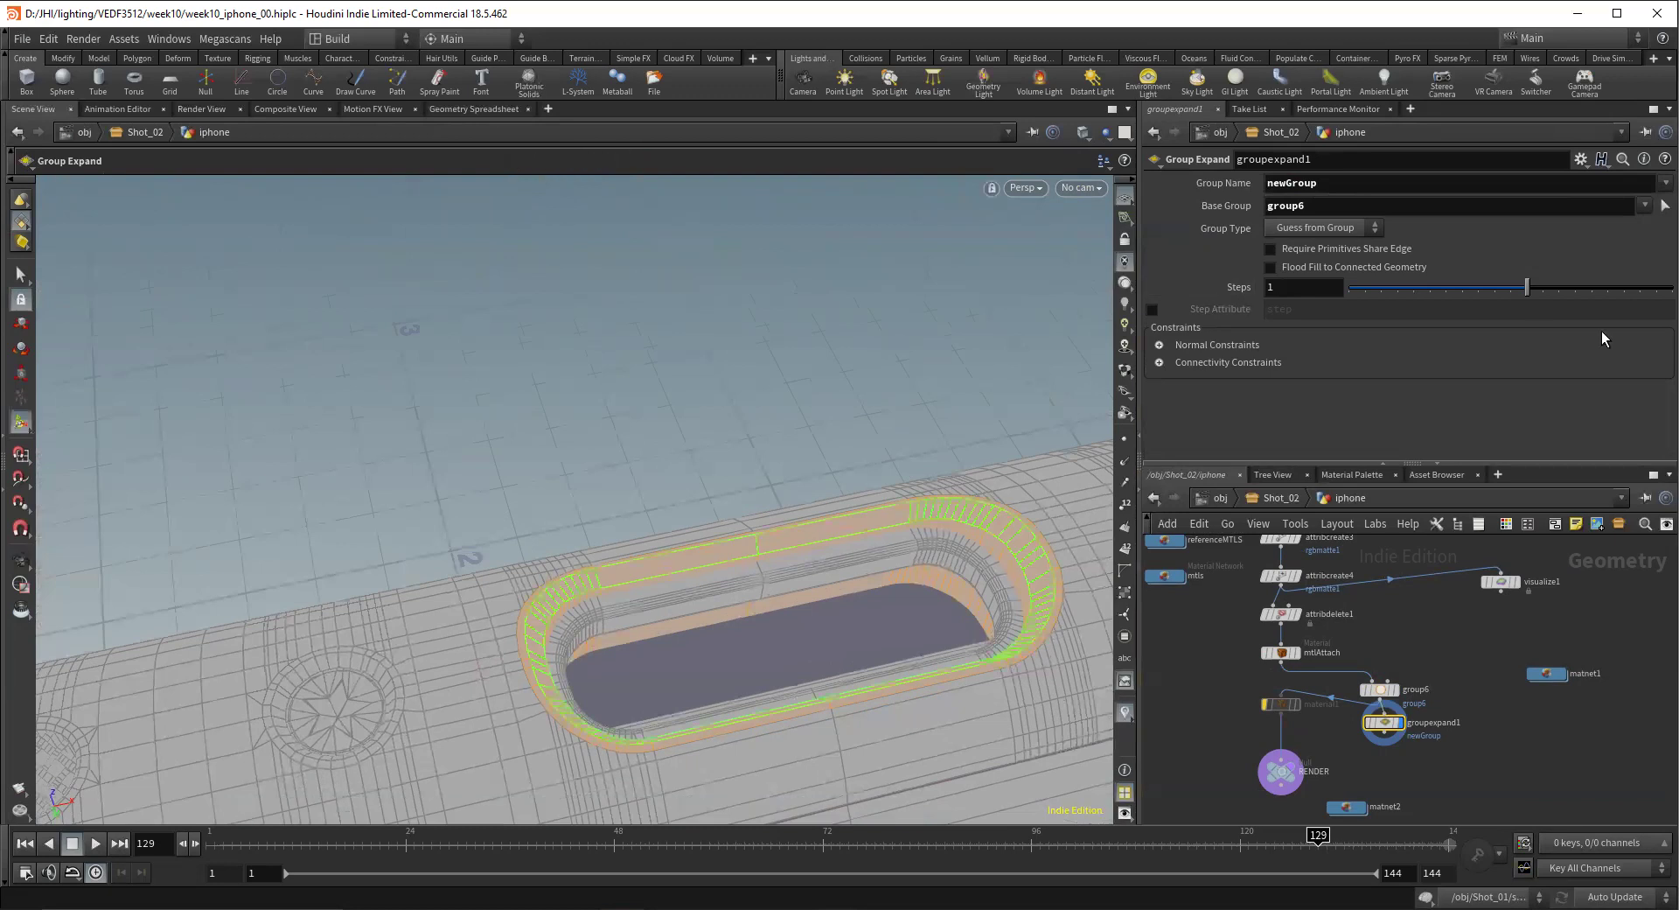
{"action": "mouse_move", "coordinate": [1544, 290]}
{"action": "left_mouse_down"}
{"action": "mouse_move", "coordinate": [1601, 292]}
{"action": "mouse_move", "coordinate": [1525, 293]}
{"action": "left_mouse_up"}
Examine the expanded group from farther away, viewing the phone's bottom edge, corners and large flat face
{"action": "right_click_drag", "start_coordinate": [779, 480], "coordinate": [817, 525], "text": "alt"}
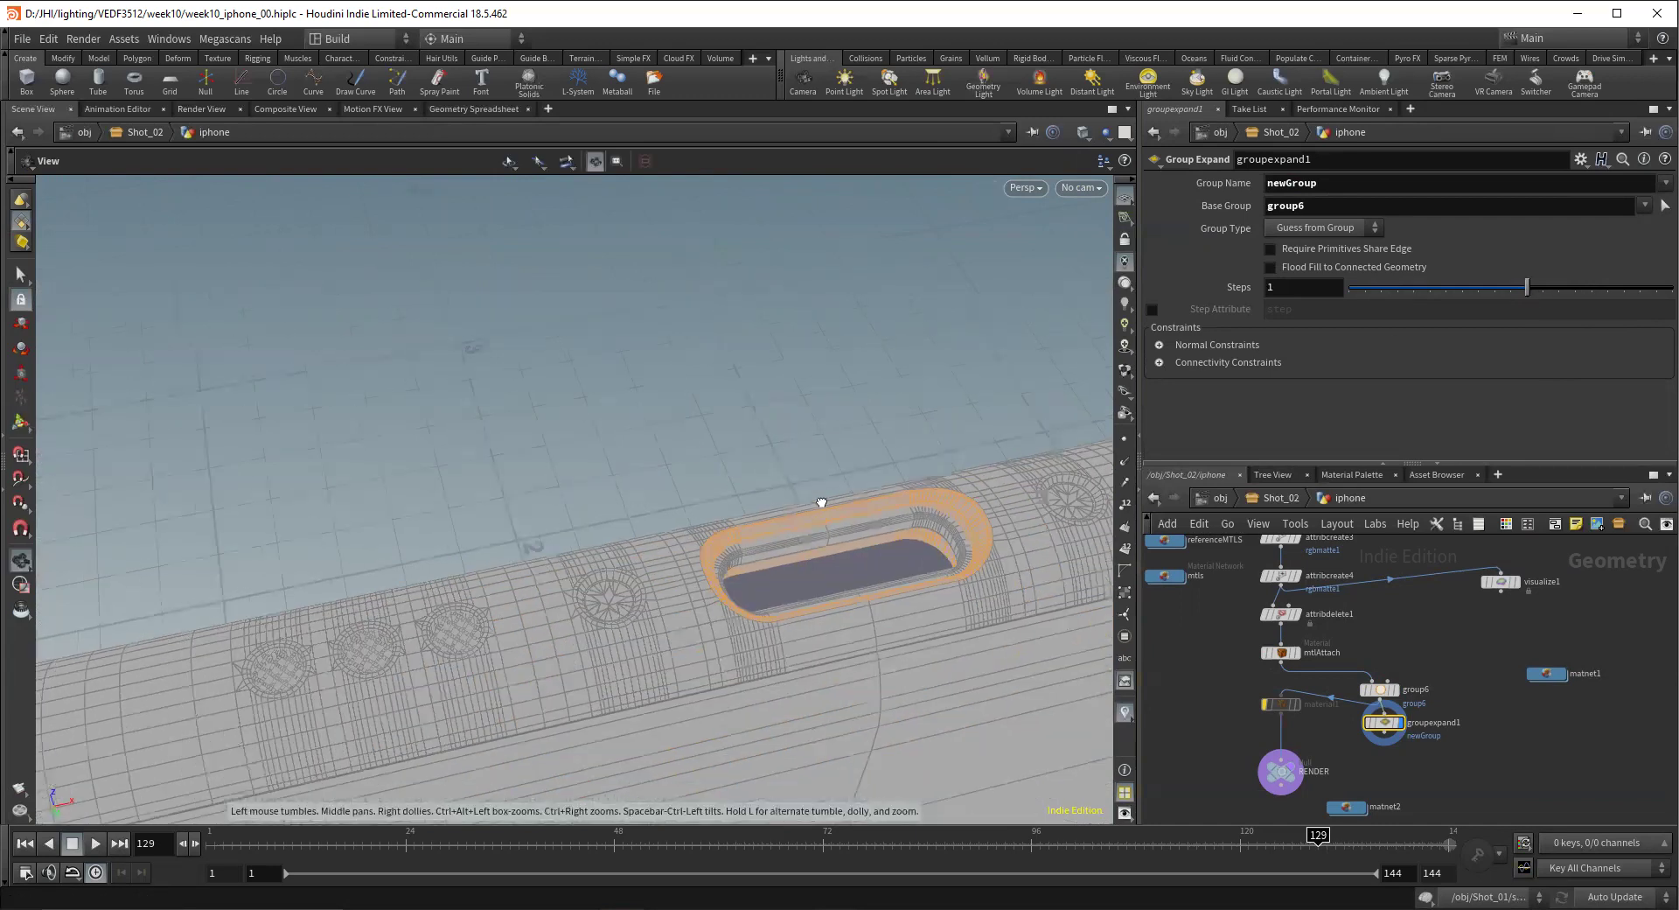
{"action": "left_click_drag", "start_coordinate": [817, 525], "coordinate": [905, 591], "text": "alt"}
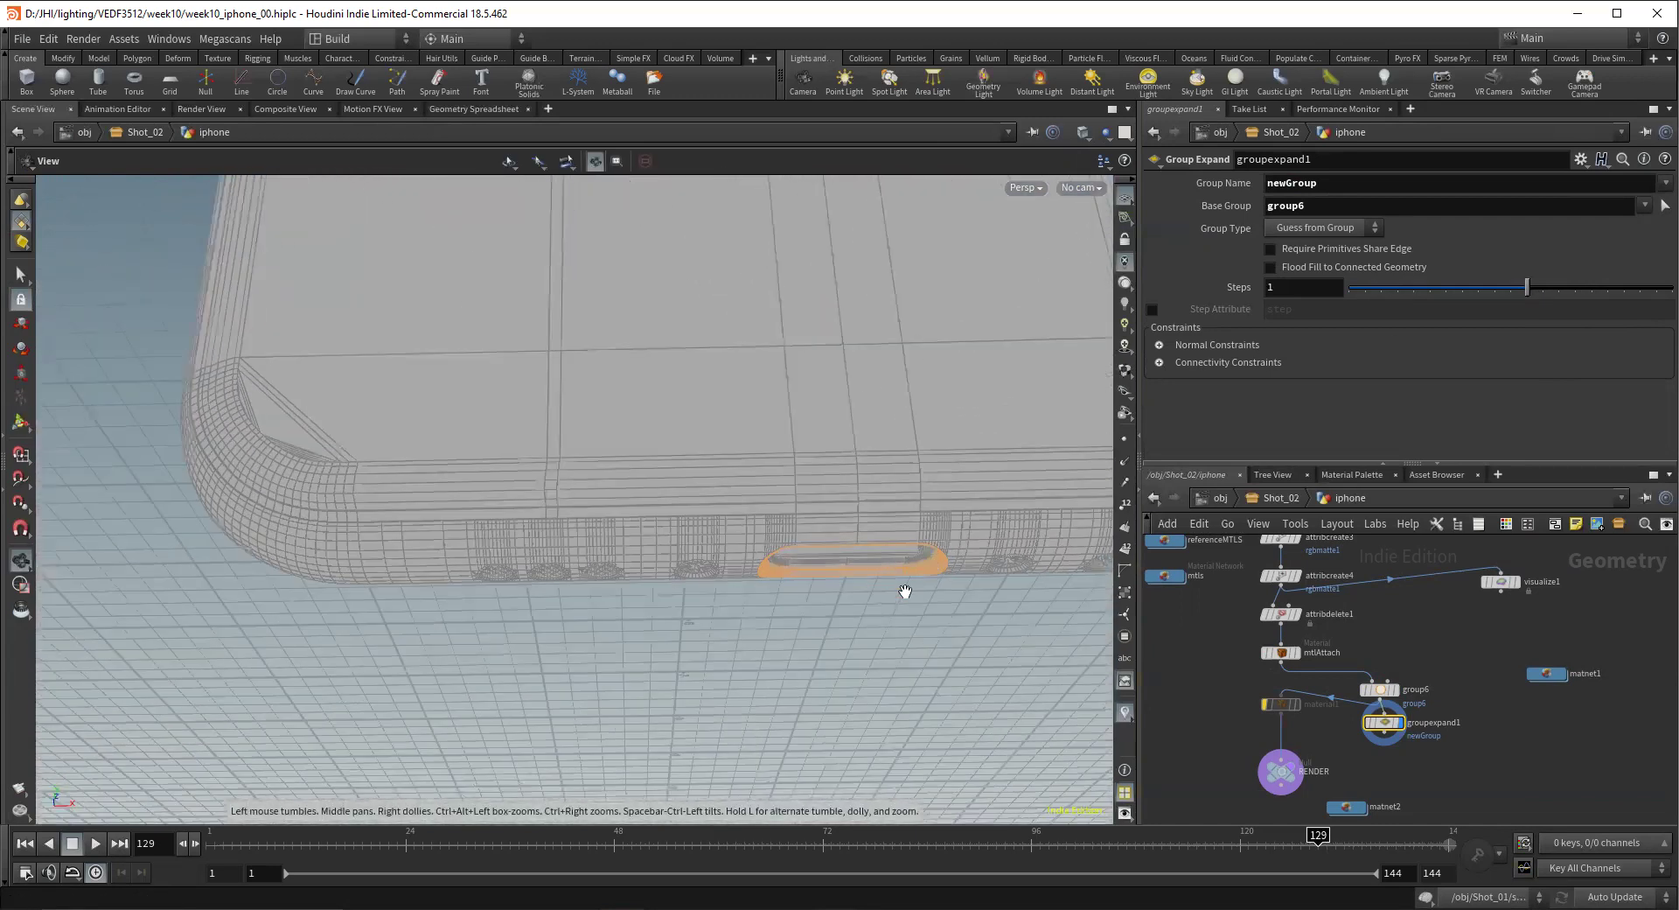
{"action": "key", "text": "Return"}
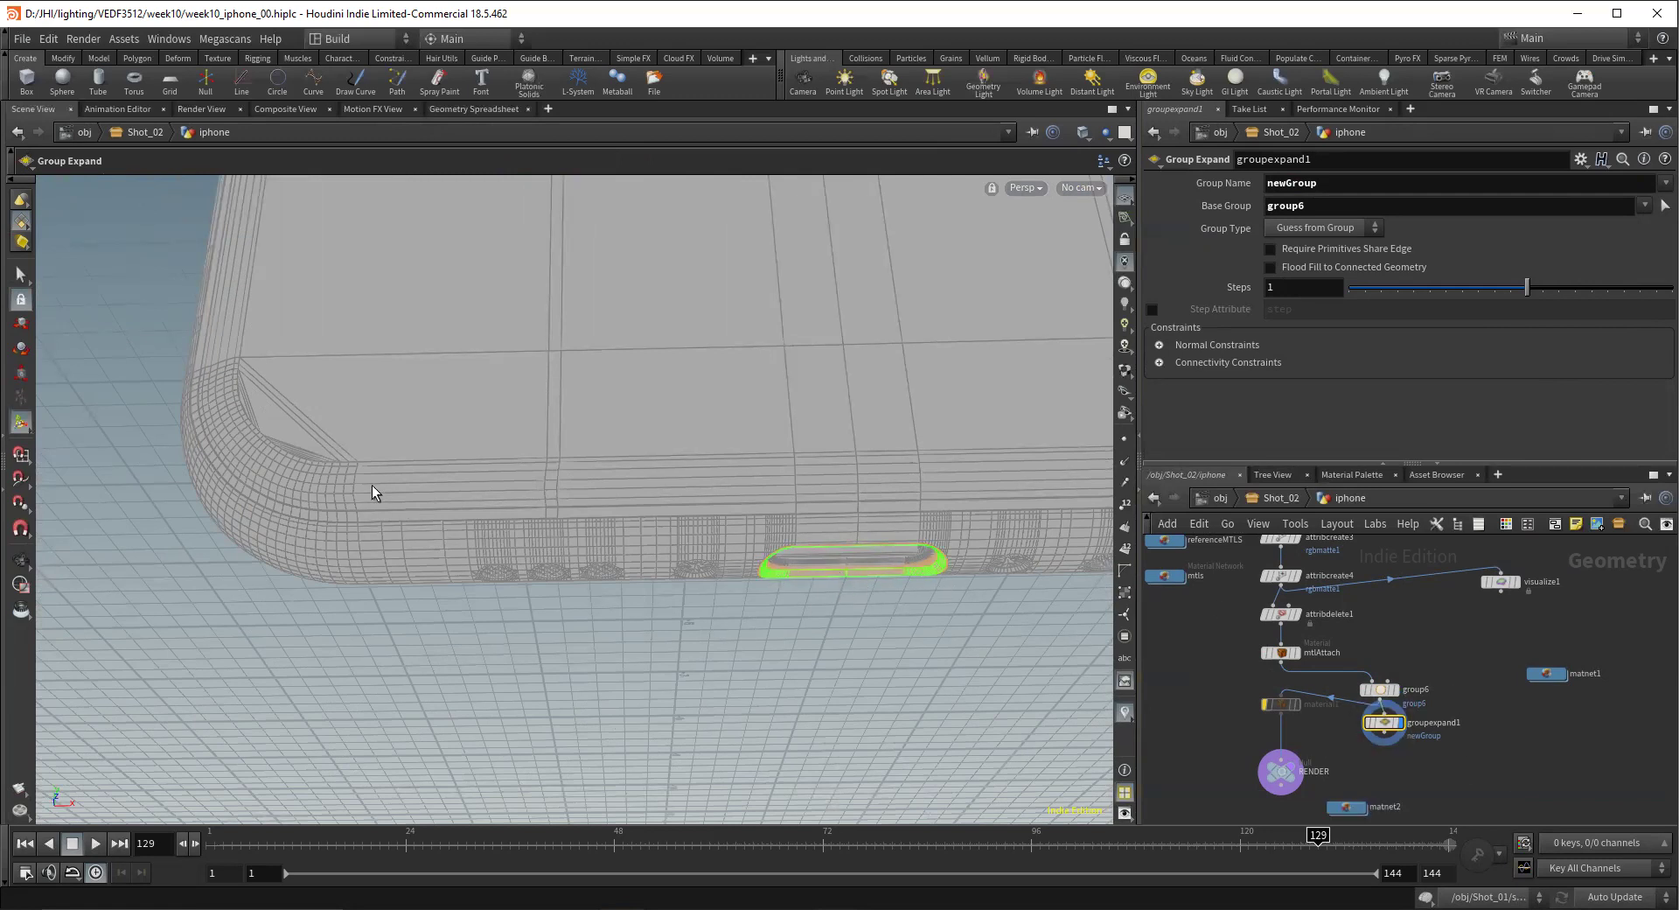
{"action": "key", "text": "Escape"}
{"action": "left_click_drag", "start_coordinate": [428, 495], "coordinate": [414, 437]}
{"action": "middle_click_drag", "start_coordinate": [414, 437], "coordinate": [288, 487]}
{"action": "right_click_drag", "start_coordinate": [288, 487], "coordinate": [495, 517]}
{"action": "left_click_drag", "start_coordinate": [495, 517], "coordinate": [615, 412]}
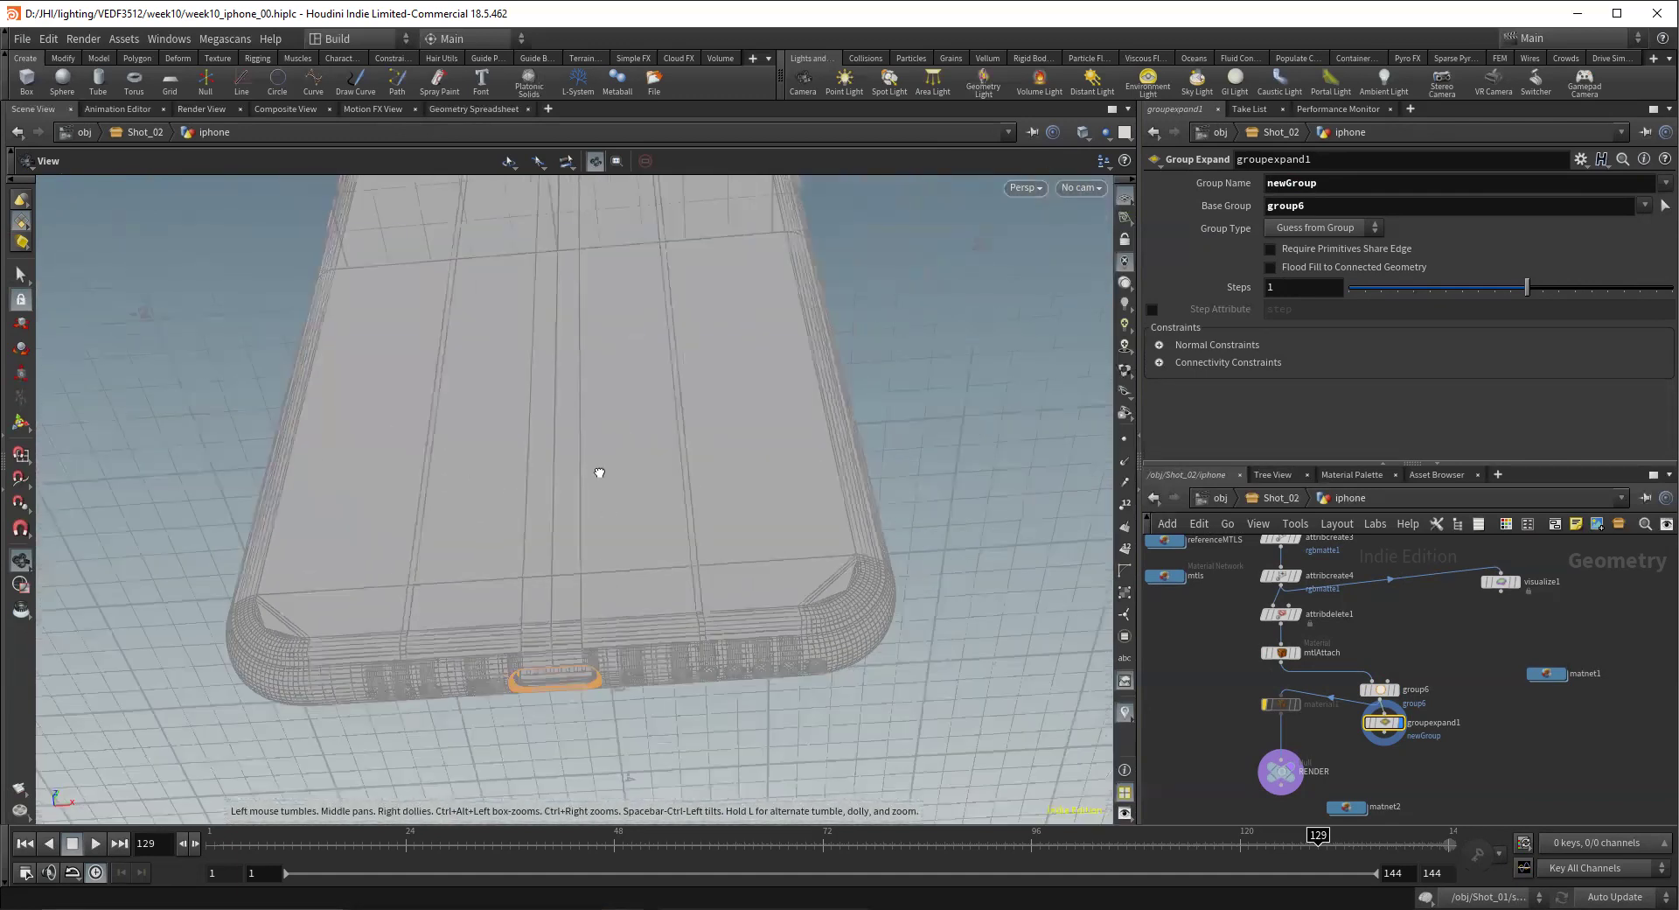
{"action": "key", "text": "Return"}
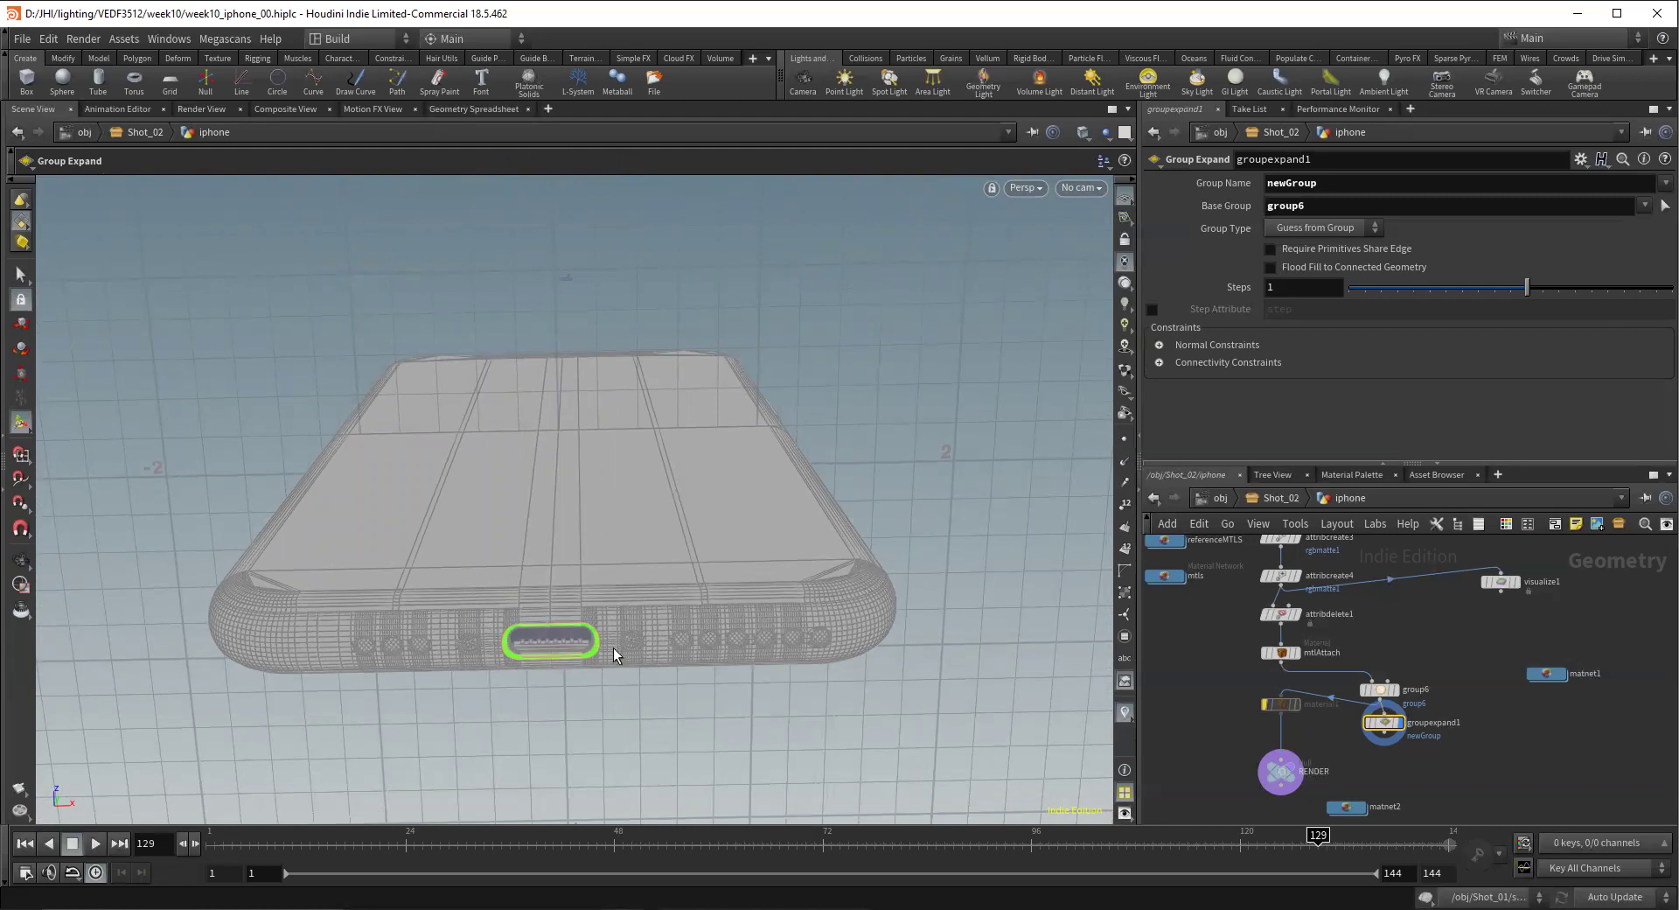
{"action": "key", "text": "Escape"}
{"action": "left_click_drag", "start_coordinate": [675, 424], "coordinate": [639, 435]}
{"action": "key", "text": "Return"}
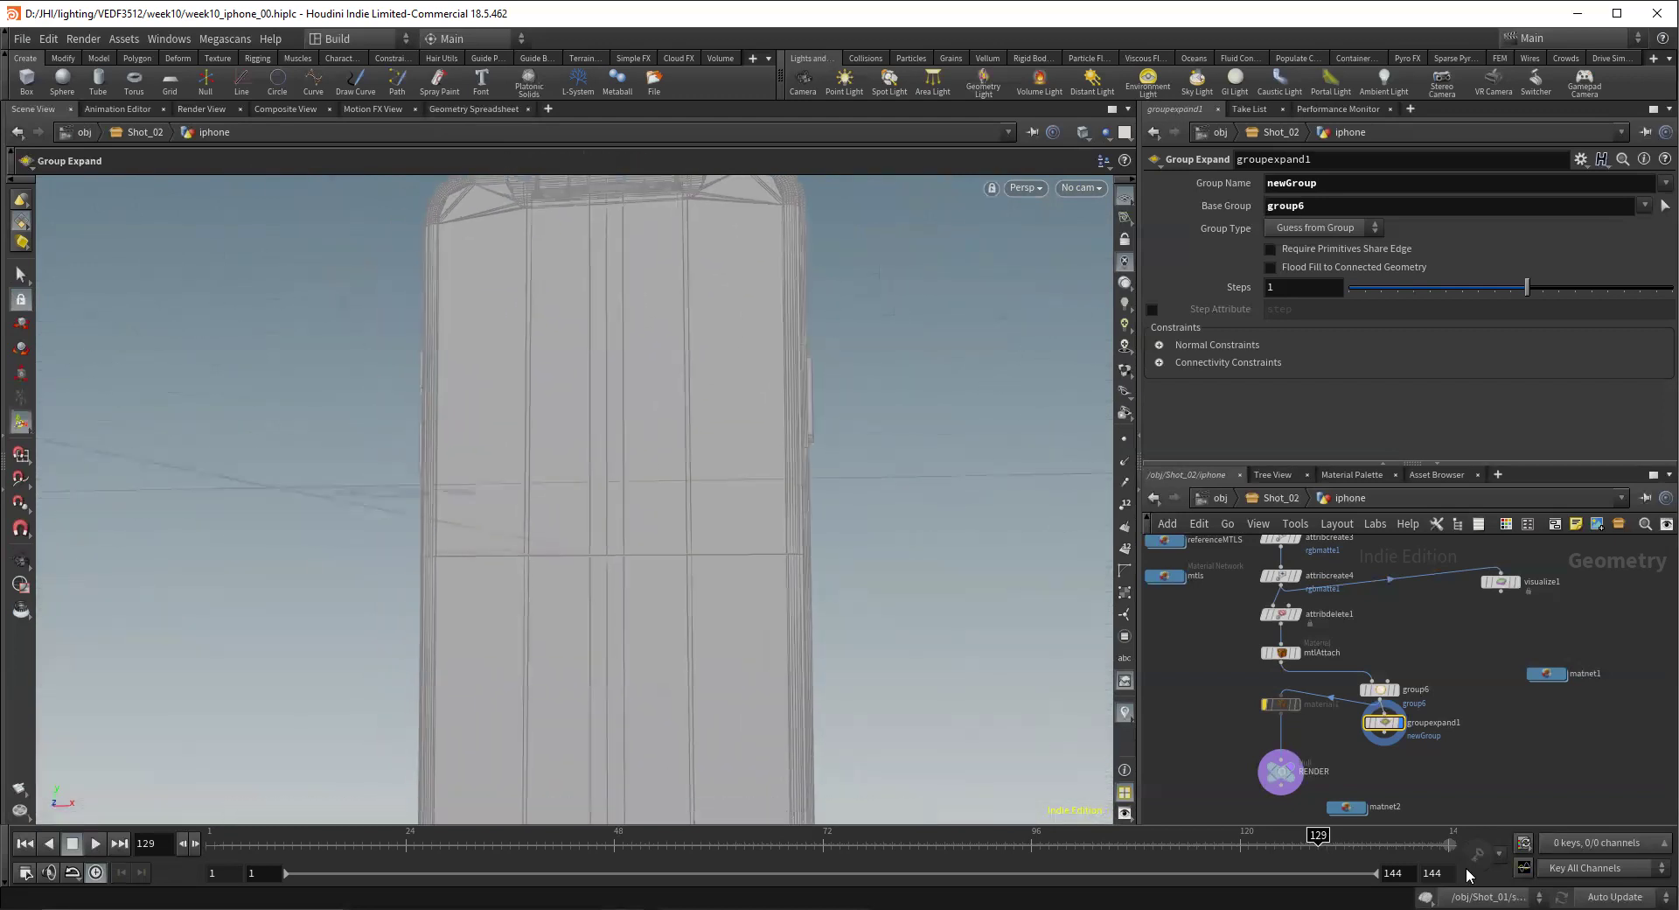